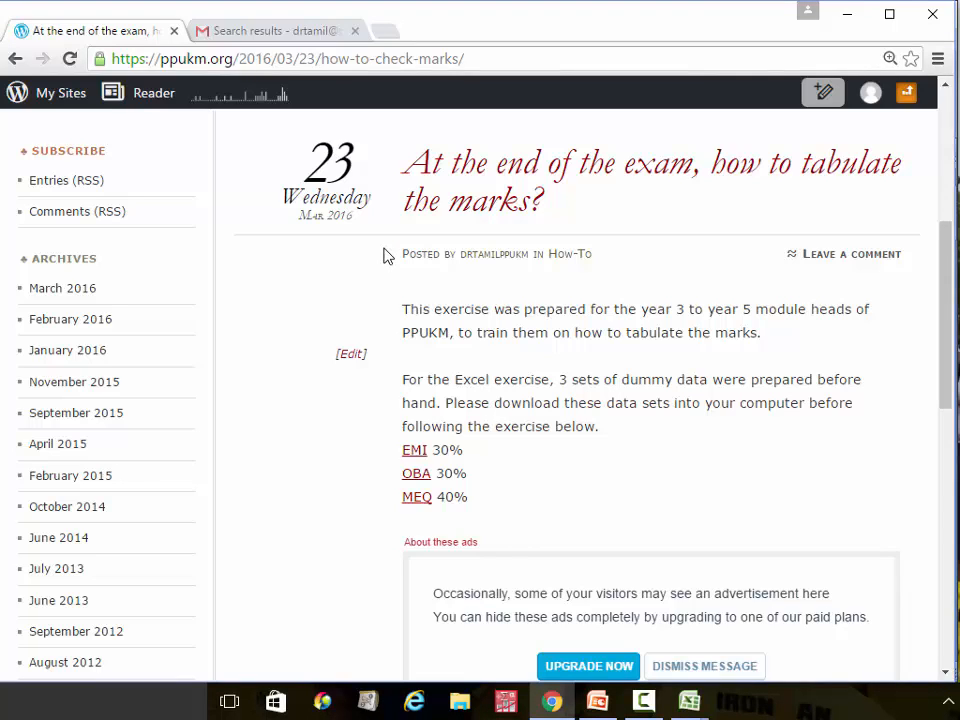
Switch from the WordPress marks-tabulation post to the Gmail search results for OMR messages with attachments
click(287, 36)
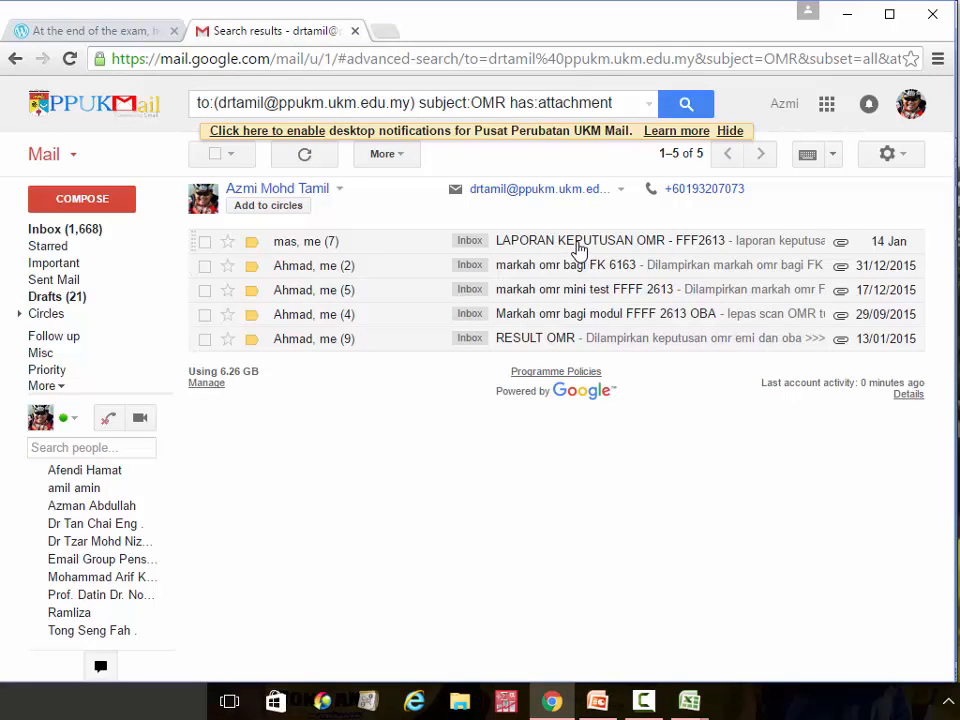
Open the LAPORAN KEPUTUSAN OMR email and bring its emi.xlsx workbook forward in Excel
click(578, 249)
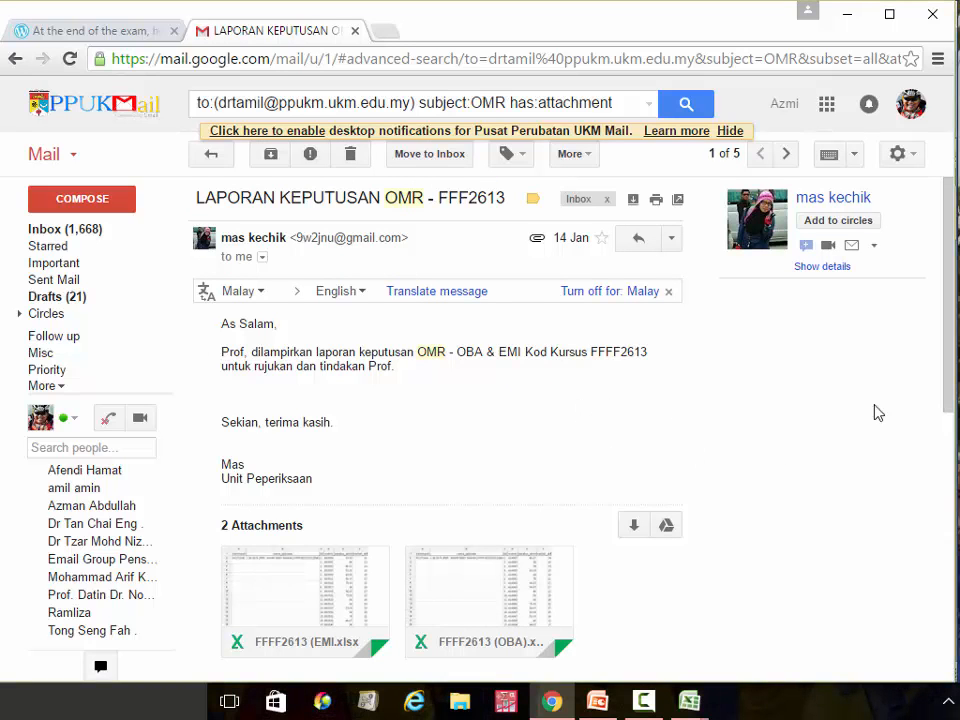
drag(951, 336, 949, 405)
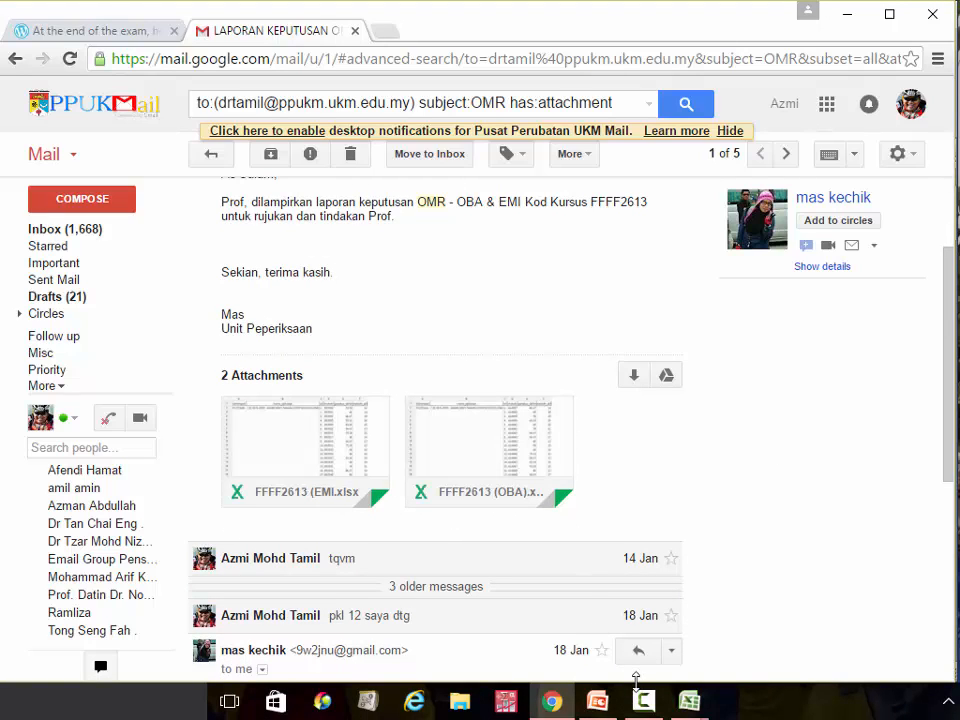
mouse_move(697, 705)
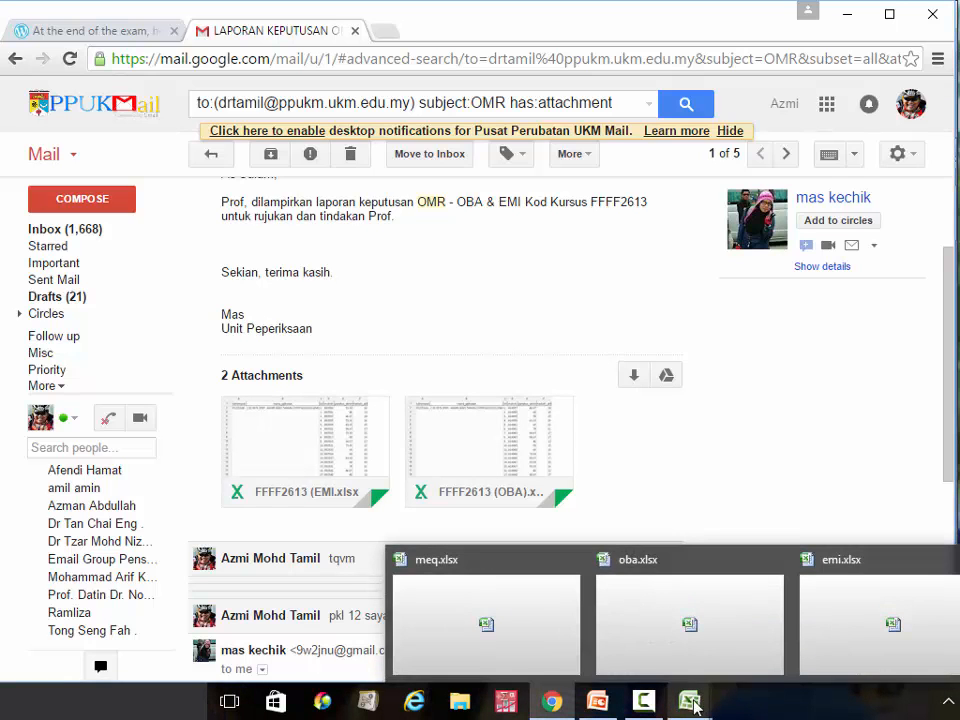
click(851, 600)
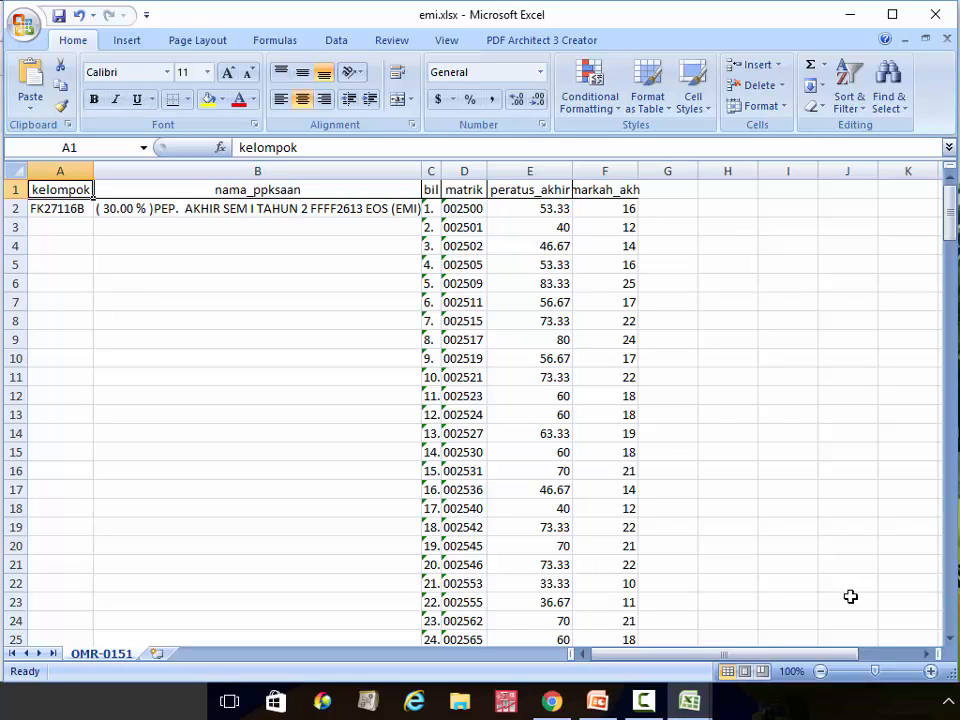
Zoom the emi.xlsx OMR-0151 sheet from 100% to 130%
click(931, 671)
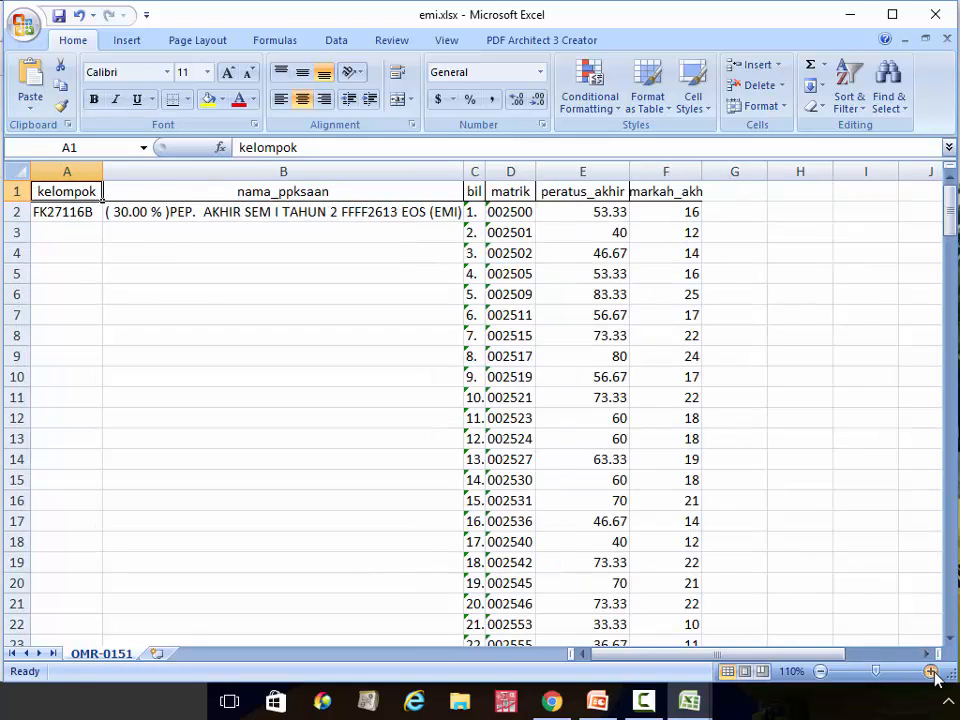
click(931, 671)
click(931, 671)
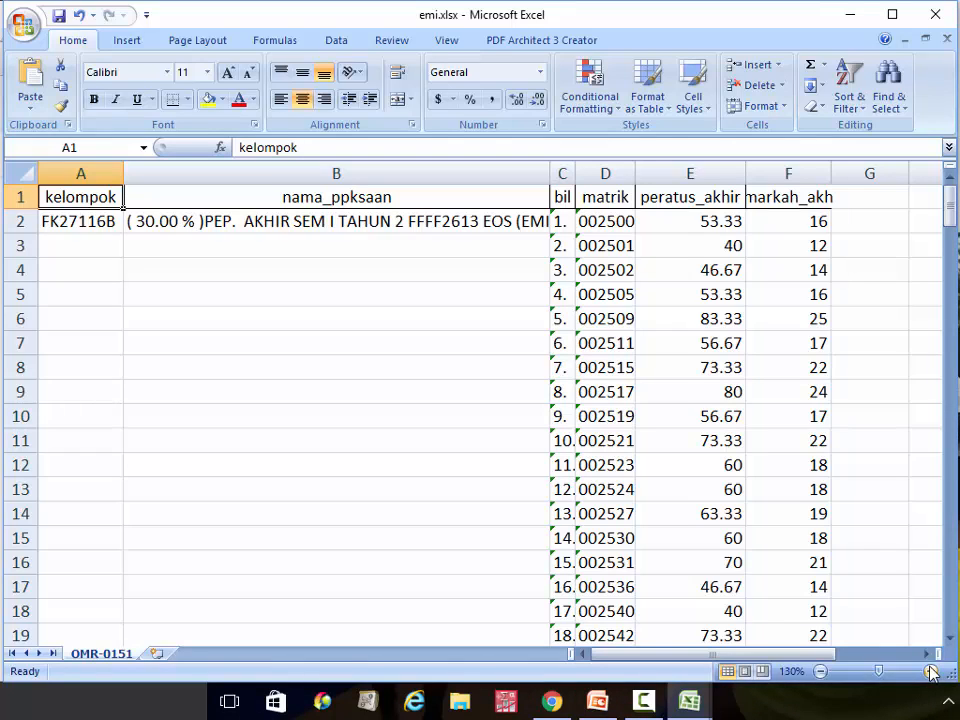
Delete the kelompok, nama_ppksaan and bil columns from the marks sheet
click(83, 174)
drag(83, 174, 286, 174)
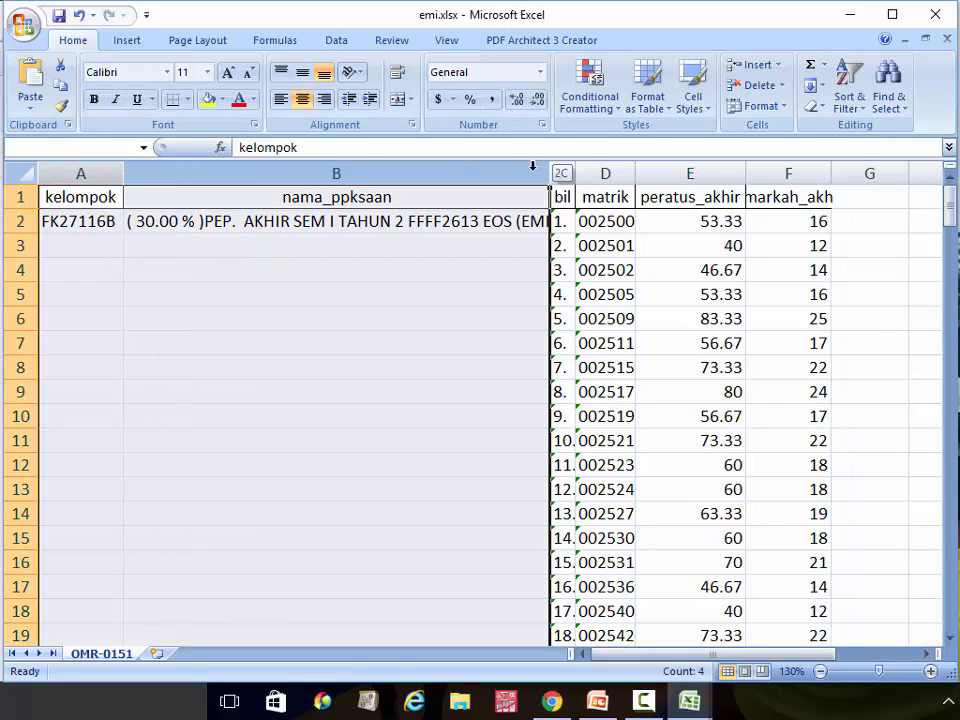
drag(533, 166, 562, 172)
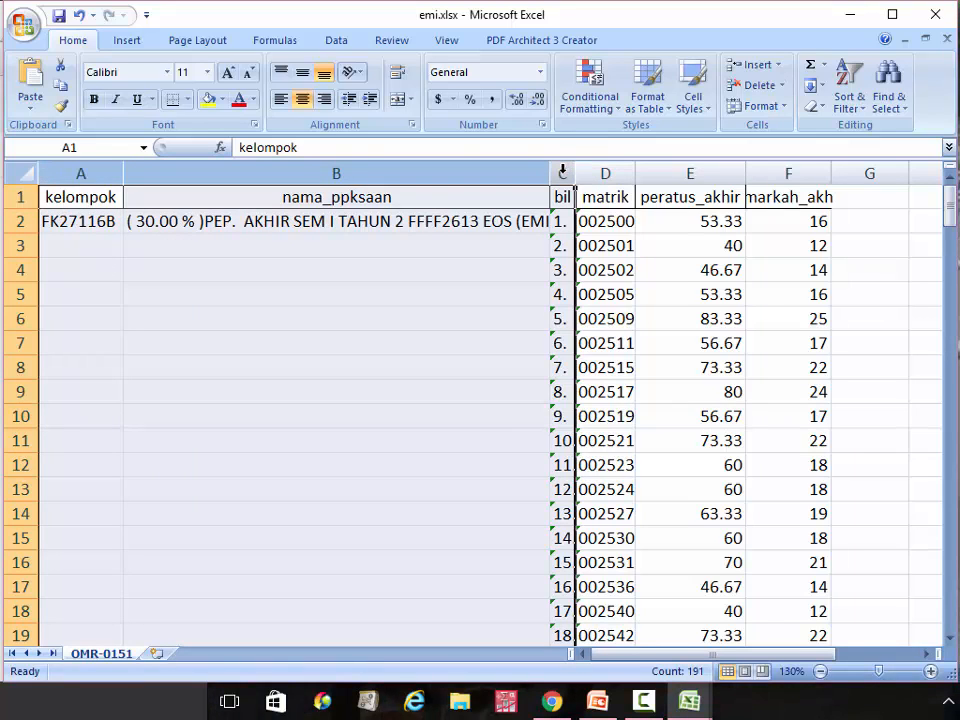
right_click(562, 172)
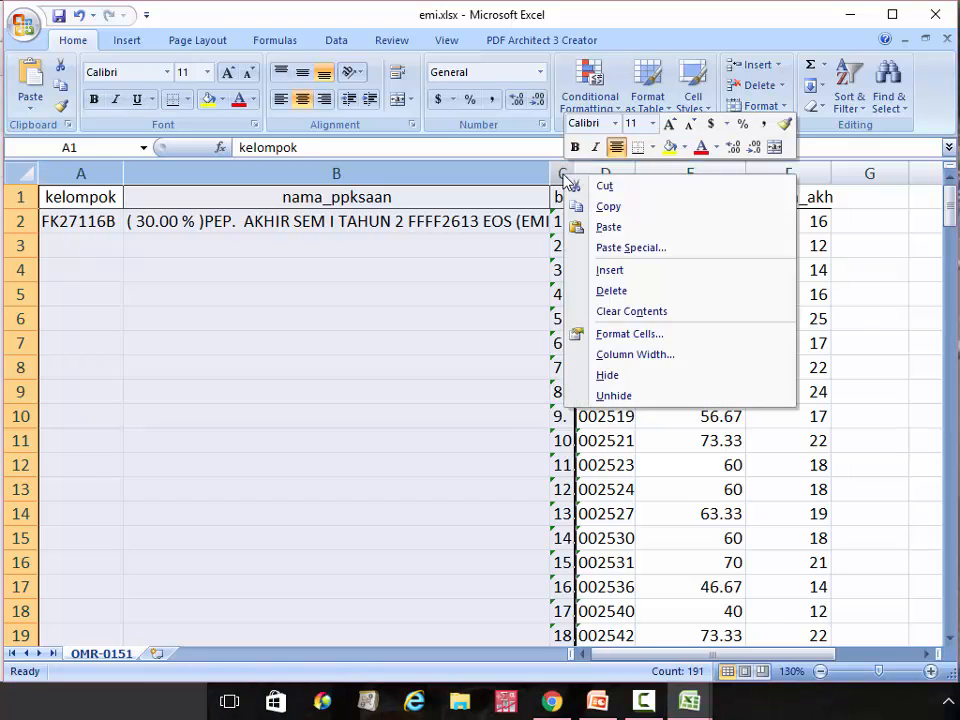
click(636, 298)
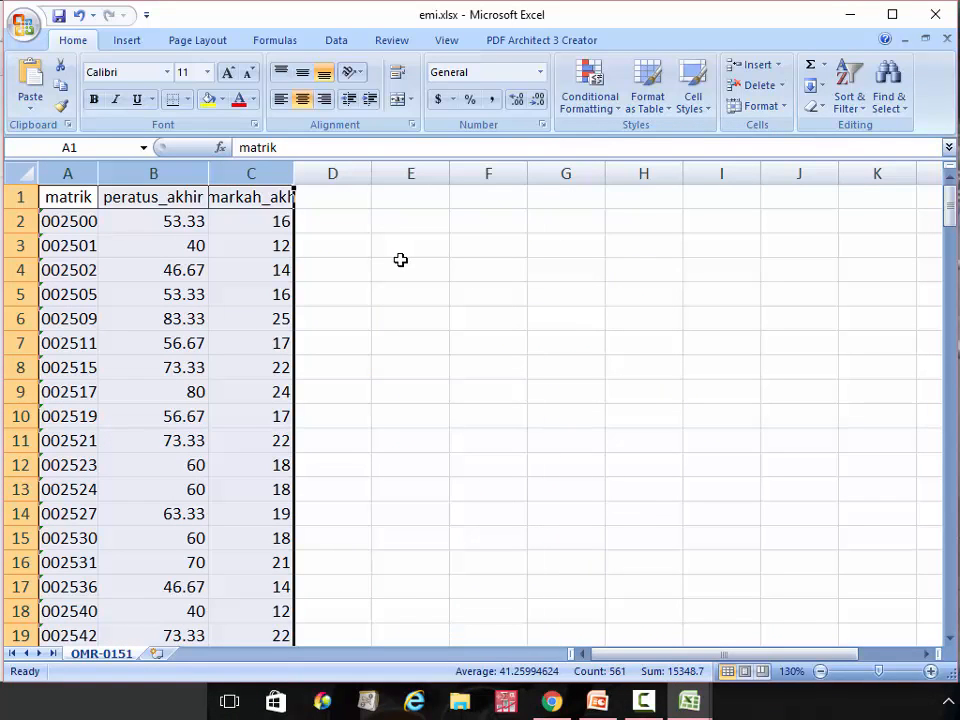
Delete the peratus_akhir column and rename the markah_akh header to EMI
click(168, 174)
right_click(169, 177)
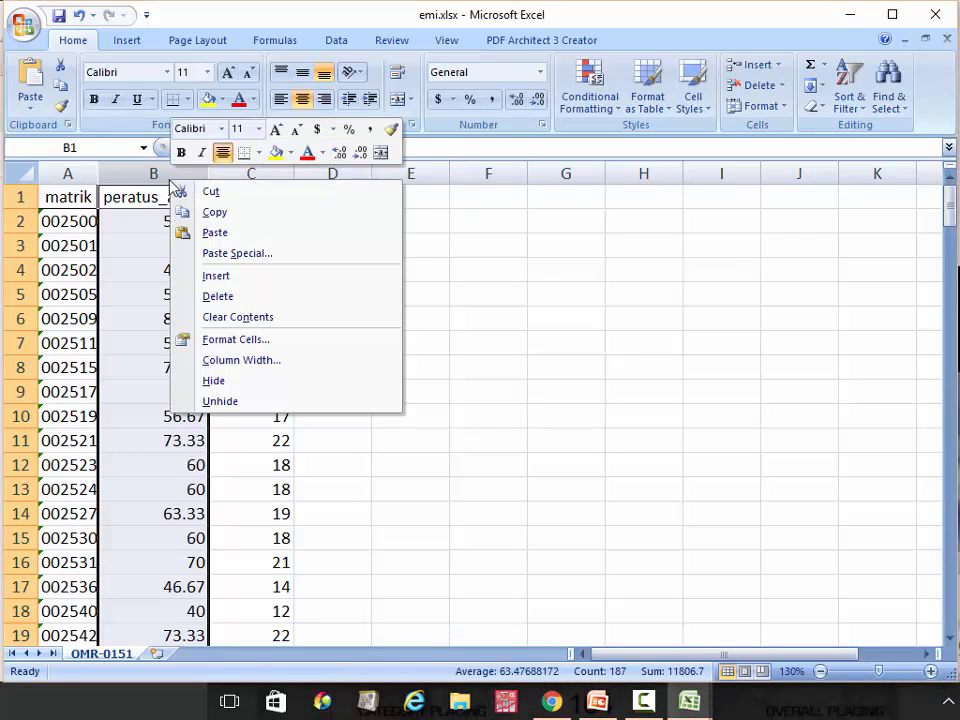
click(240, 298)
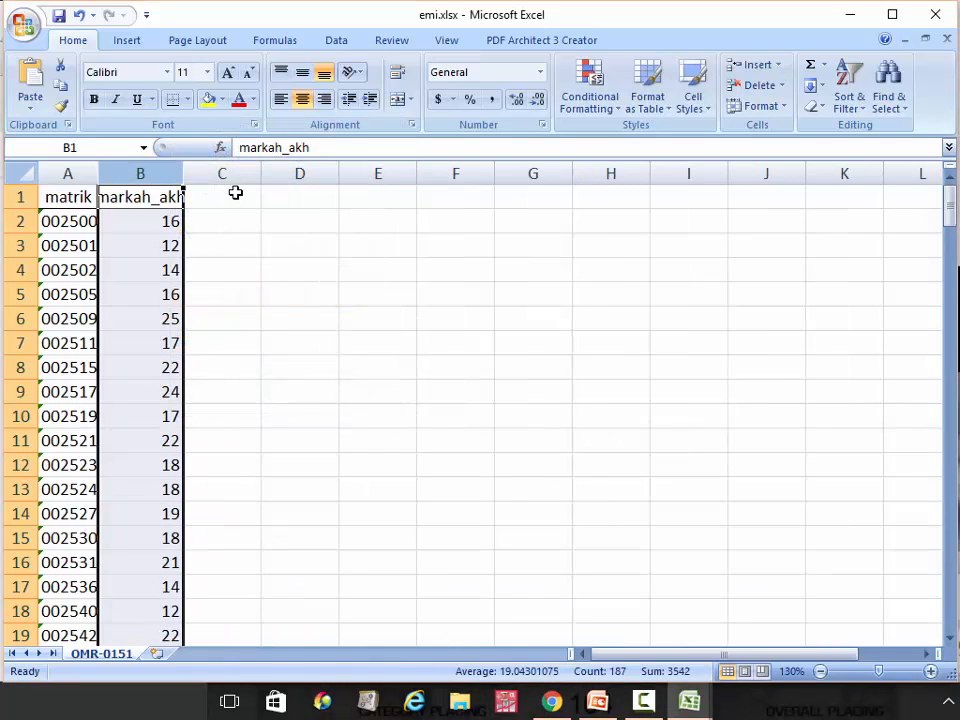
click(151, 198)
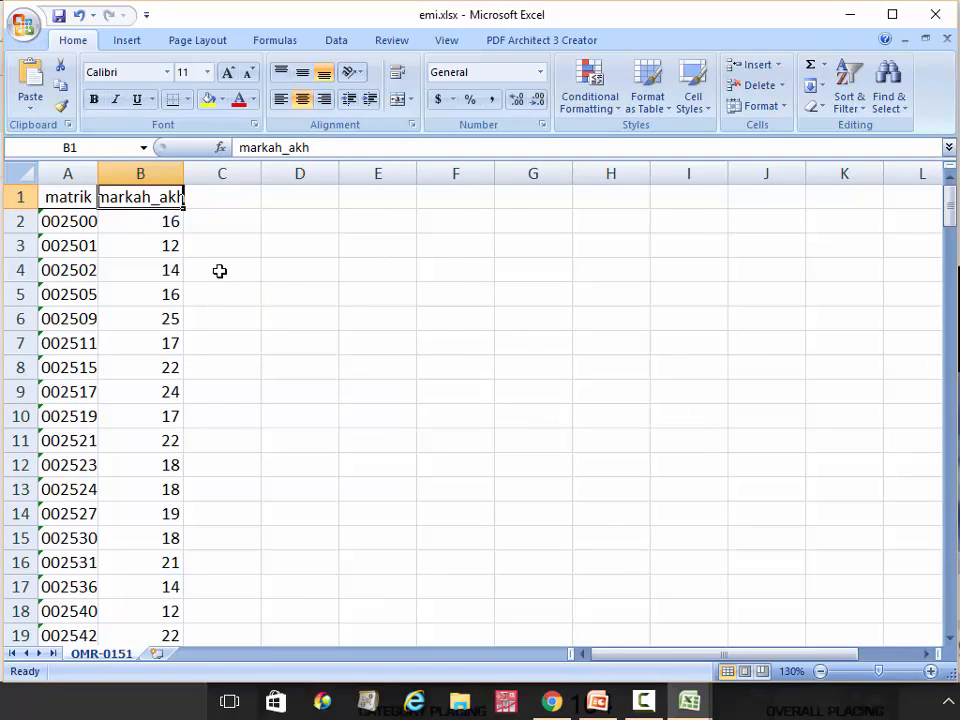
text(EMI)
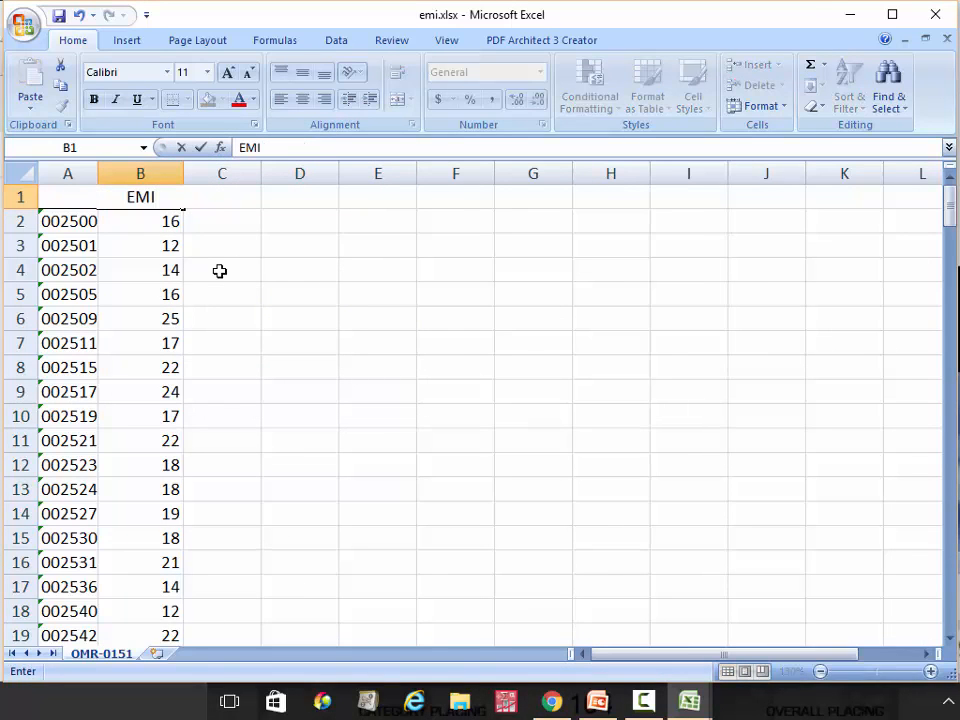
click(349, 296)
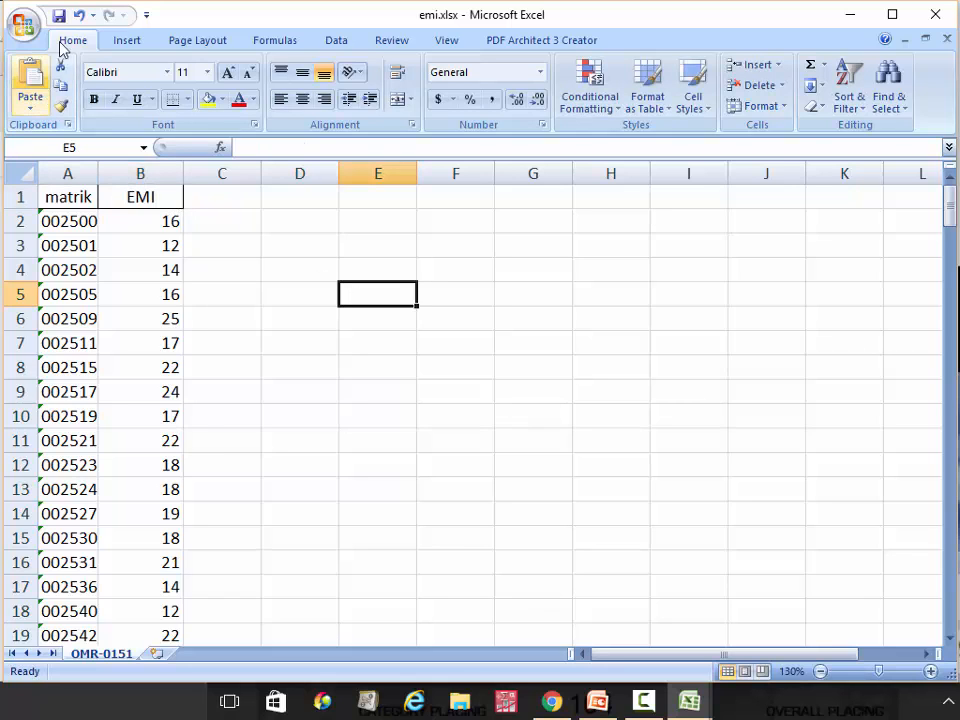
Zoom the marks sheet in to 160%
scroll(66, 42, down, 2)
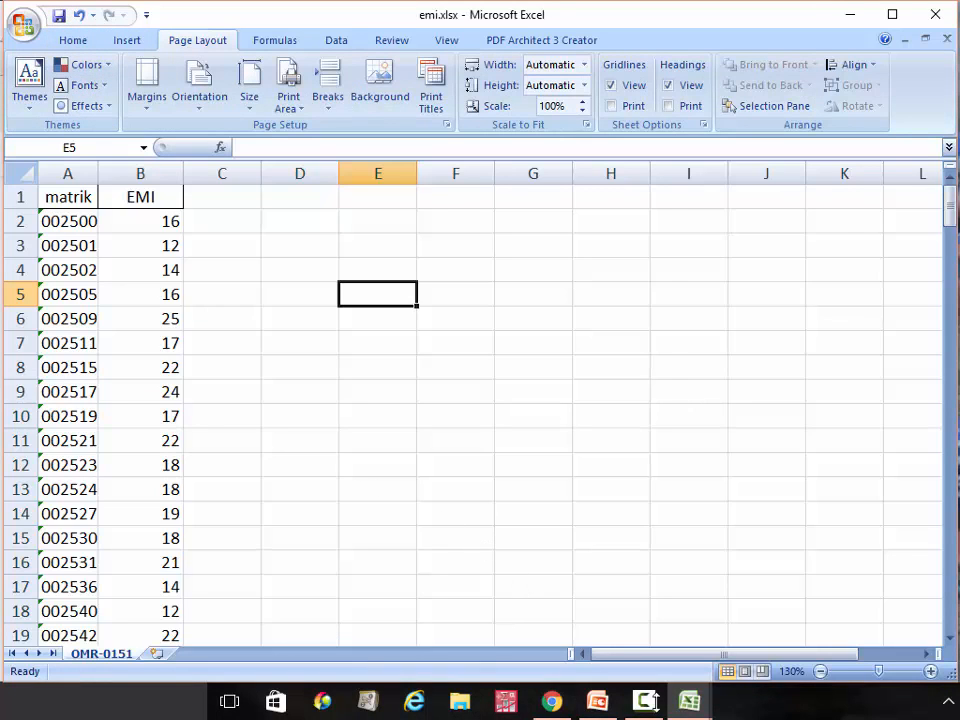
click(932, 671)
click(932, 671)
click(932, 671)
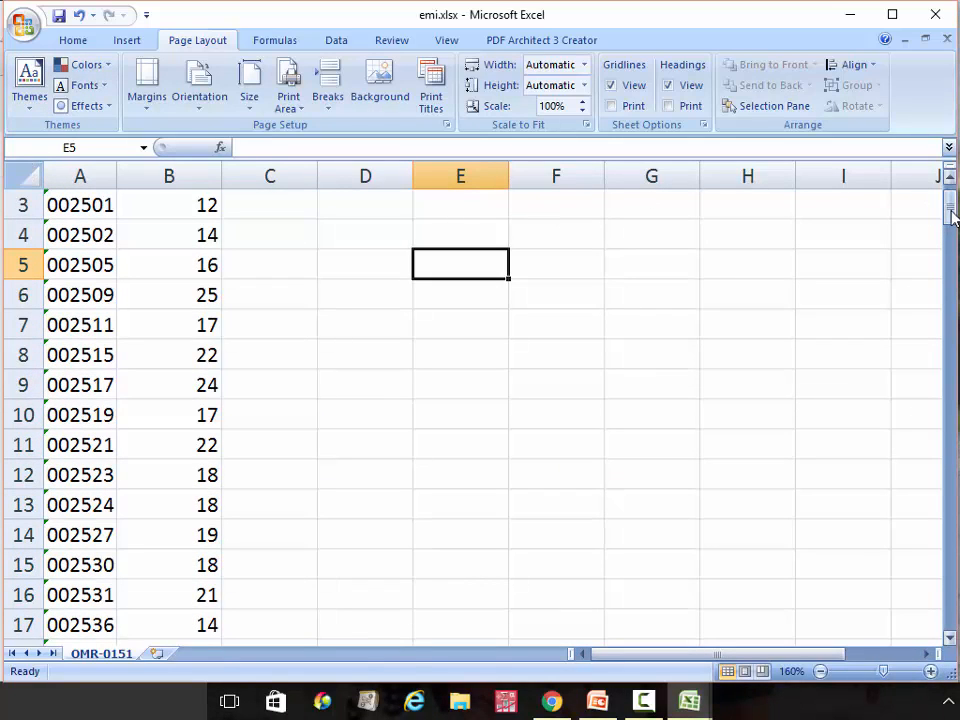
drag(953, 218, 953, 198)
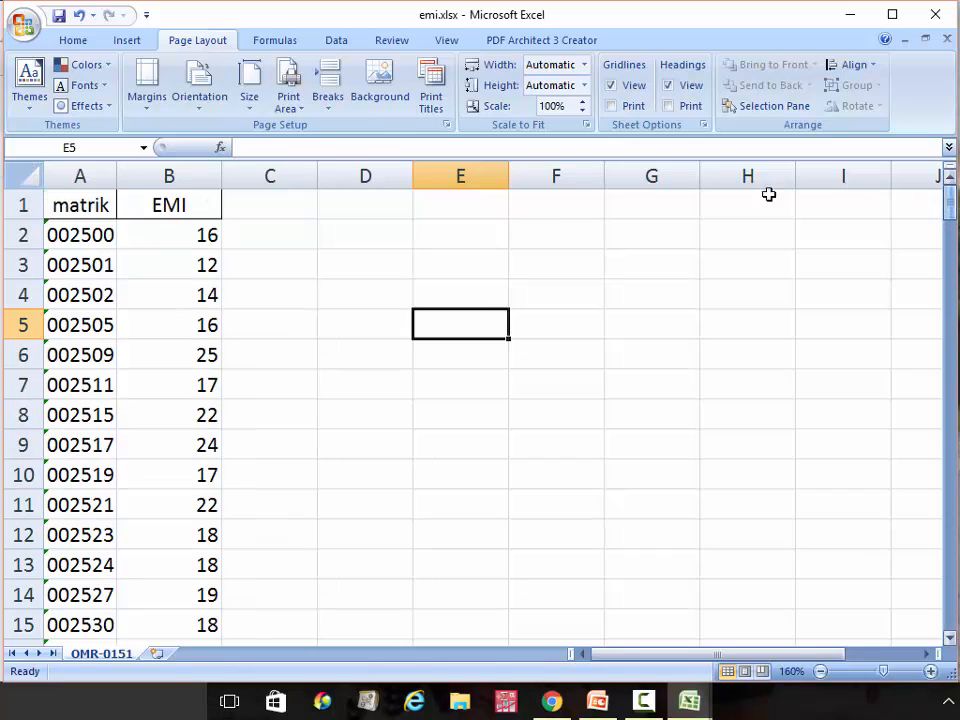
Sort the whole sheet by matrik A to Z, treating text-stored numbers as numbers
click(30, 178)
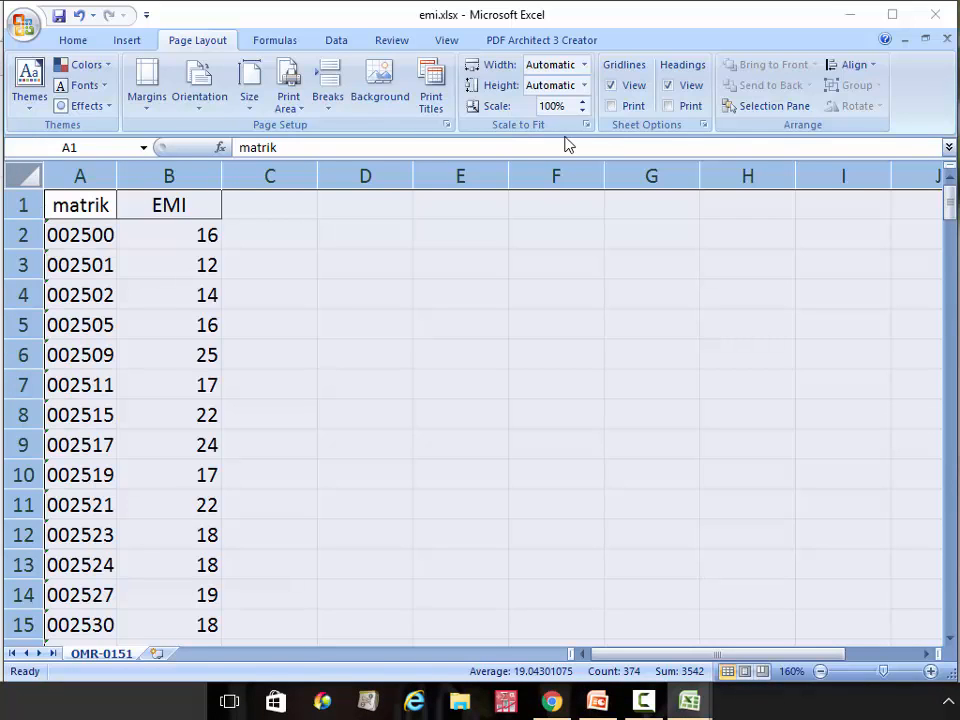
click(340, 41)
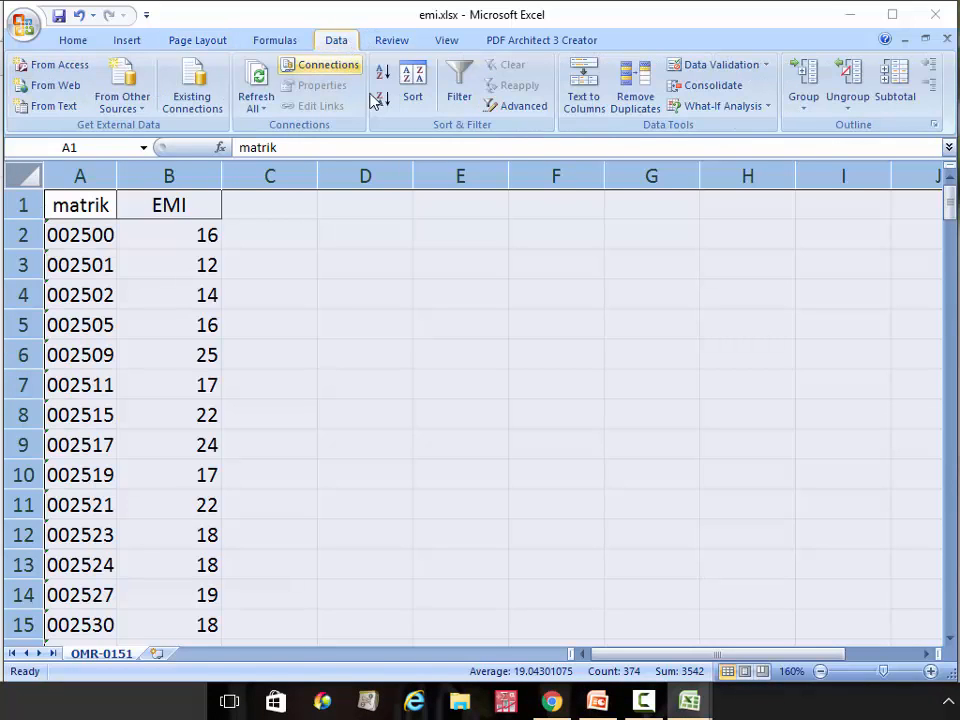
click(427, 102)
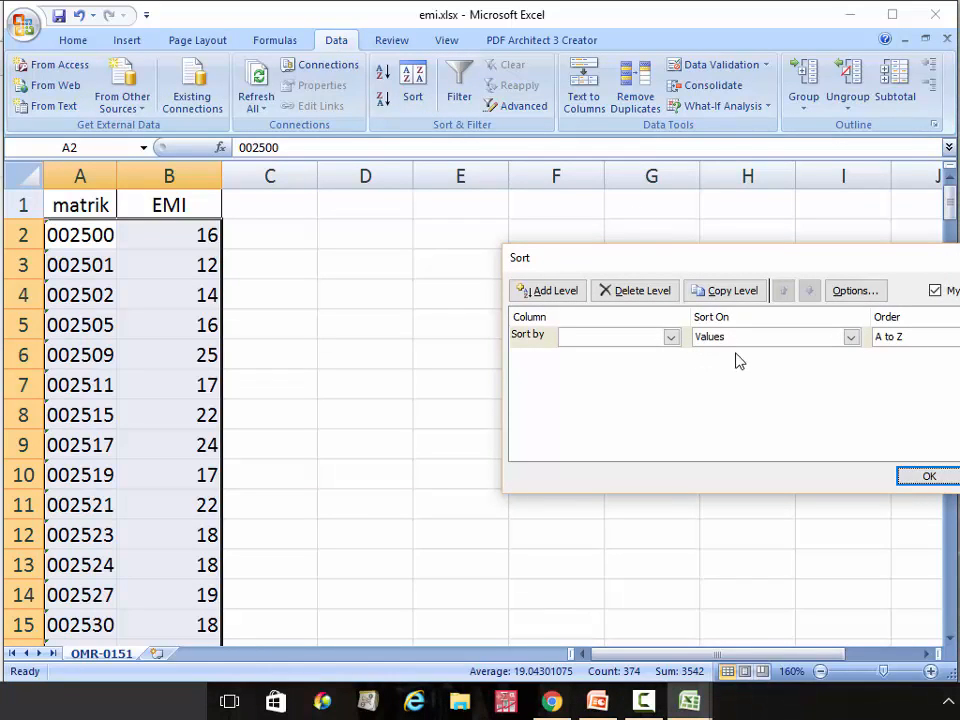
click(670, 337)
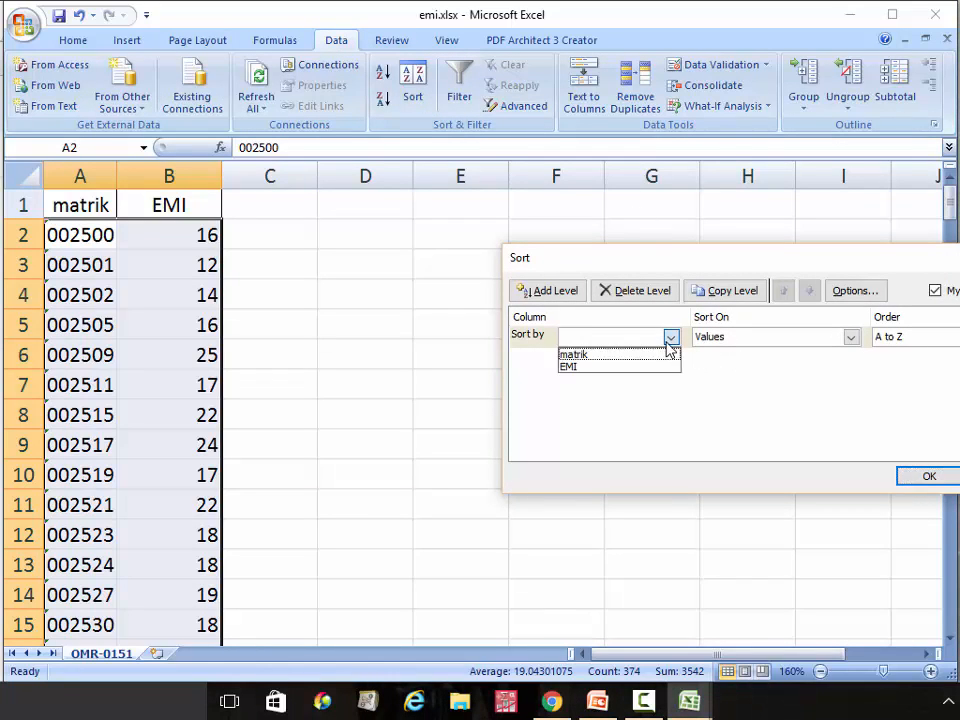
click(655, 352)
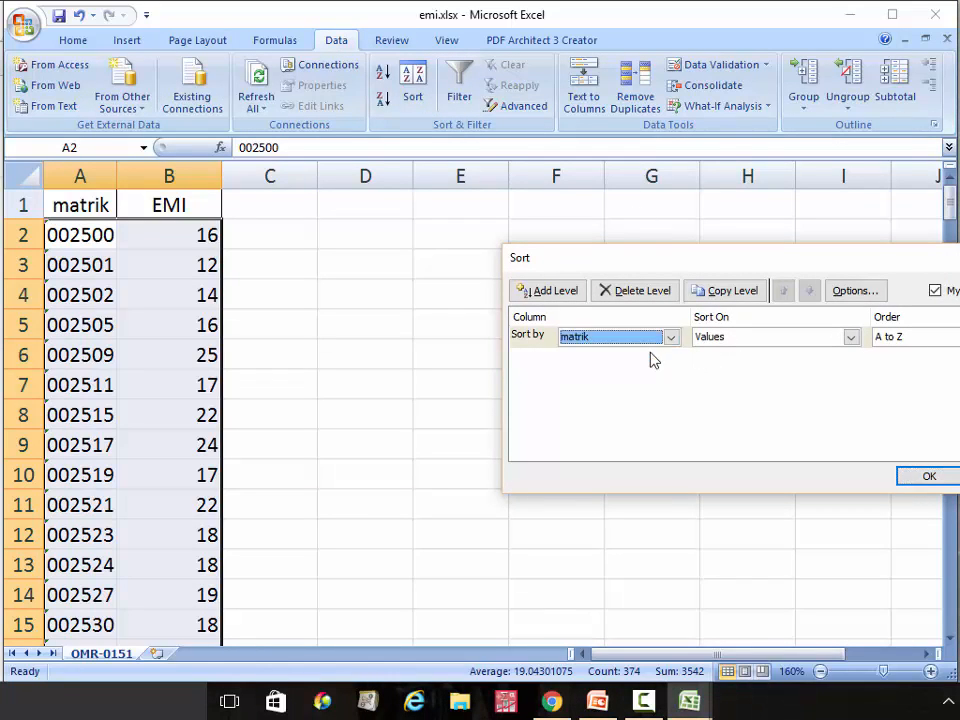
click(939, 476)
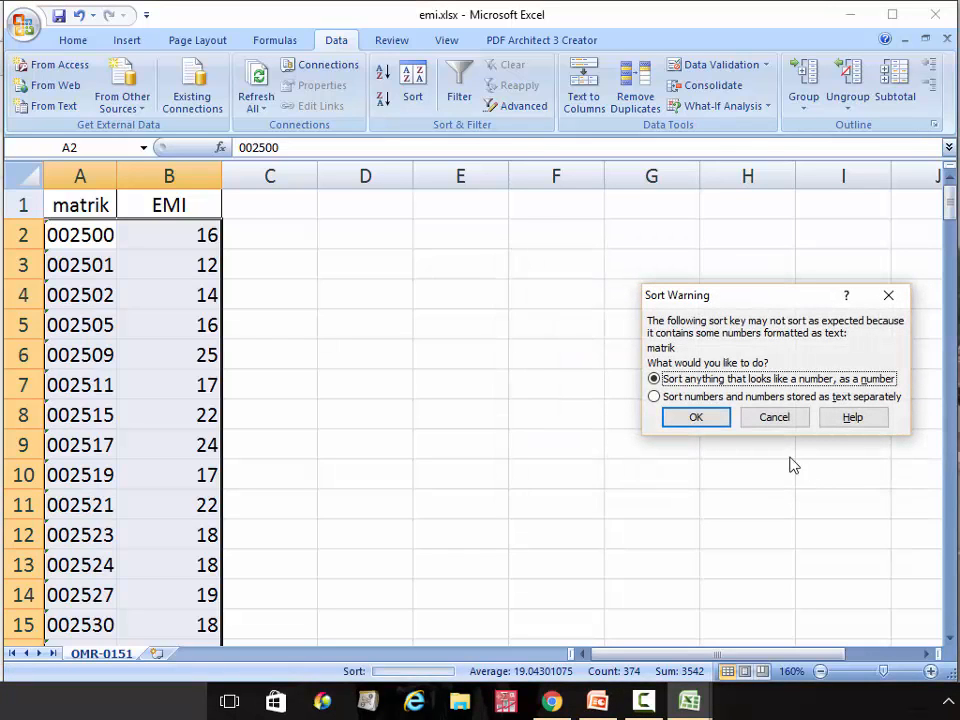
click(698, 419)
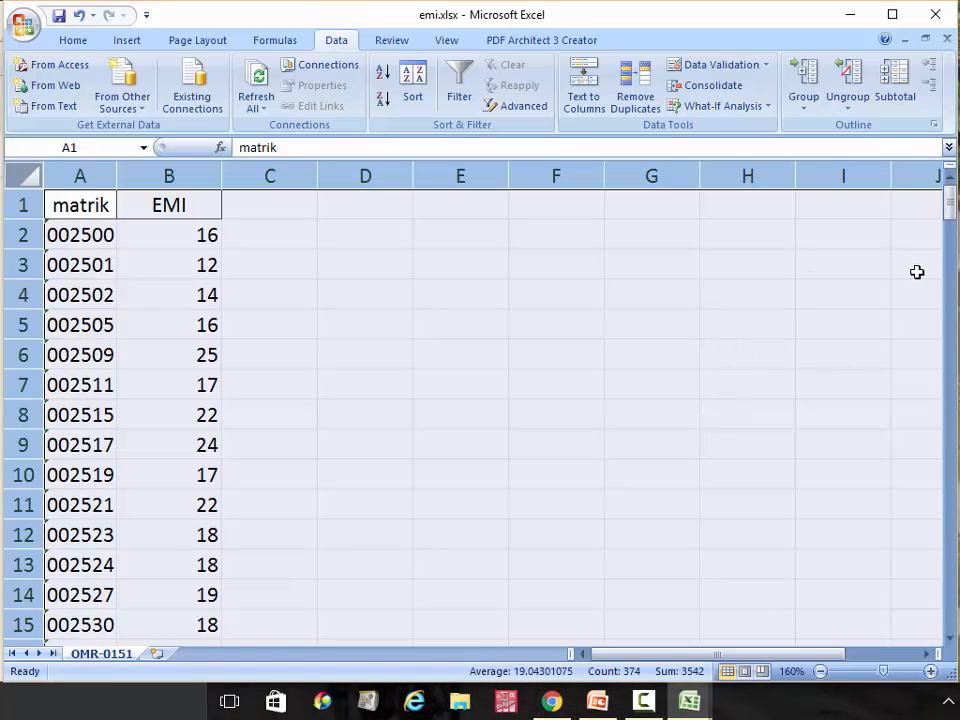
mouse_move(950, 207)
mouse_down()
mouse_move(953, 260)
mouse_move(942, 197)
mouse_up()
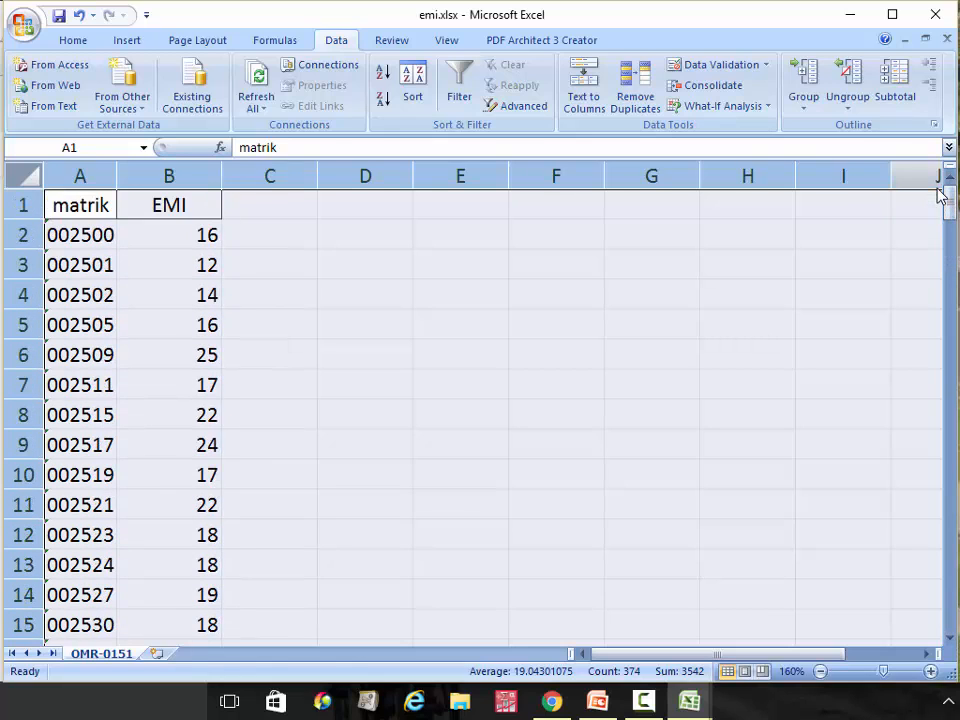
click(97, 314)
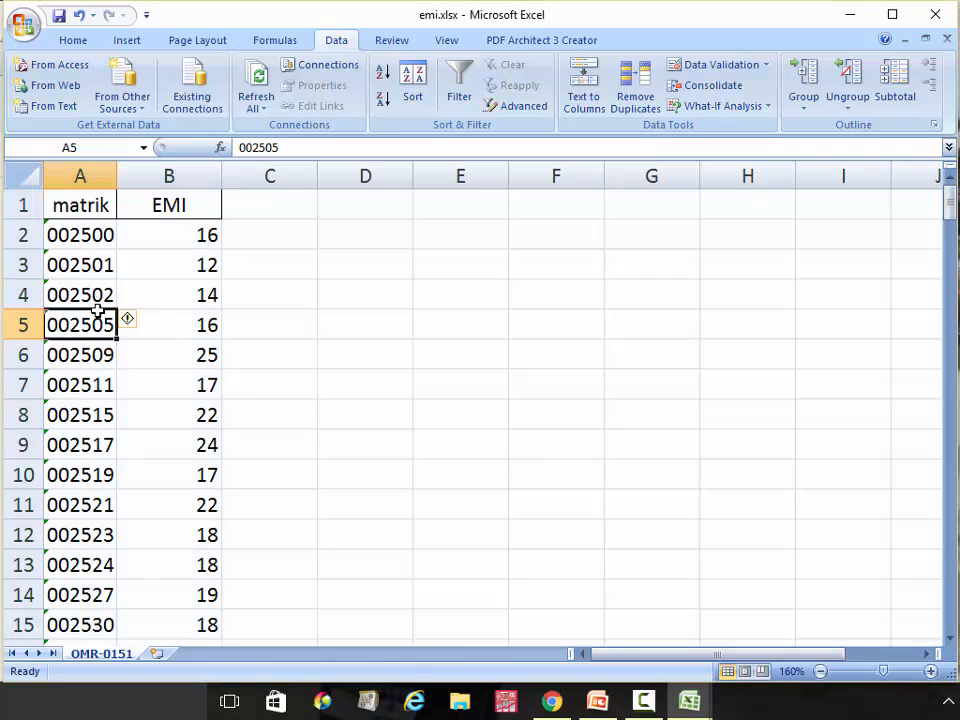
key(Down)
key(Down)
key(Down)
key(Down)
key(Down)
key(Down)
key(Down)
key(Down)
key(Down)
key(Down)
key(Down)
key(Down)
key(Down)
key(Down)
key(Down)
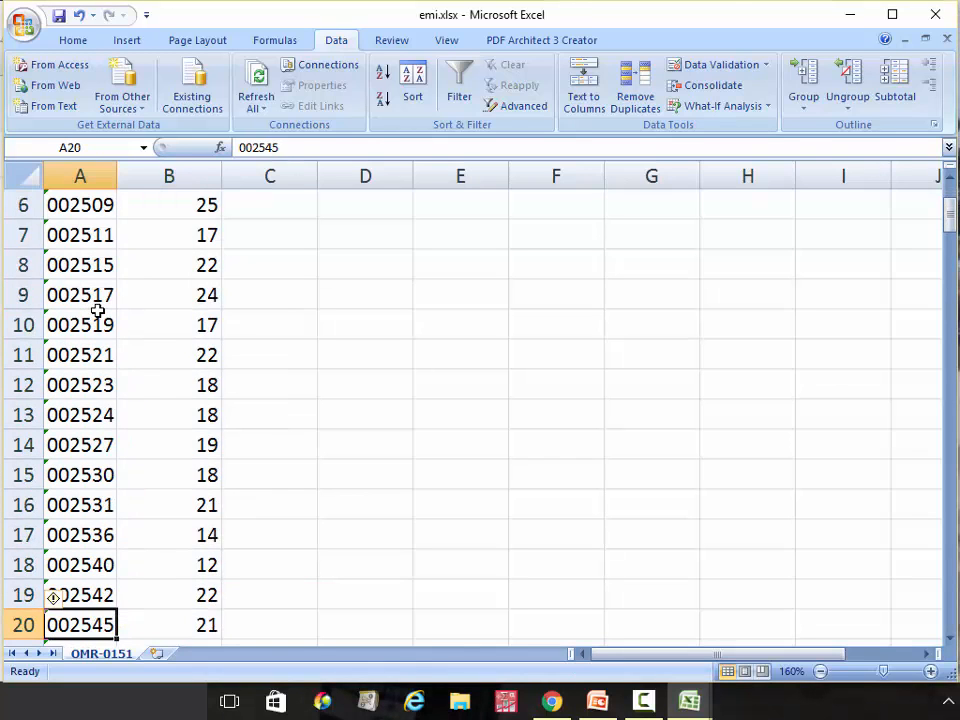
key(Down)
key(Down)
key(Down)
key(Down)
key(Down)
key(Down)
key(Down)
key(Down)
key(Down)
key(Down)
key(Down)
key(Down)
key(Down)
key(Down)
key(Down)
key(Down)
key(Down)
key(Down)
key(Down)
key(Down)
key(Up)
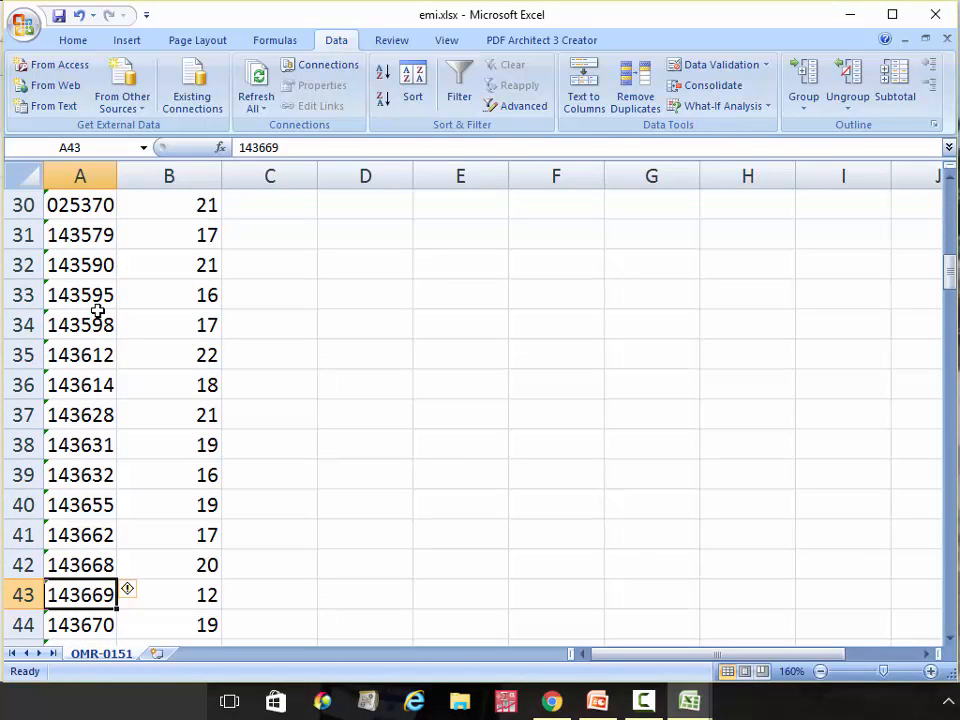
key(Up)
key(Up)
key(Up)
key(Up)
key(Up)
key(Up)
key(Up)
key(Up)
key(Up)
key(Up)
key(Up)
key(Up)
key(Up)
key(Up)
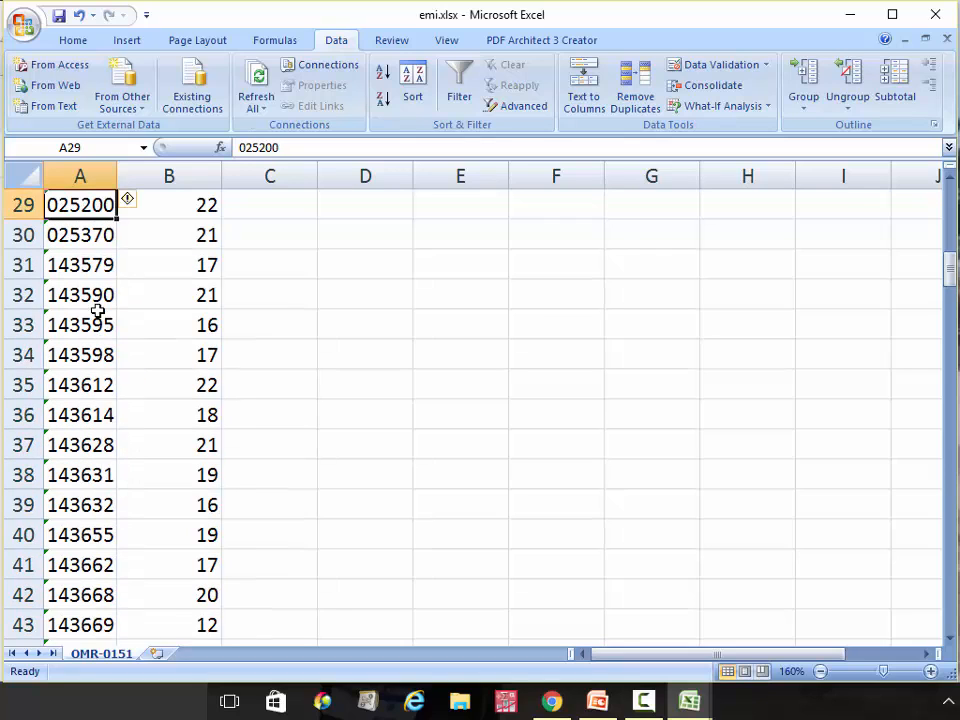
key(Up)
key(Down)
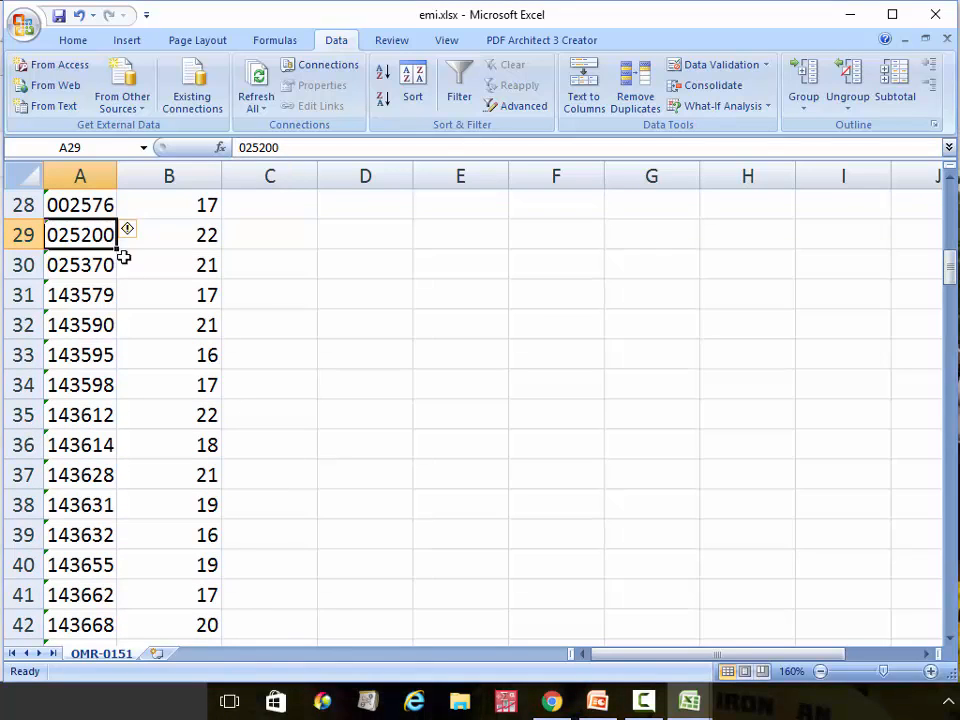
drag(105, 236, 86, 261)
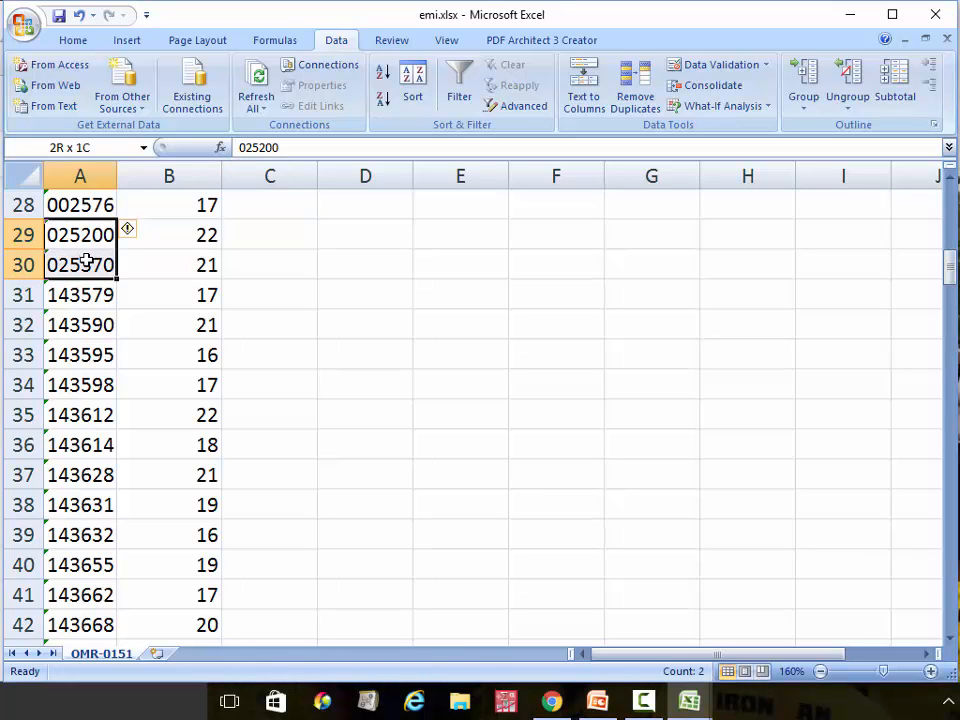
Format cells A29 and A30 with the Text number format
right_click(86, 261)
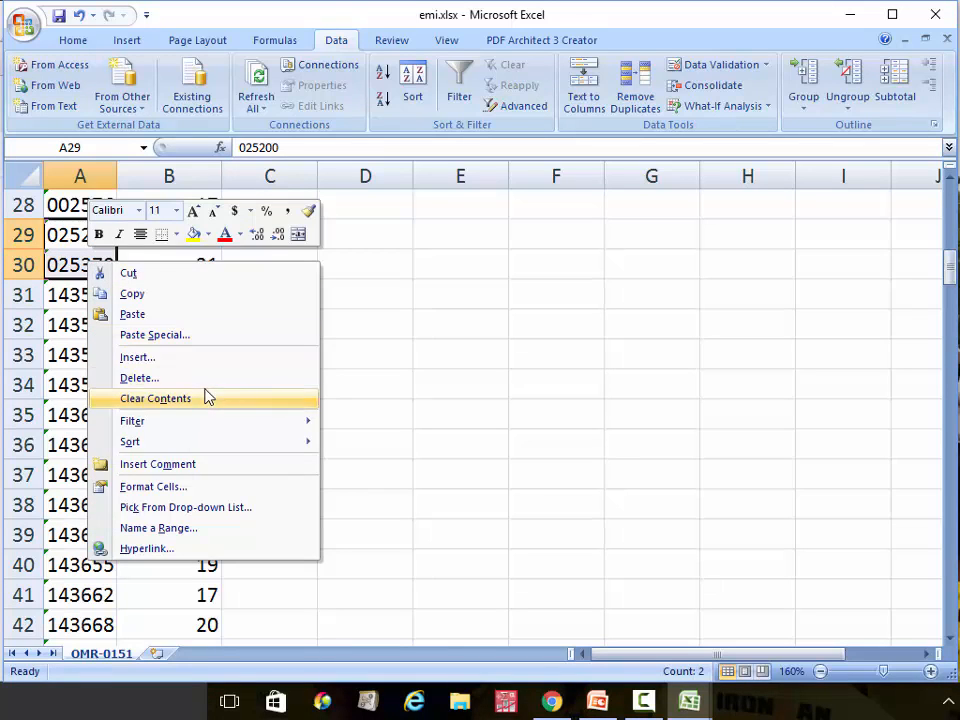
click(152, 487)
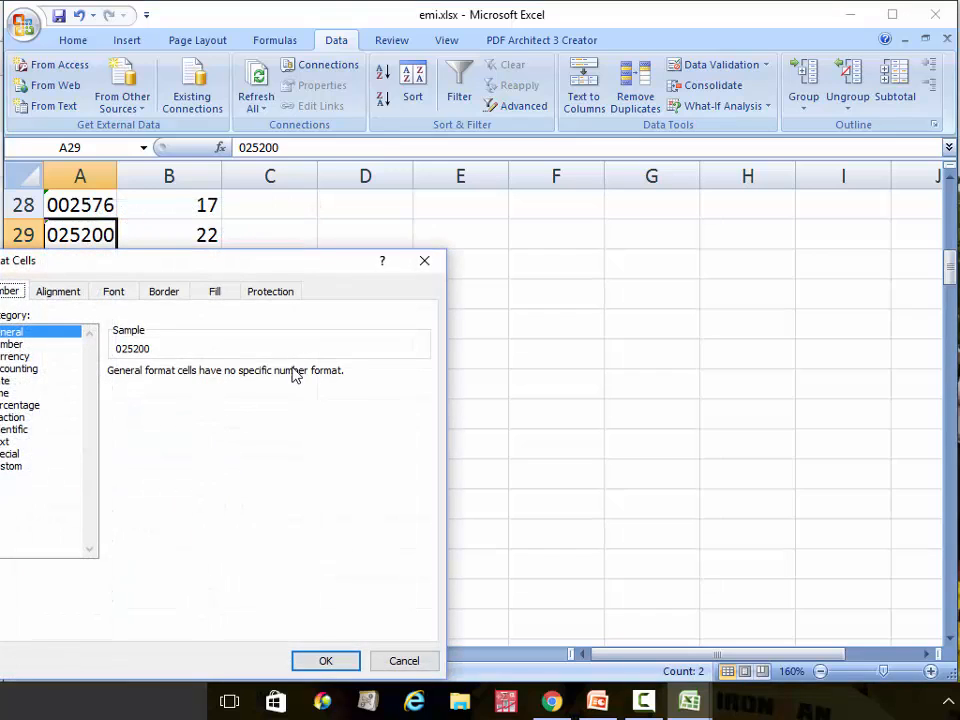
click(5, 441)
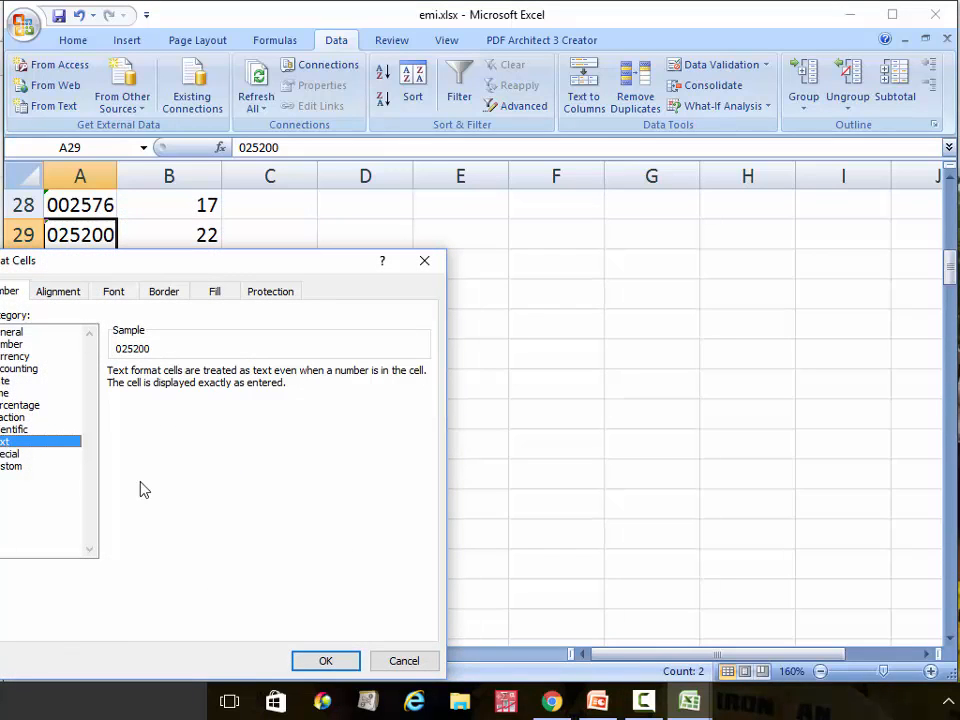
click(338, 665)
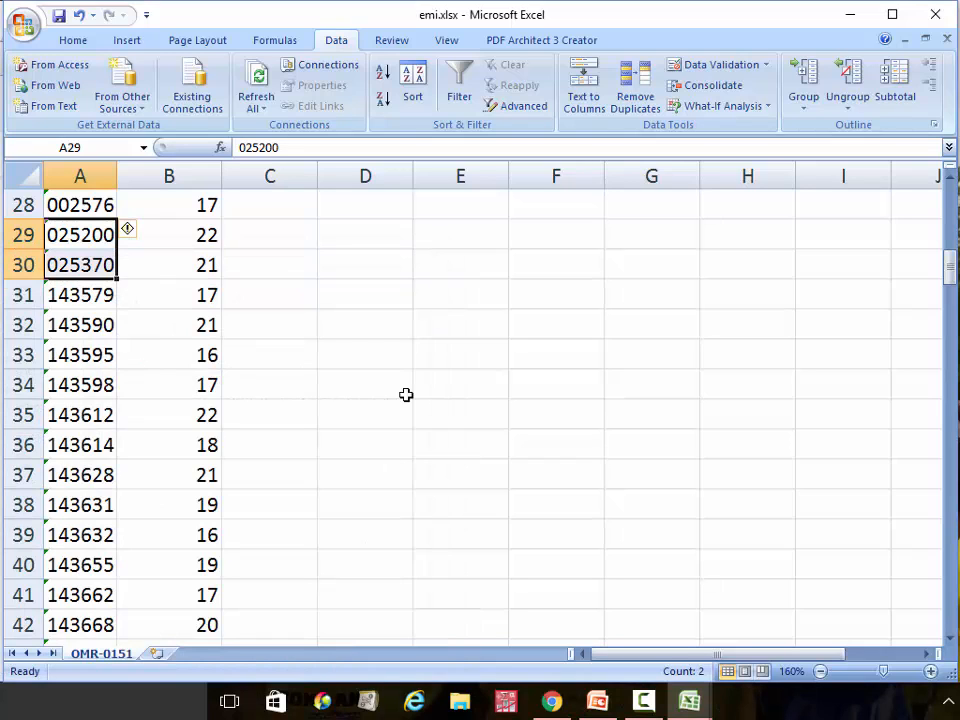
Correct the matrik numbers in A29 to 002520 and A30 to 002537
click(244, 147)
text(0)
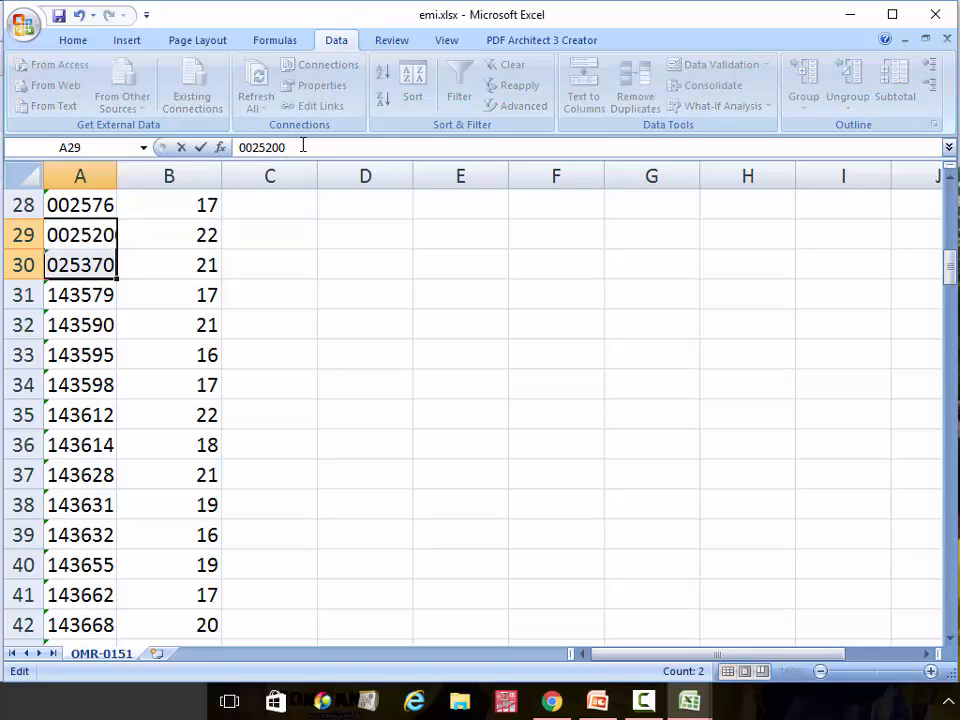
click(90, 265)
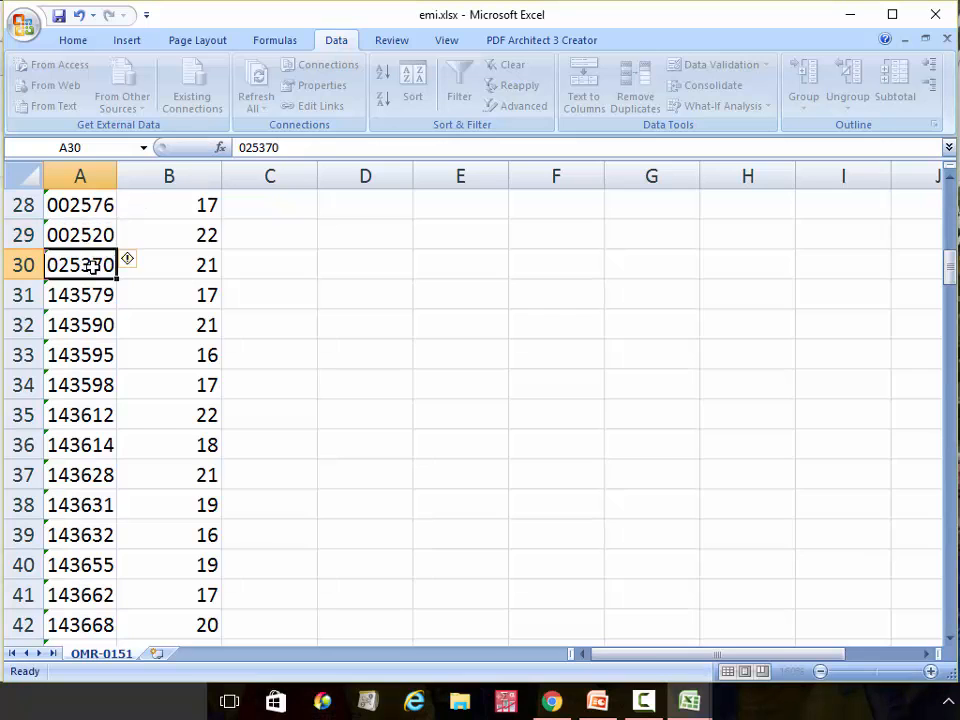
scroll(200, 190, up, 2)
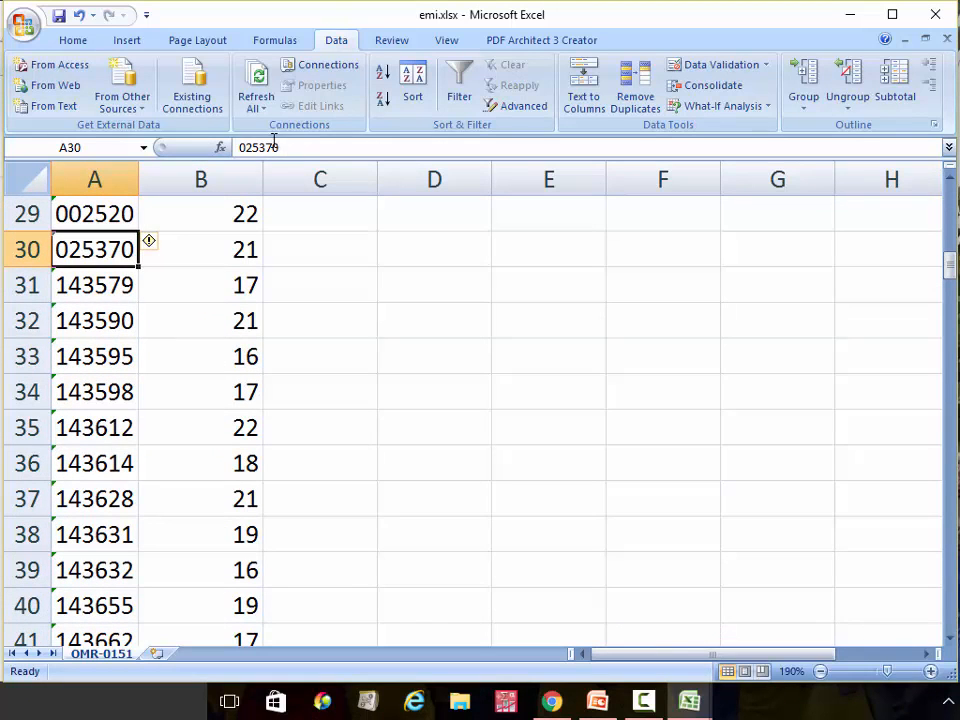
click(242, 147)
text(0)
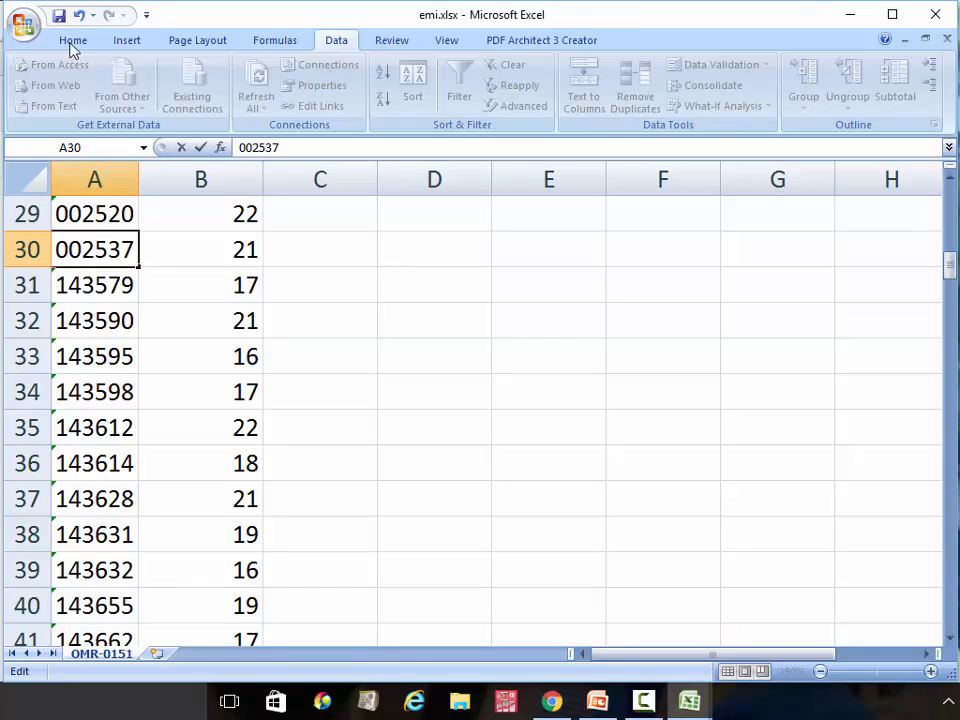
click(58, 15)
click(32, 178)
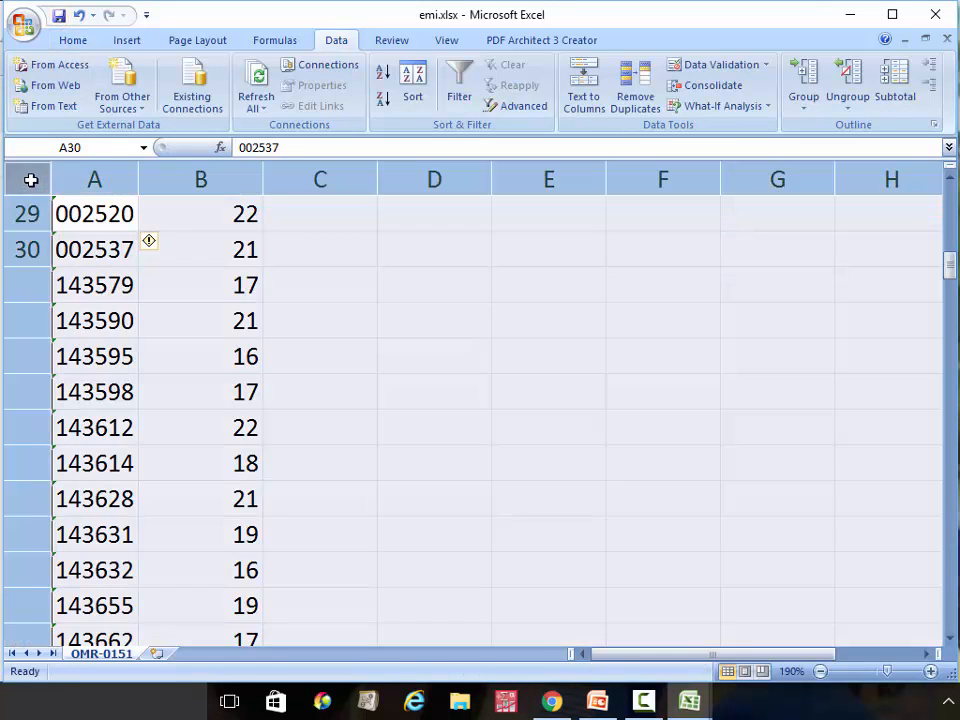
Re-sort the whole emi sheet by matrik A to Z, sorting anything that looks like a number as a number
click(412, 82)
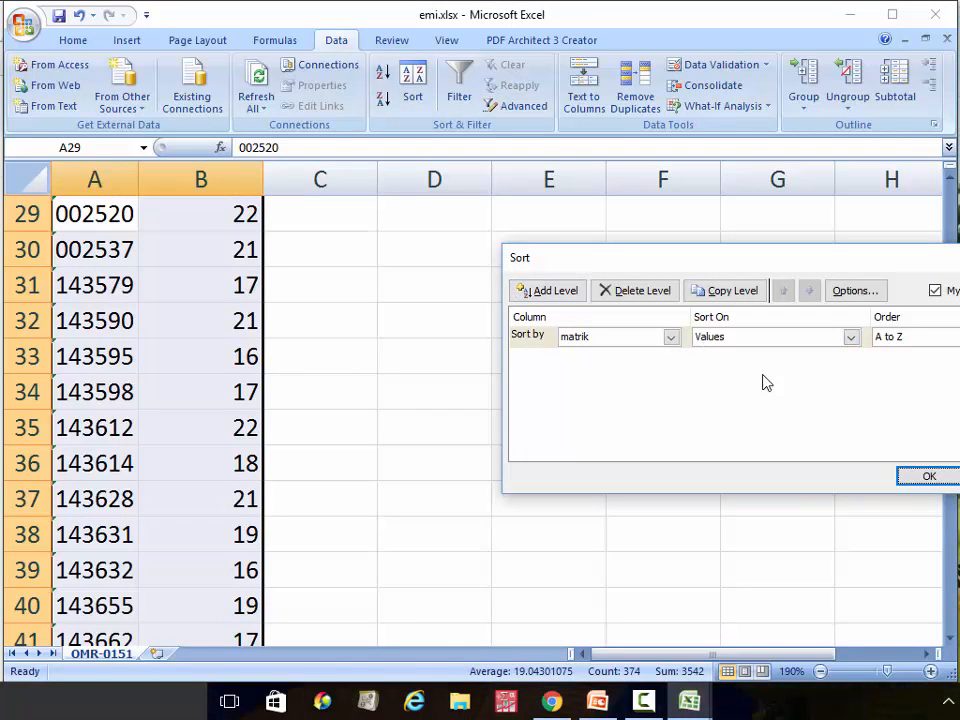
click(936, 477)
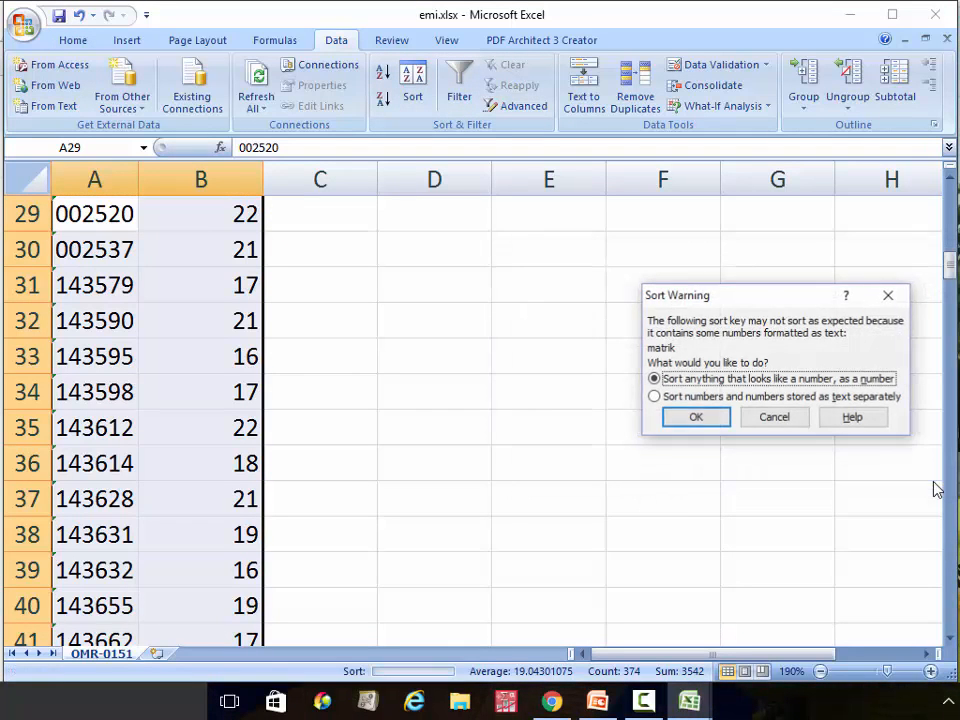
click(697, 418)
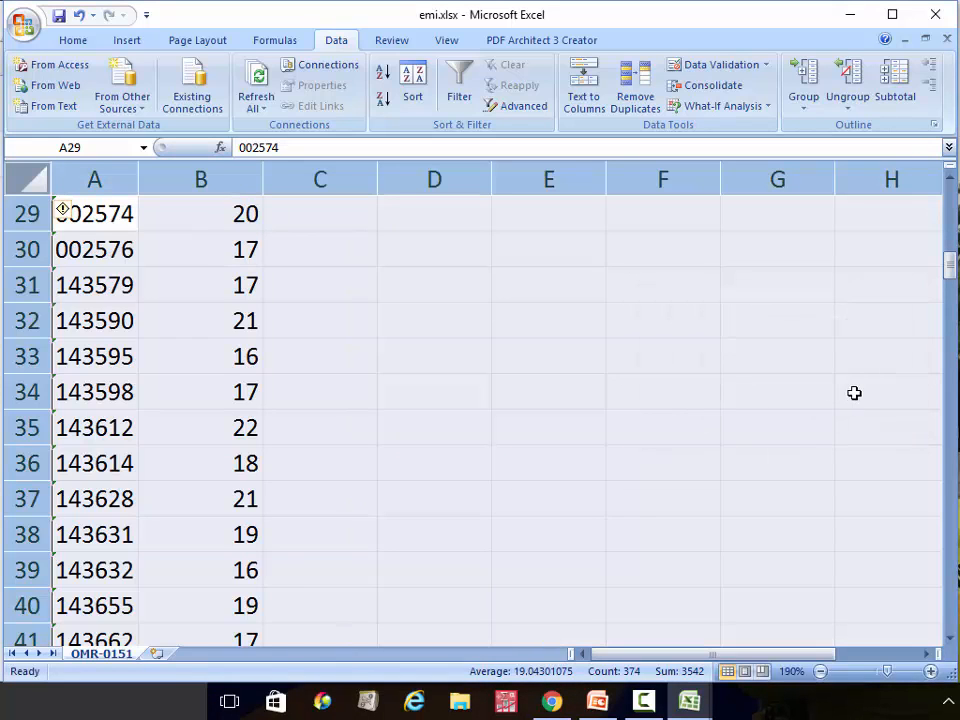
drag(949, 276, 949, 204)
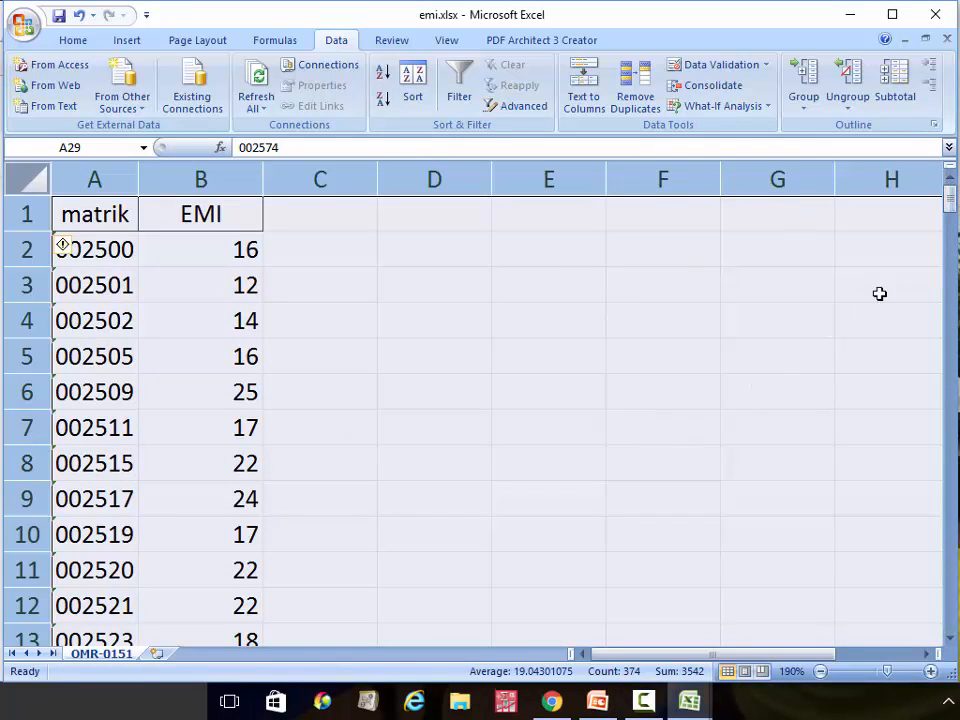
mouse_move(949, 200)
mouse_down()
mouse_move(949, 605)
mouse_move(940, 190)
mouse_up()
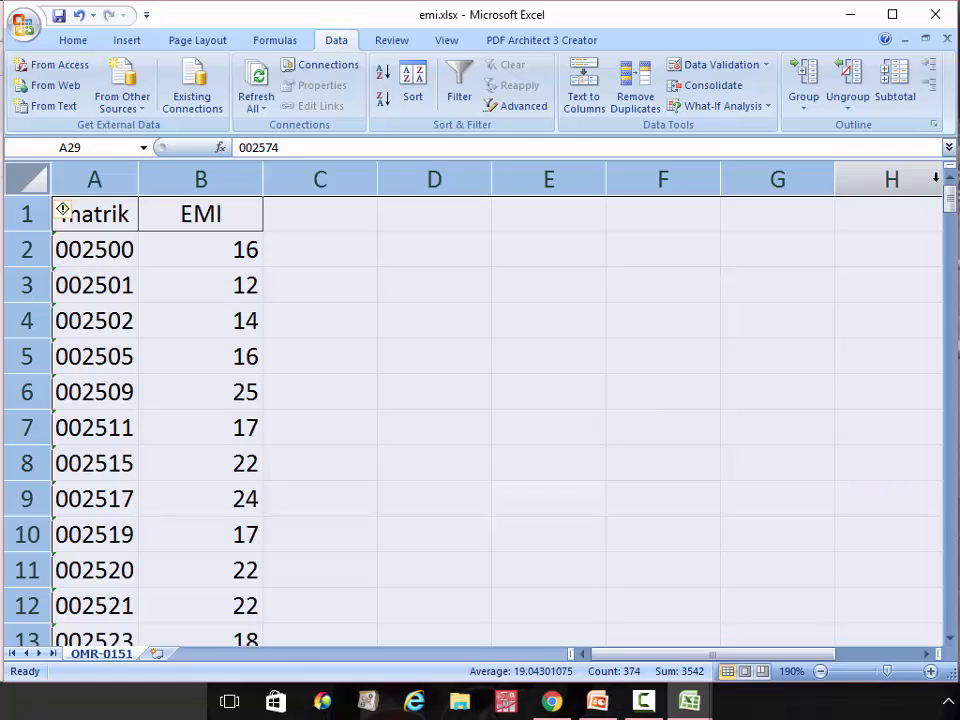
Clear the selection and switch to the meq.xlsx workbook with its MEQ1 and MEQ2 marks
click(686, 251)
click(689, 701)
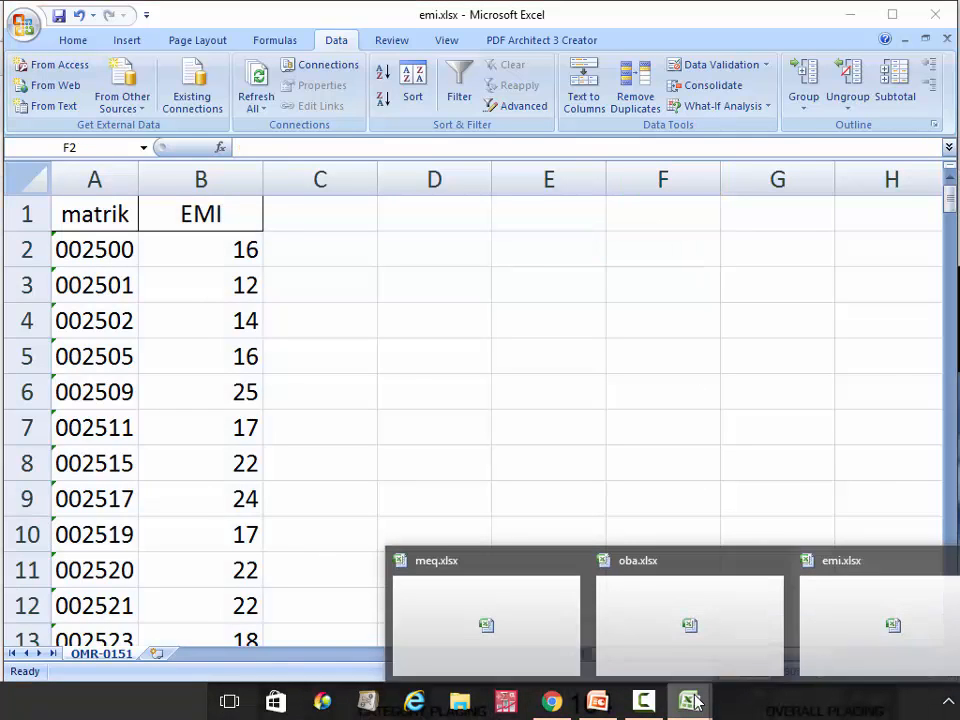
click(535, 630)
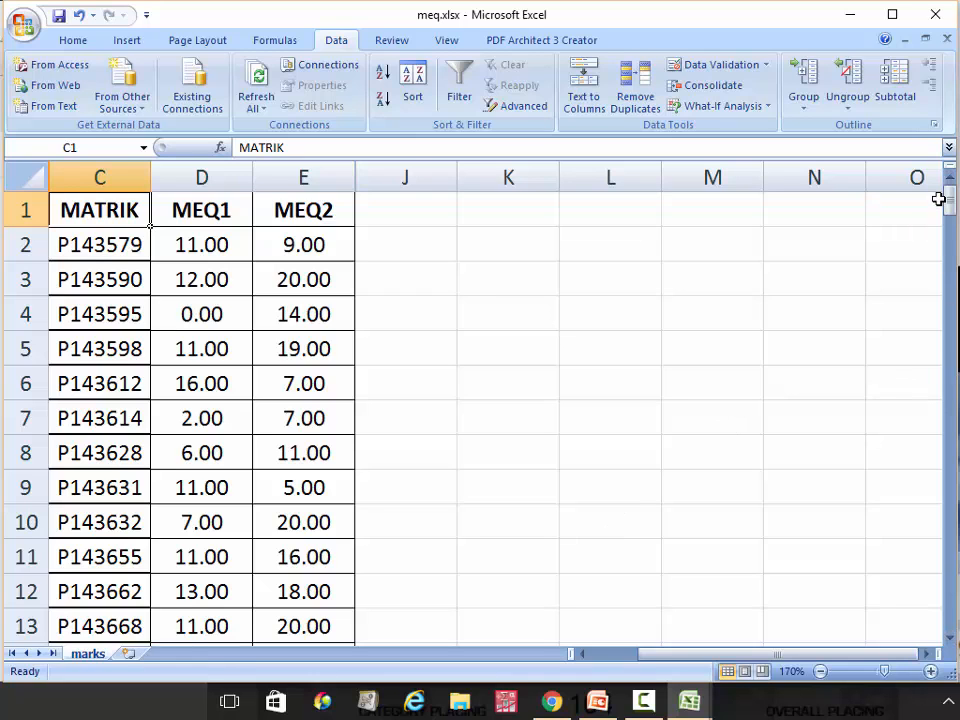
drag(951, 202, 937, 177)
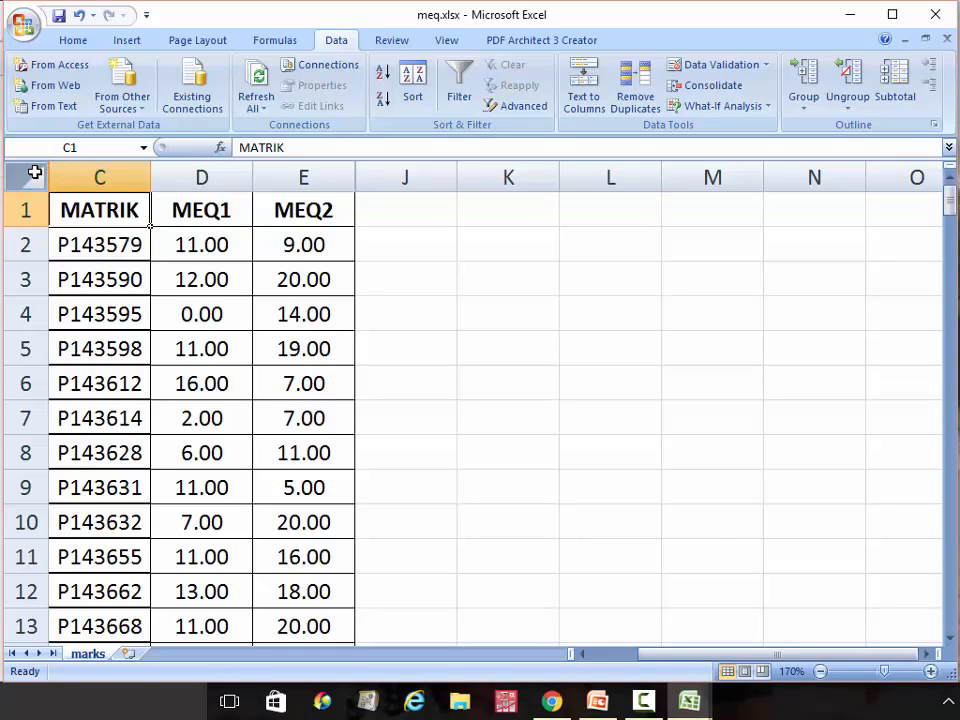
Sort the whole meq sheet by MATRIK, Values, A to Z, replacing the old sort level
click(33, 173)
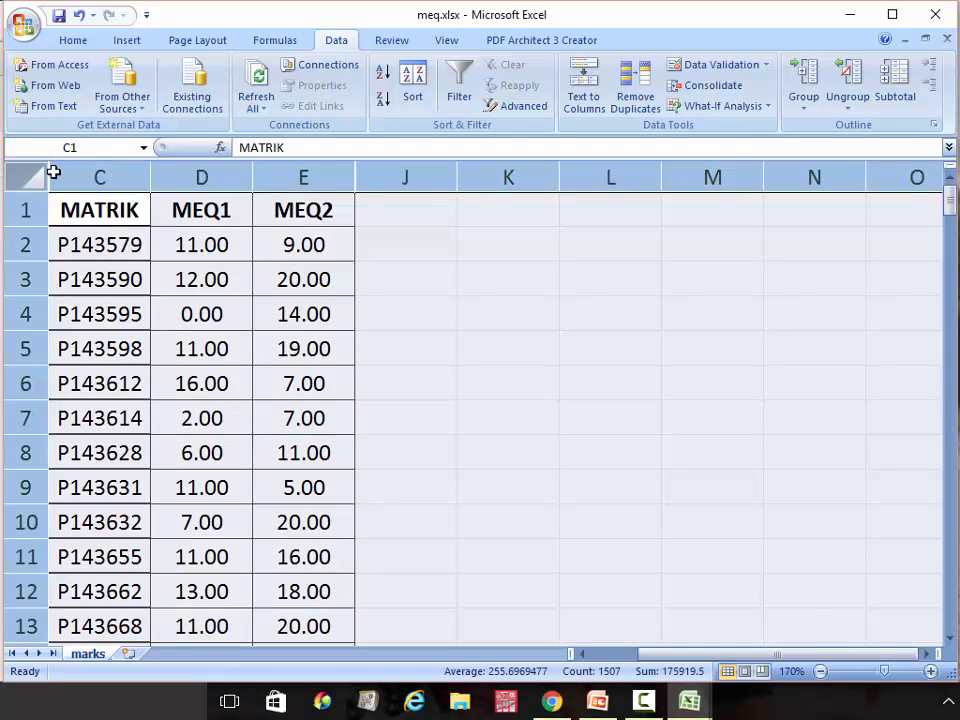
click(418, 77)
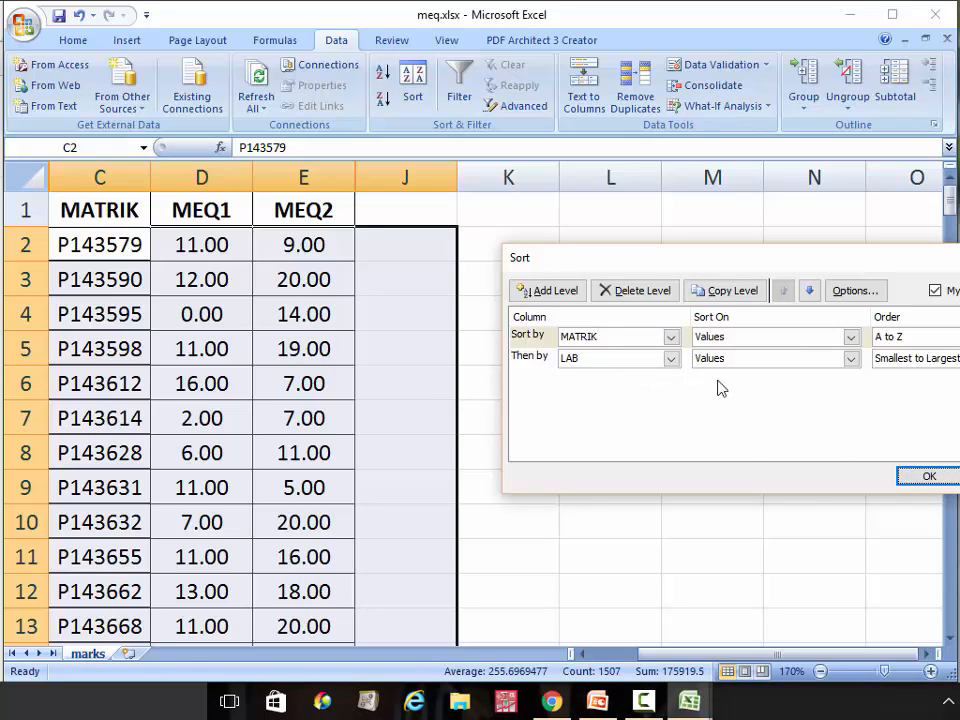
click(636, 290)
click(631, 337)
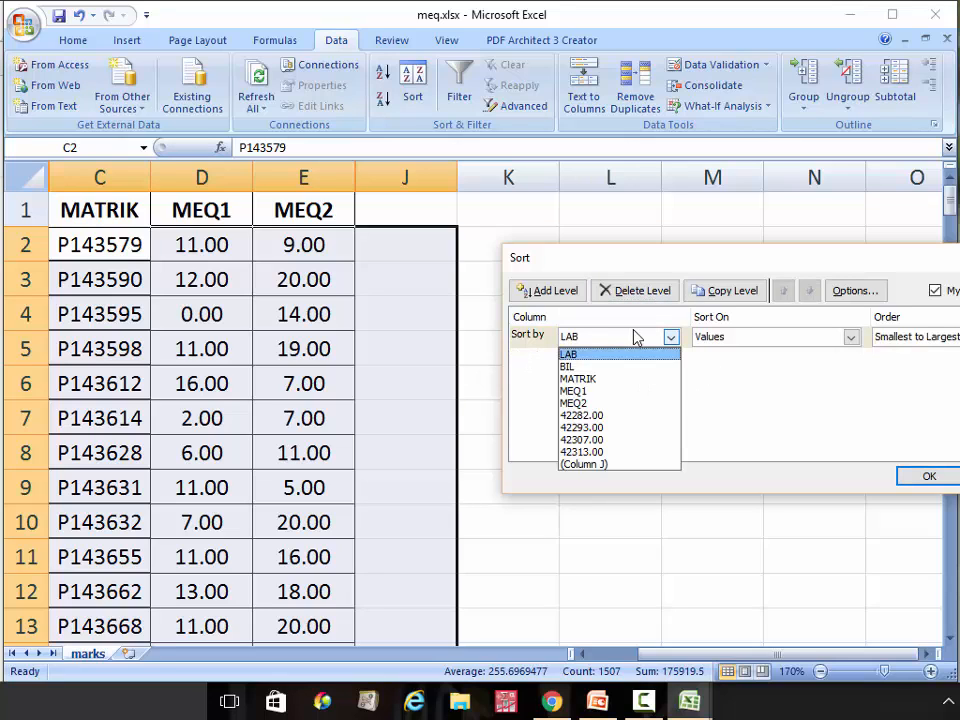
click(621, 384)
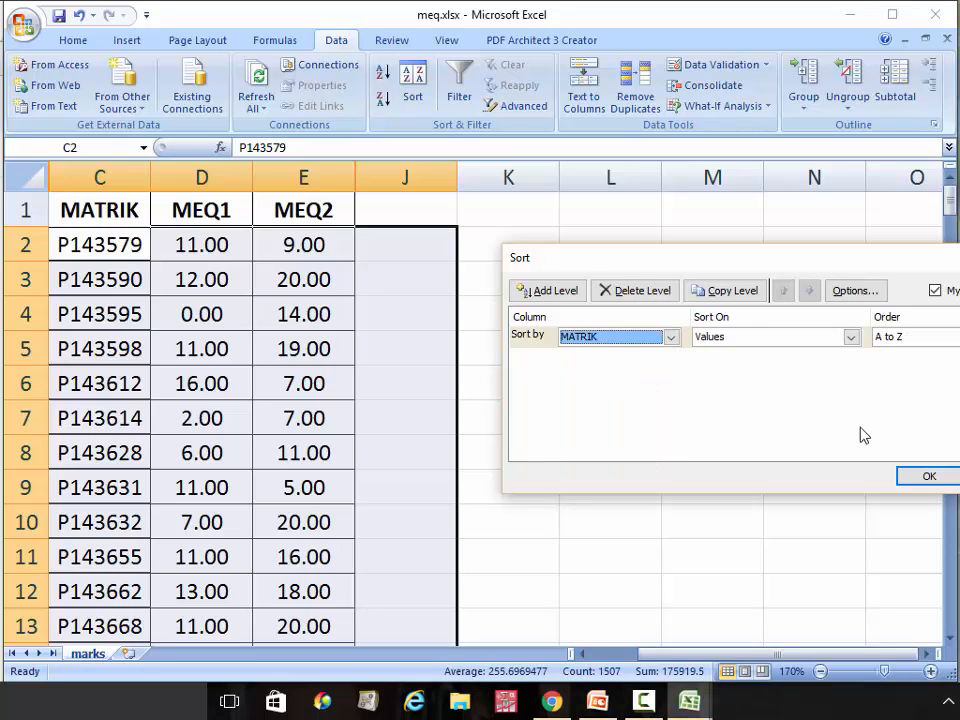
click(951, 477)
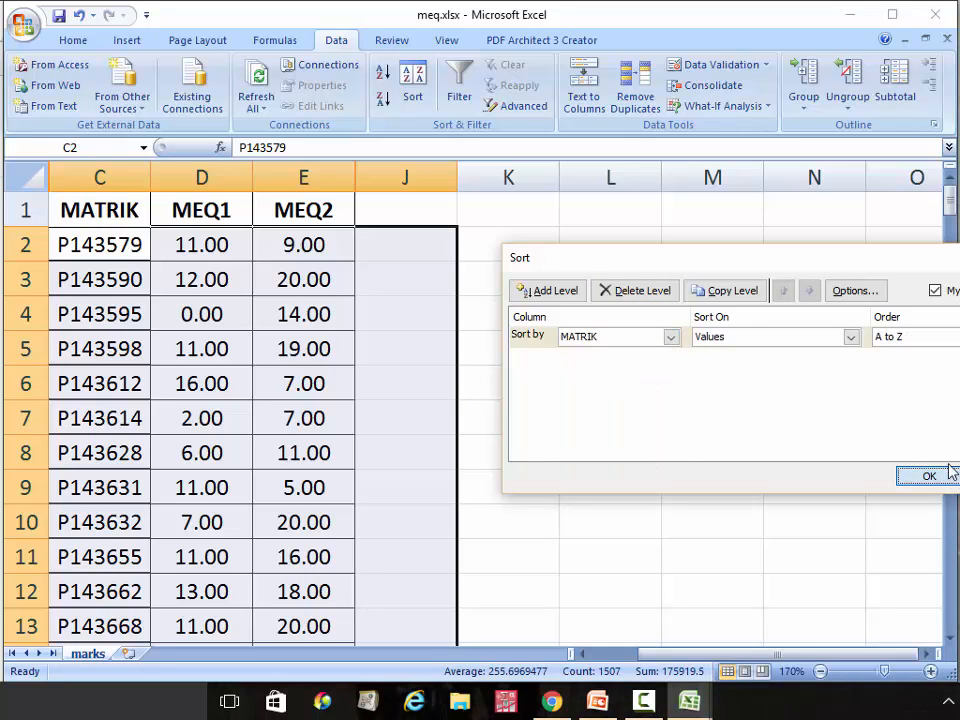
click(951, 477)
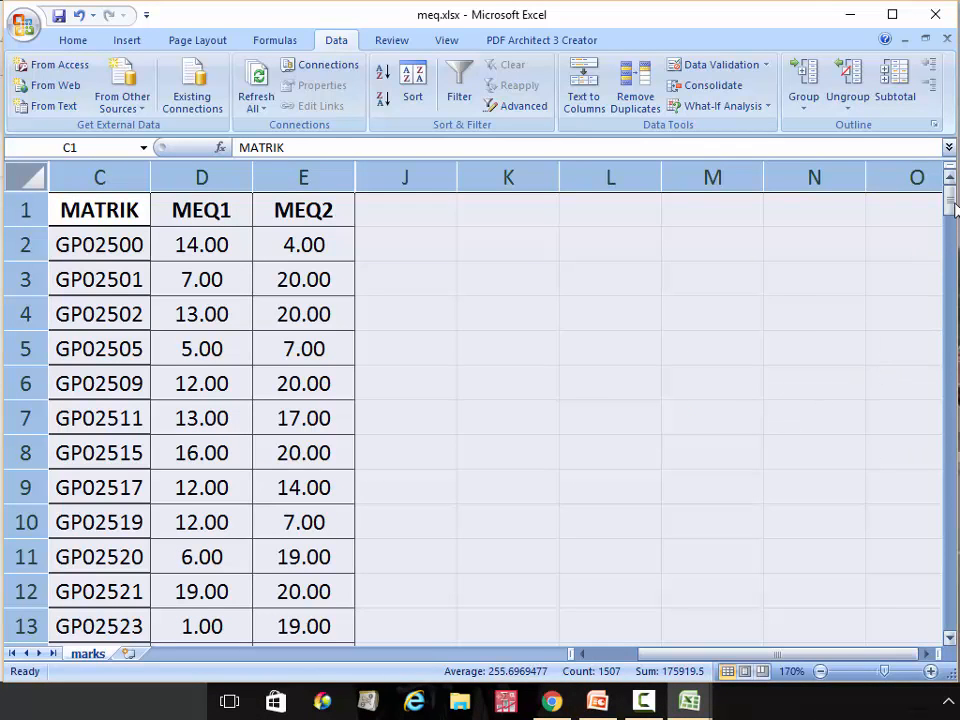
drag(949, 205, 899, 178)
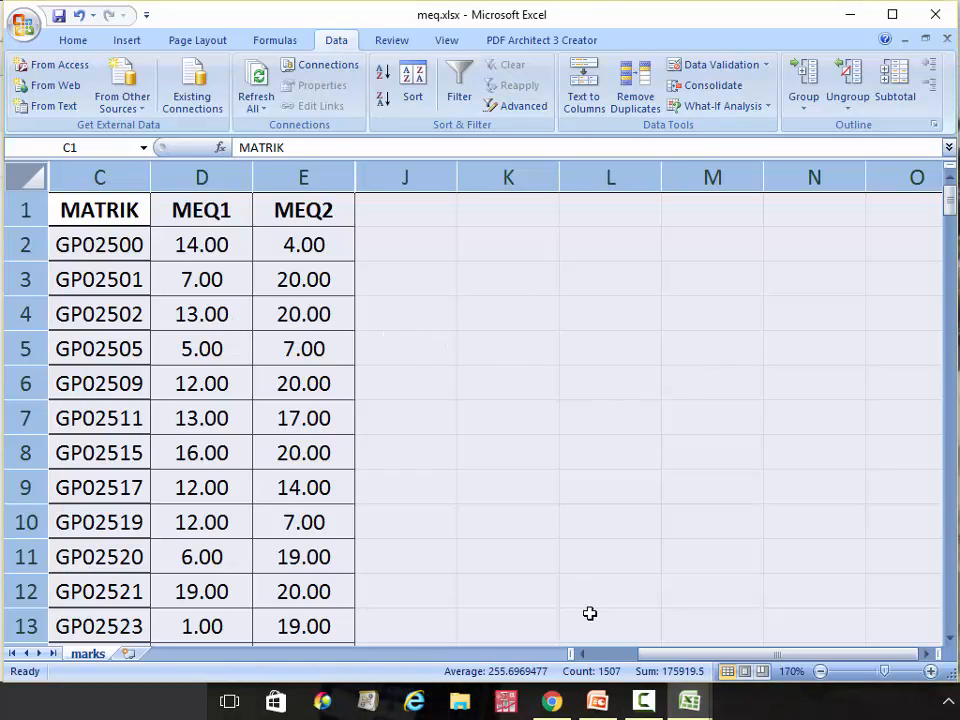
Copy the matrik and EMI columns from the emi.xlsx workbook
mouse_move(689, 700)
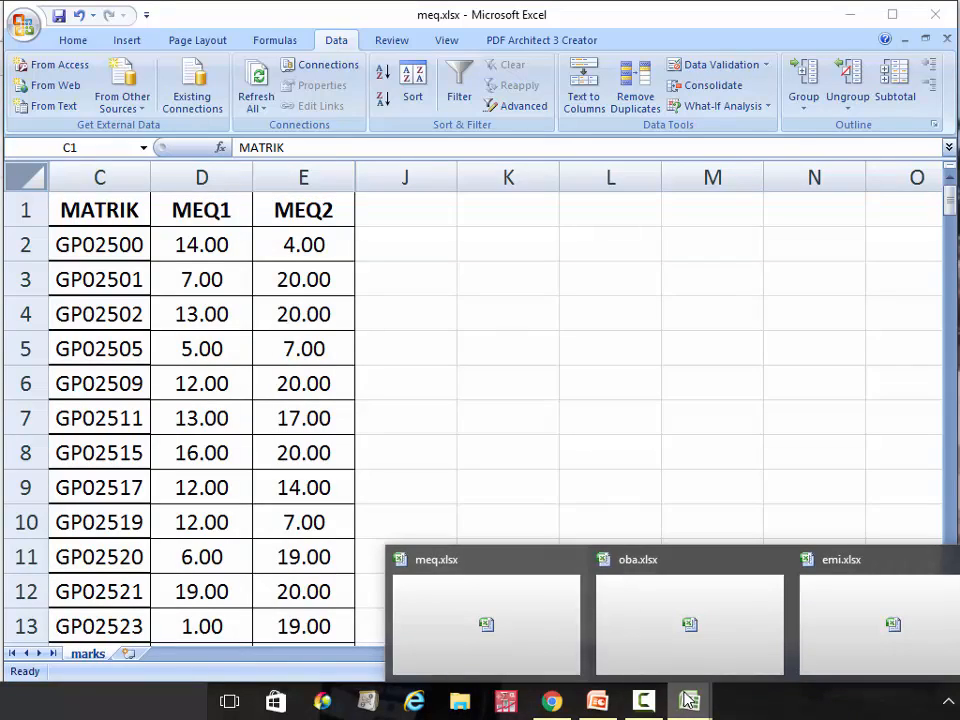
click(846, 628)
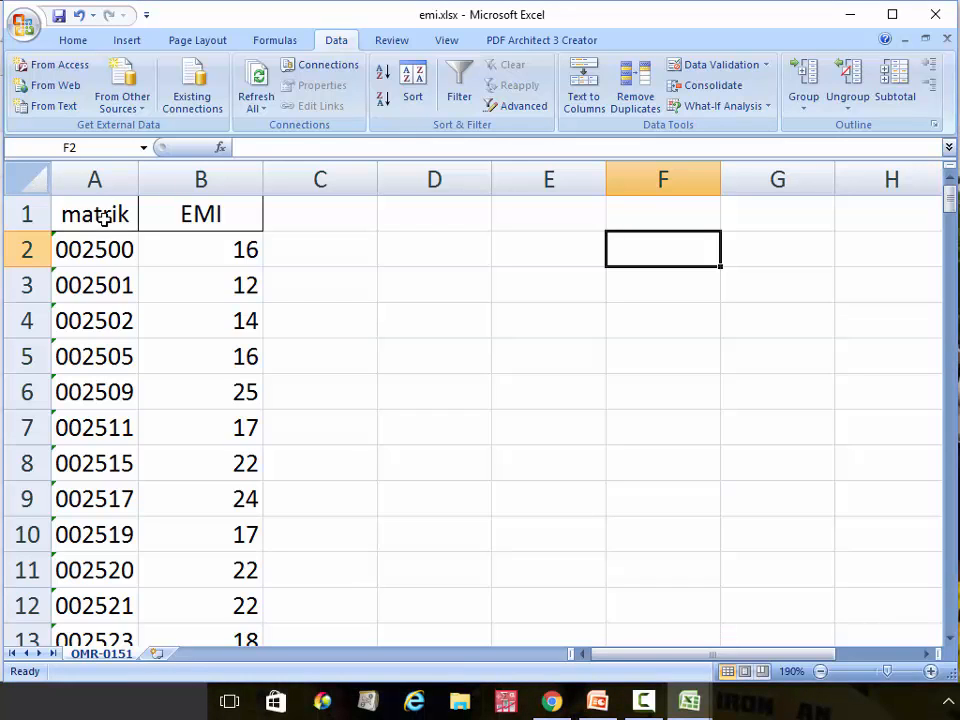
drag(95, 179, 179, 178)
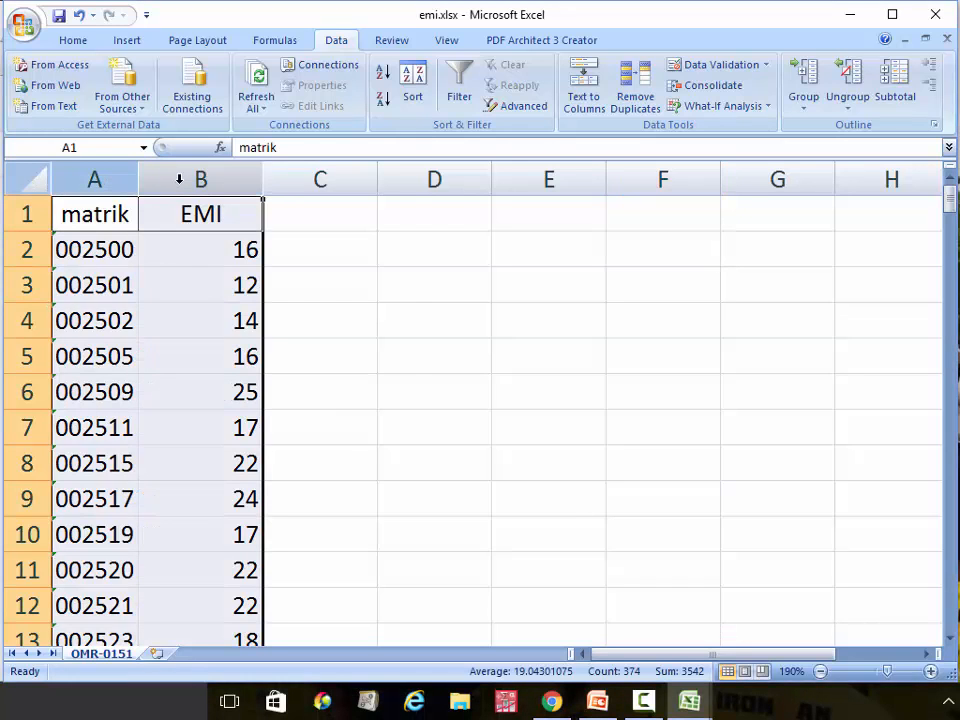
right_click(179, 178)
click(250, 218)
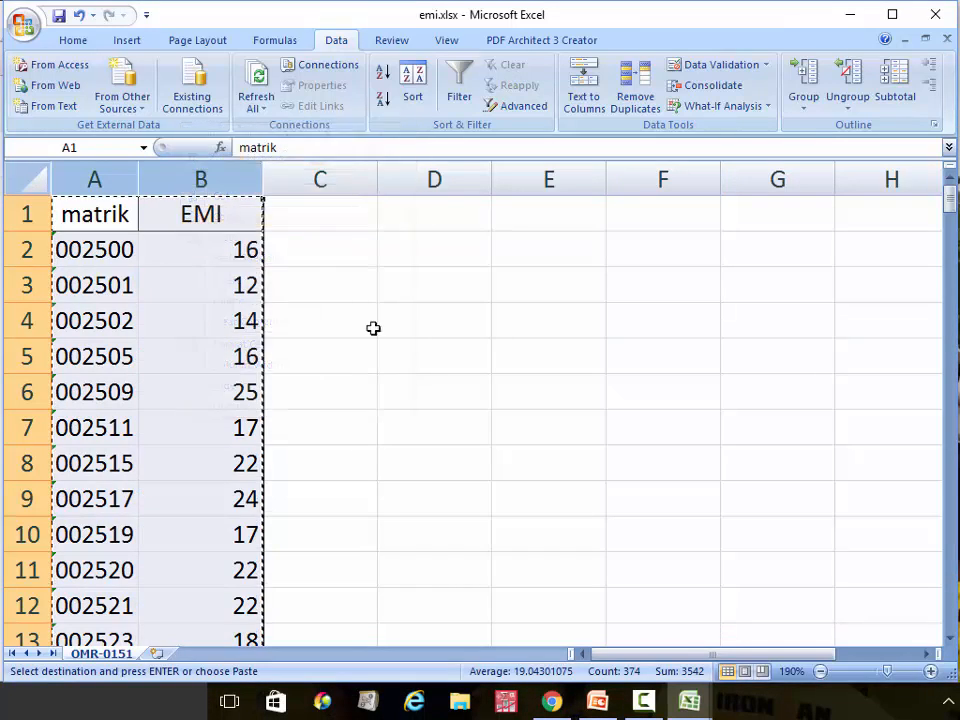
Paste the copied matrik and EMI data into columns J and K of meq.xlsx
click(688, 703)
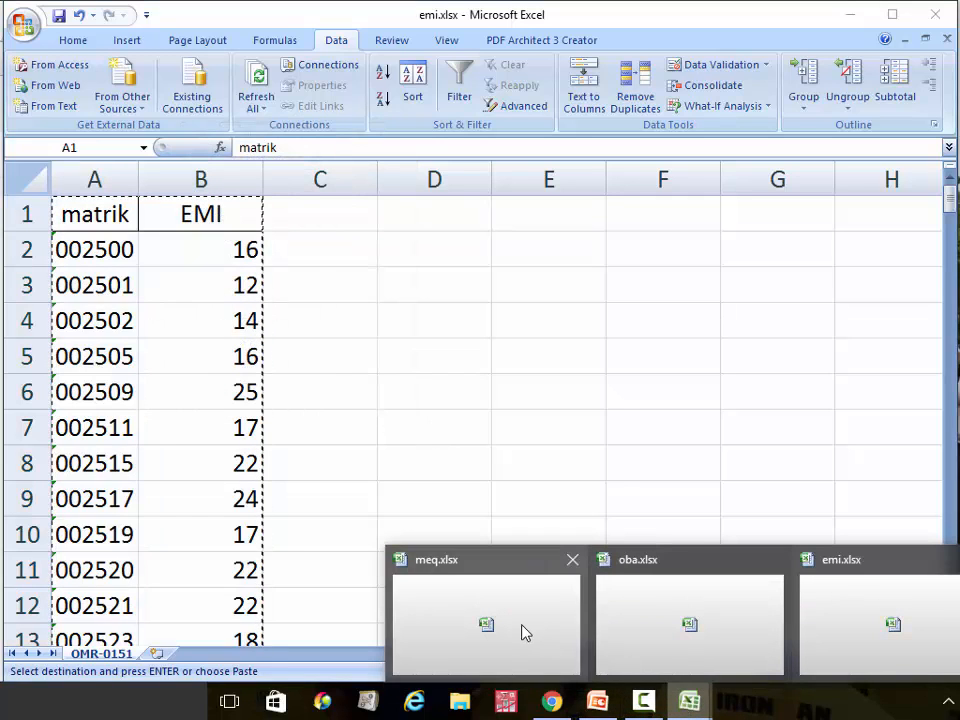
click(573, 631)
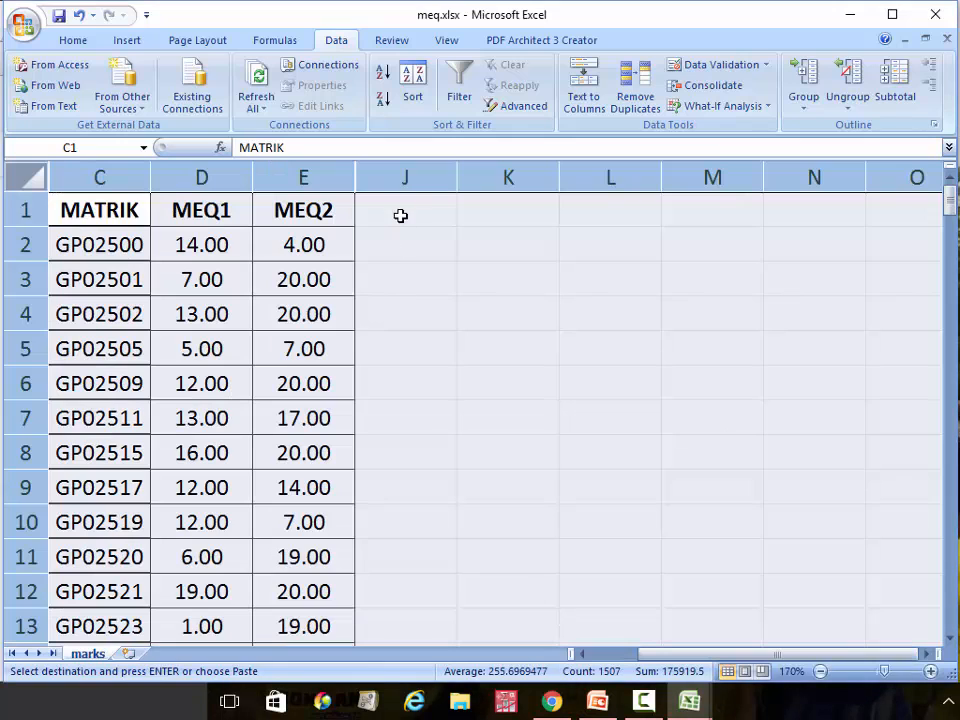
drag(410, 177, 478, 178)
right_click(492, 176)
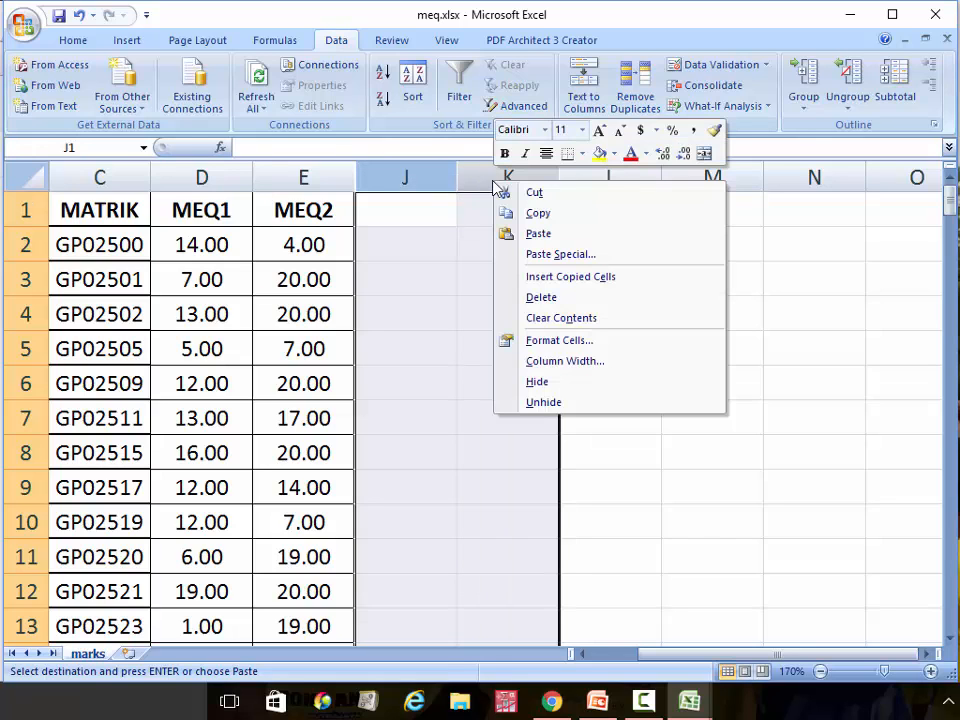
click(543, 230)
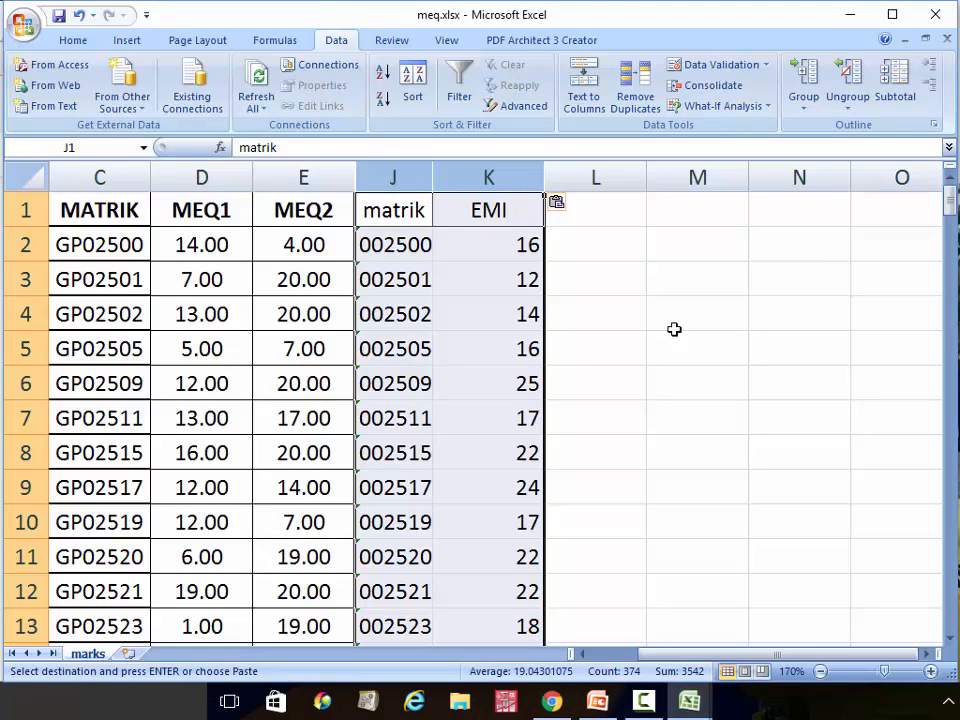
Save the workbook and leave a single new blank column at J
click(59, 17)
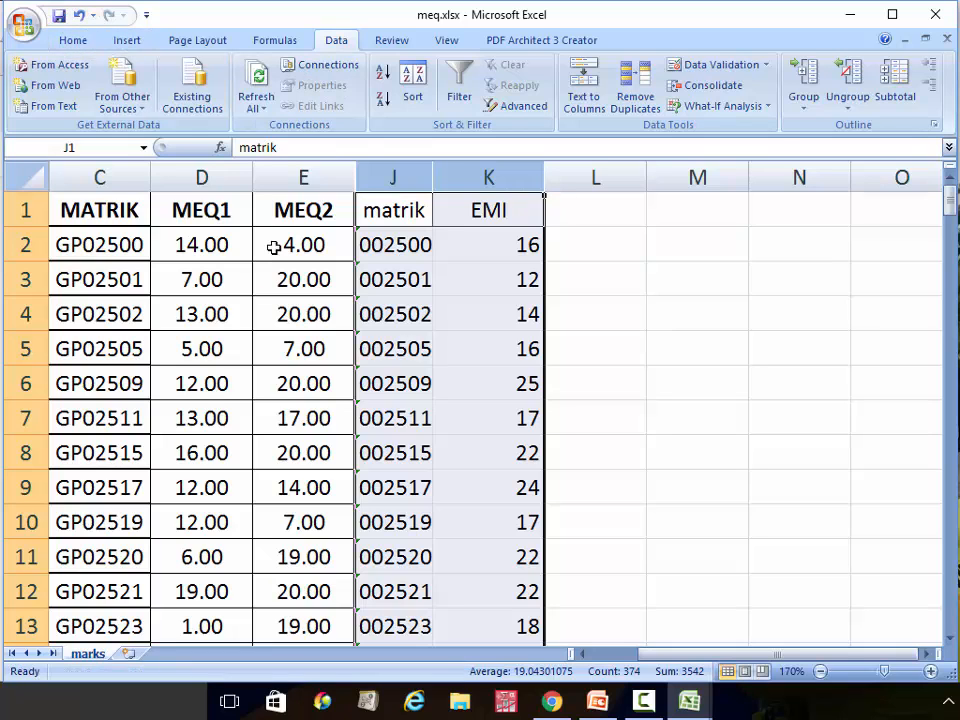
right_click(400, 180)
click(461, 277)
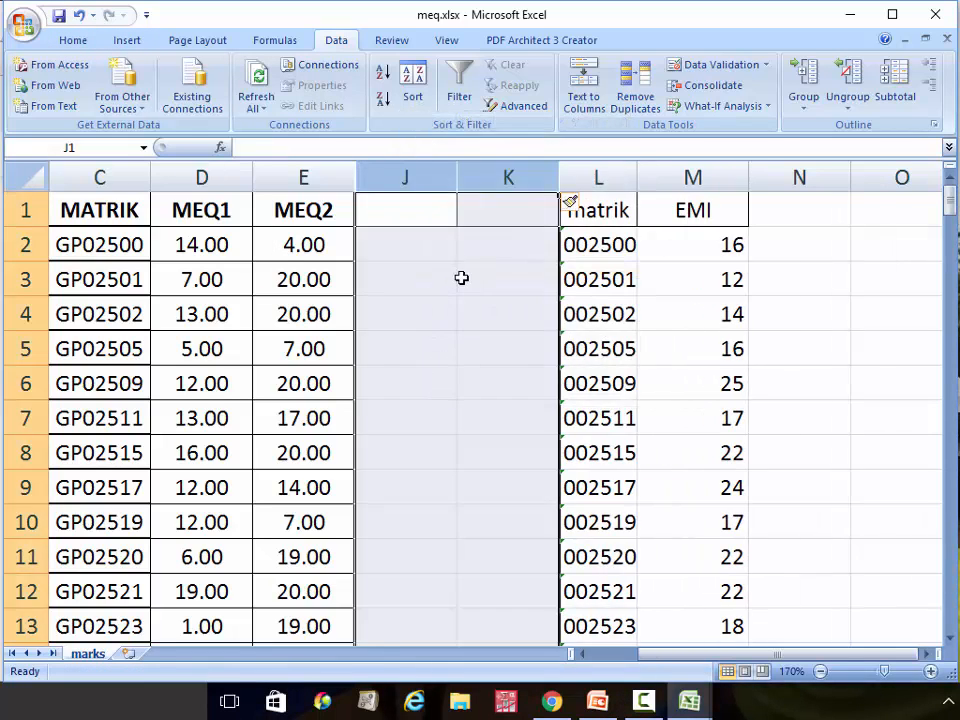
click(491, 288)
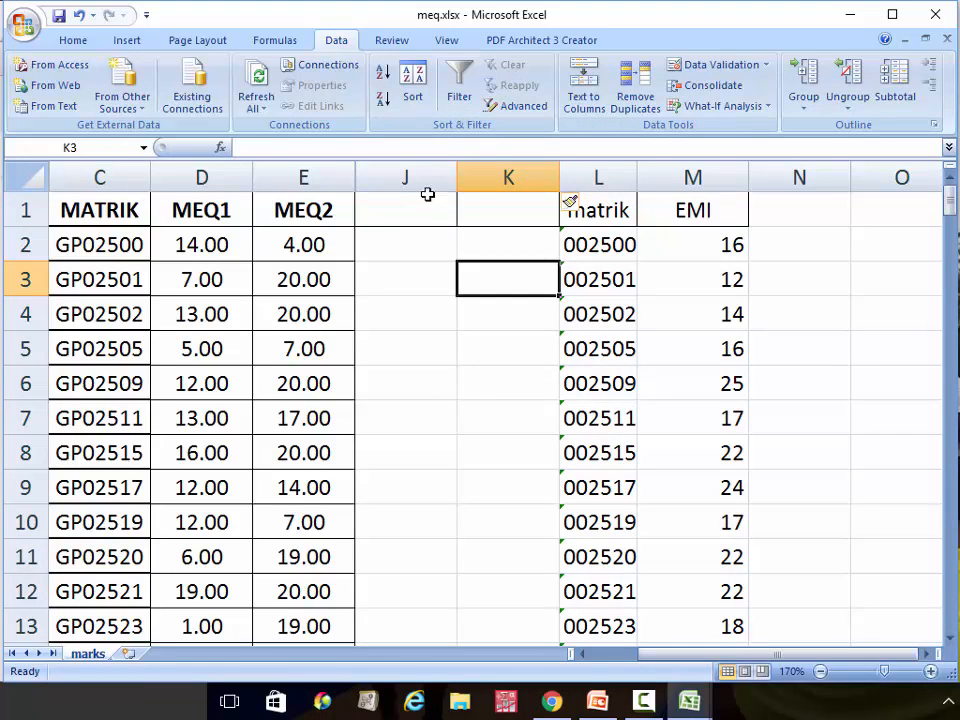
click(405, 172)
right_click(405, 172)
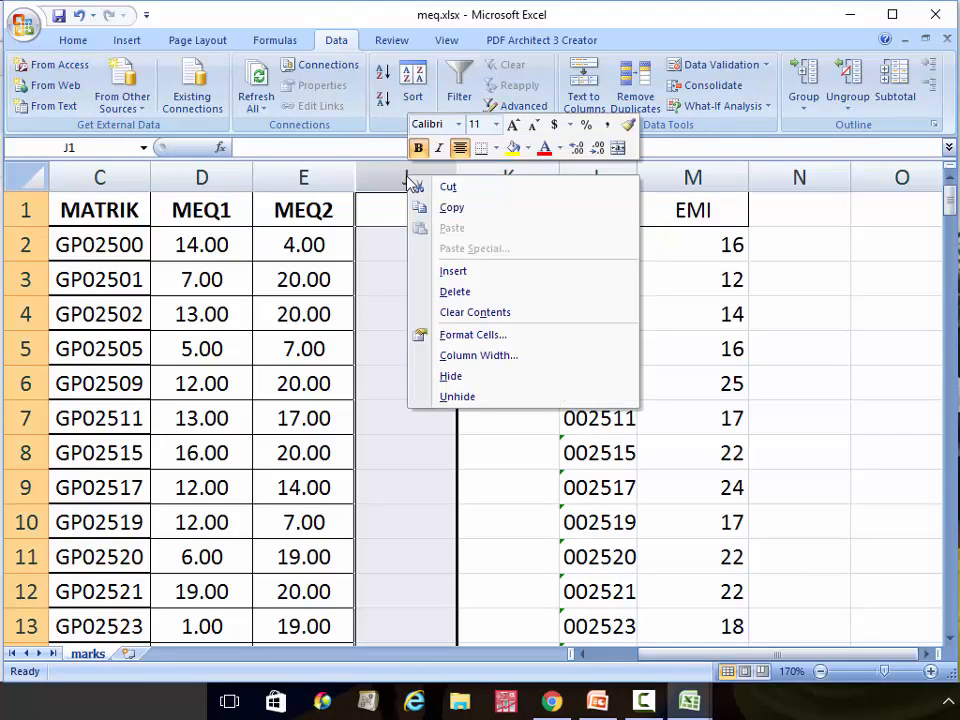
click(489, 289)
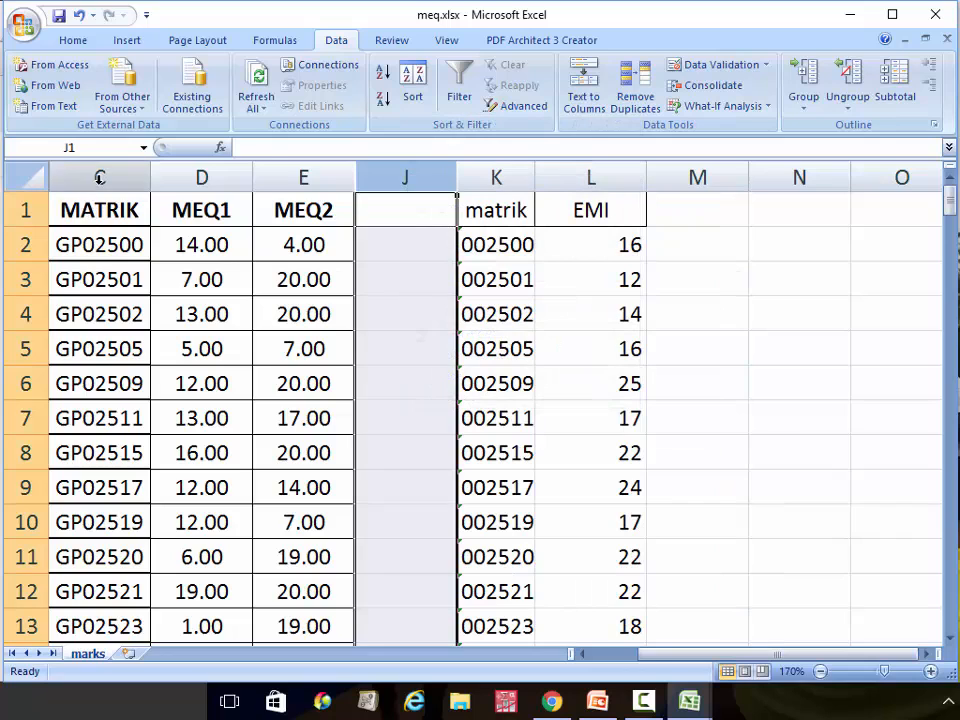
Copy the MATRIK column C into column J
click(99, 177)
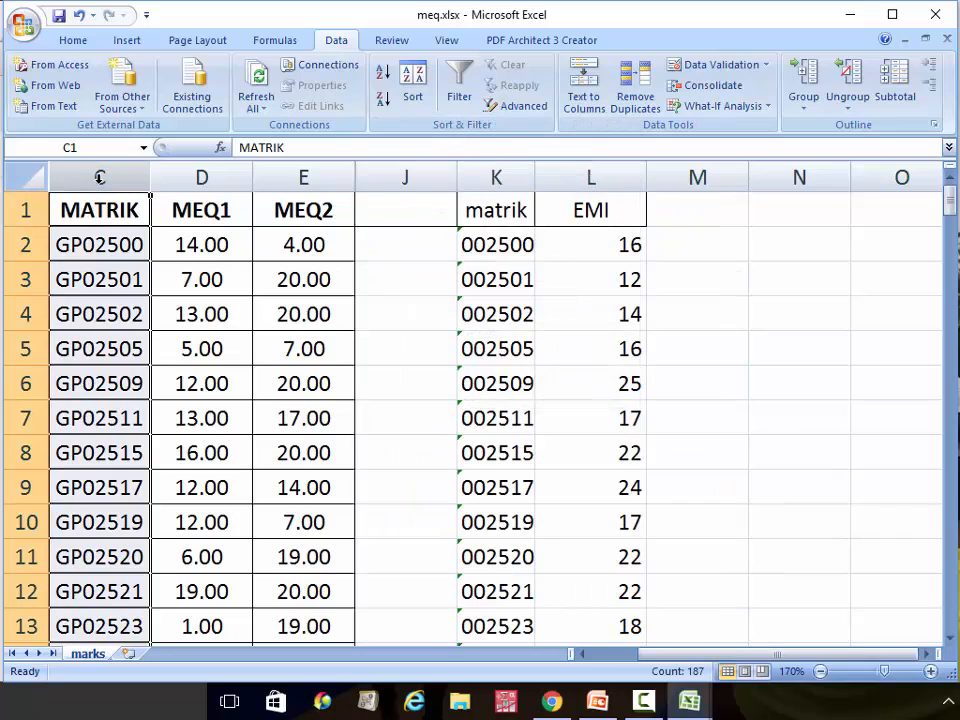
key(ctrl+c)
click(405, 176)
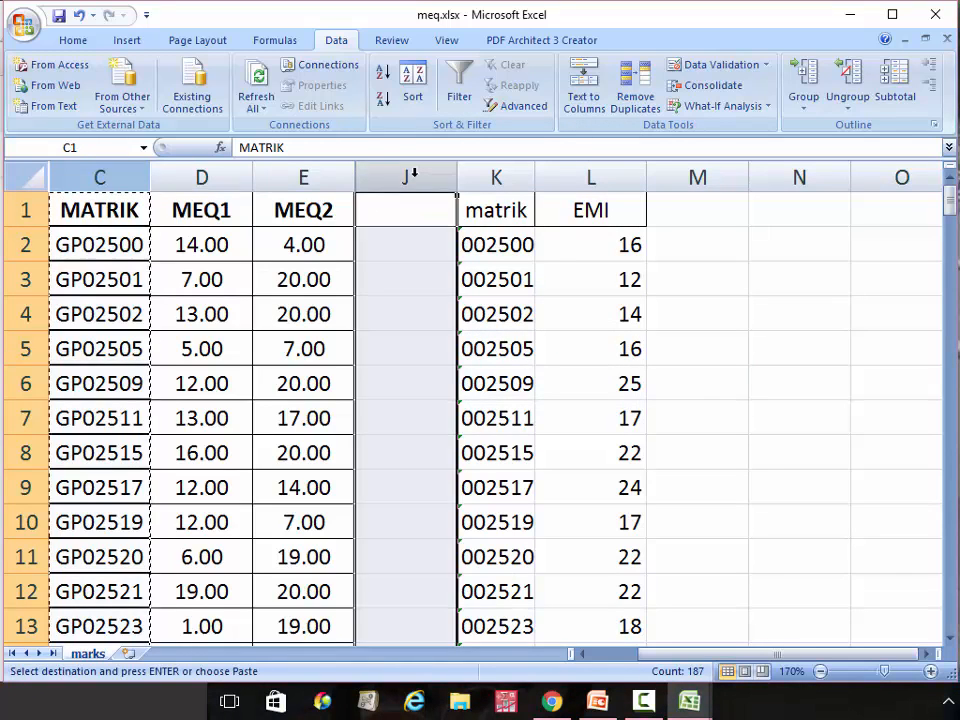
key(ctrl+v)
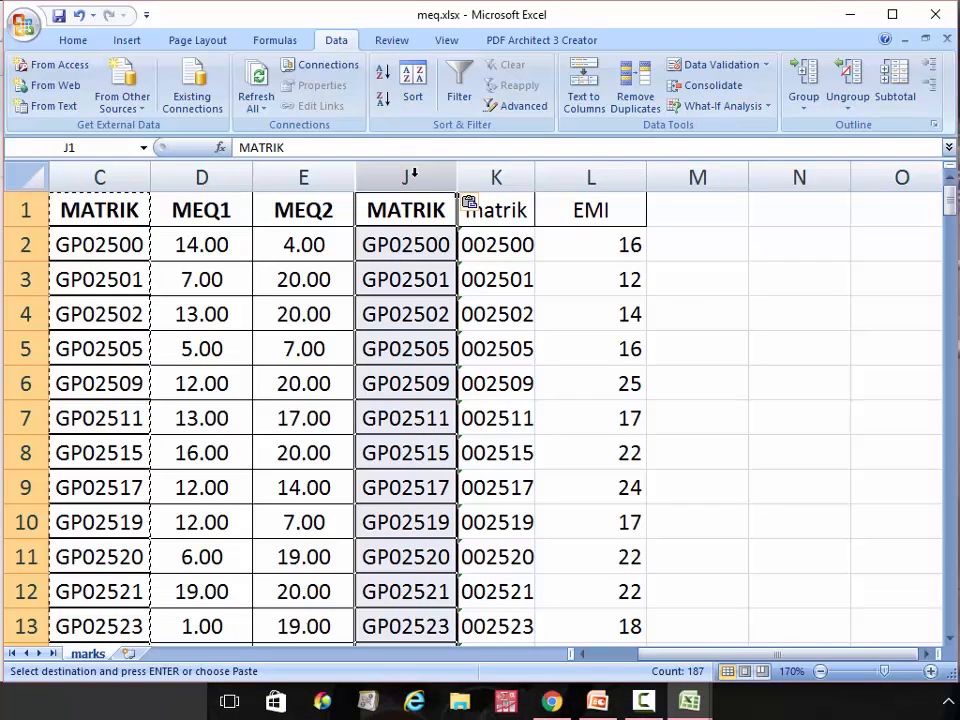
Insert a blank column L between the emi matrik column and the EMI marks
right_click(568, 176)
click(634, 284)
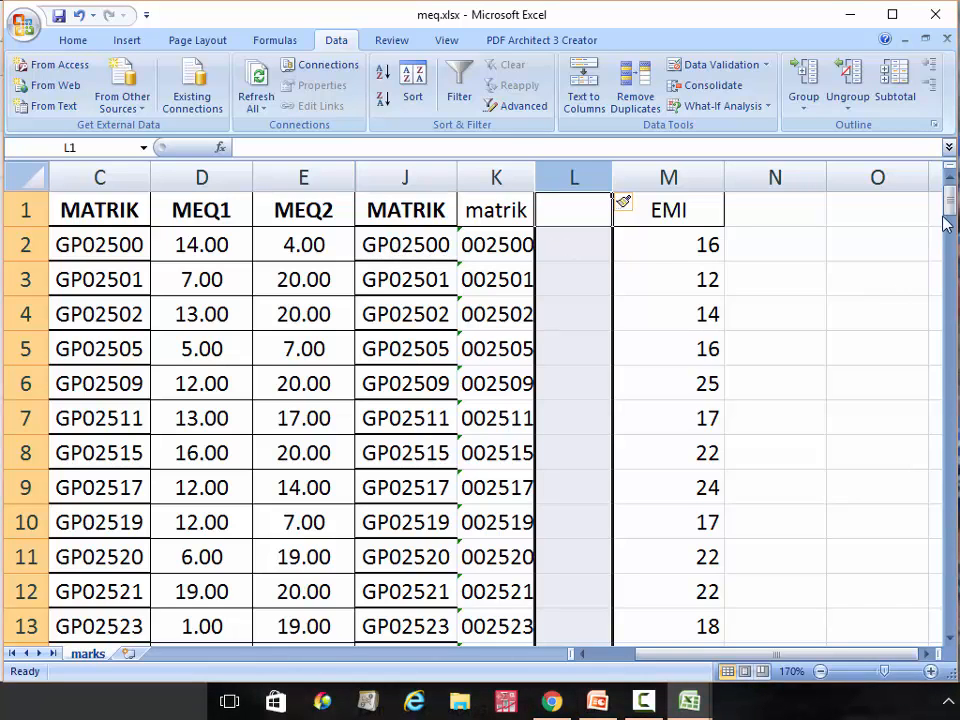
mouse_move(950, 202)
mouse_down()
mouse_move(950, 465)
mouse_move(950, 202)
mouse_up()
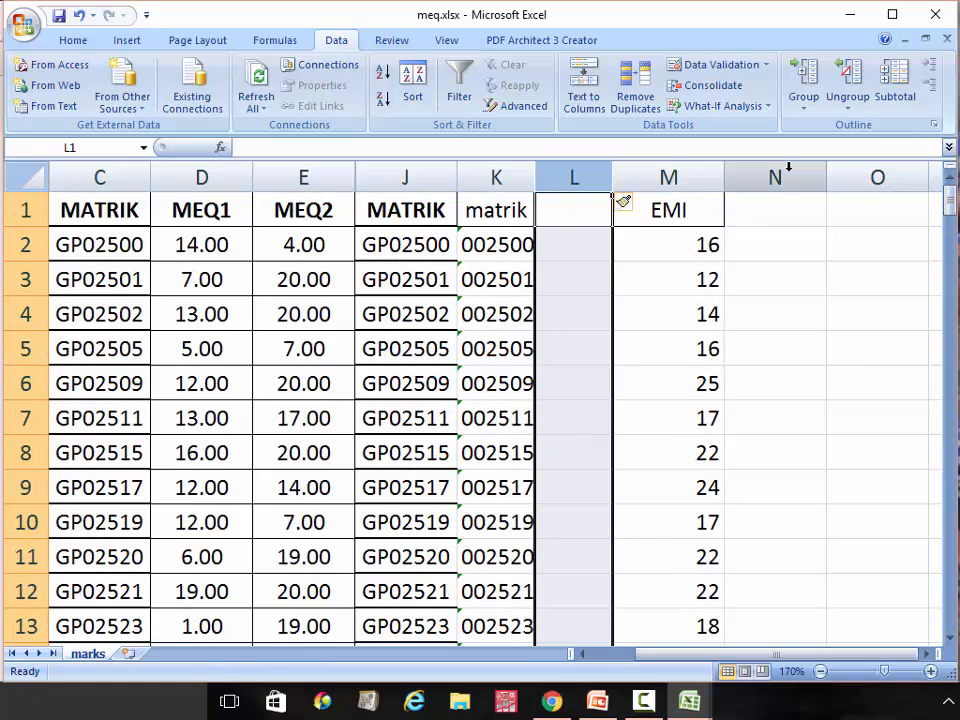
click(426, 163)
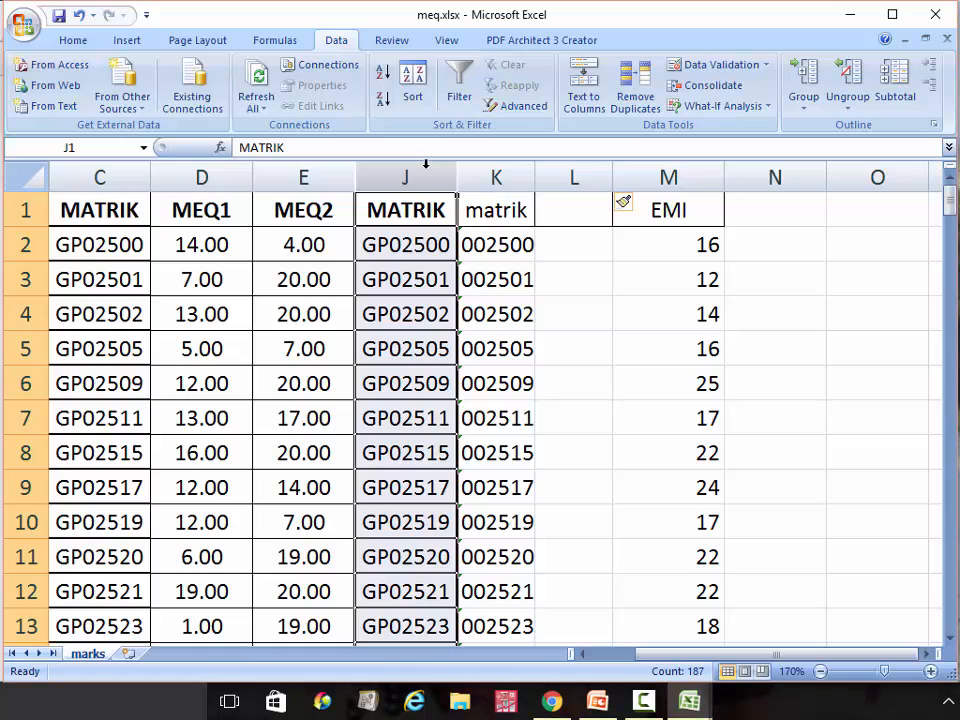
Replace every 'P' in column J with nothing (186 replacements)
key(ctrl+f)
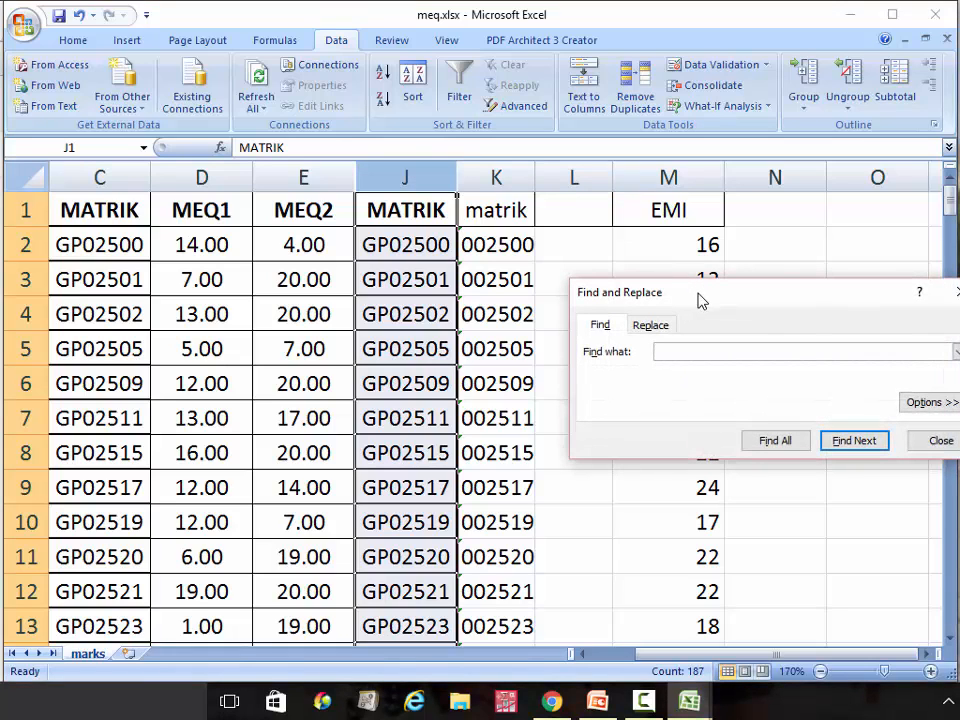
drag(700, 300, 562, 268)
click(516, 294)
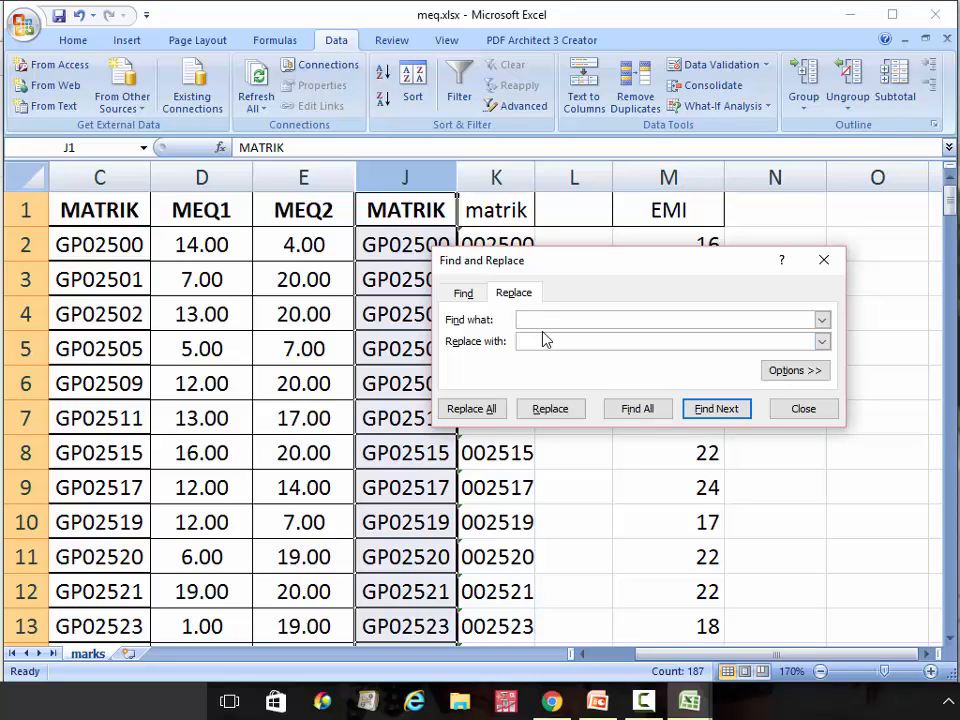
text(p)
key(BackSpace)
text(P)
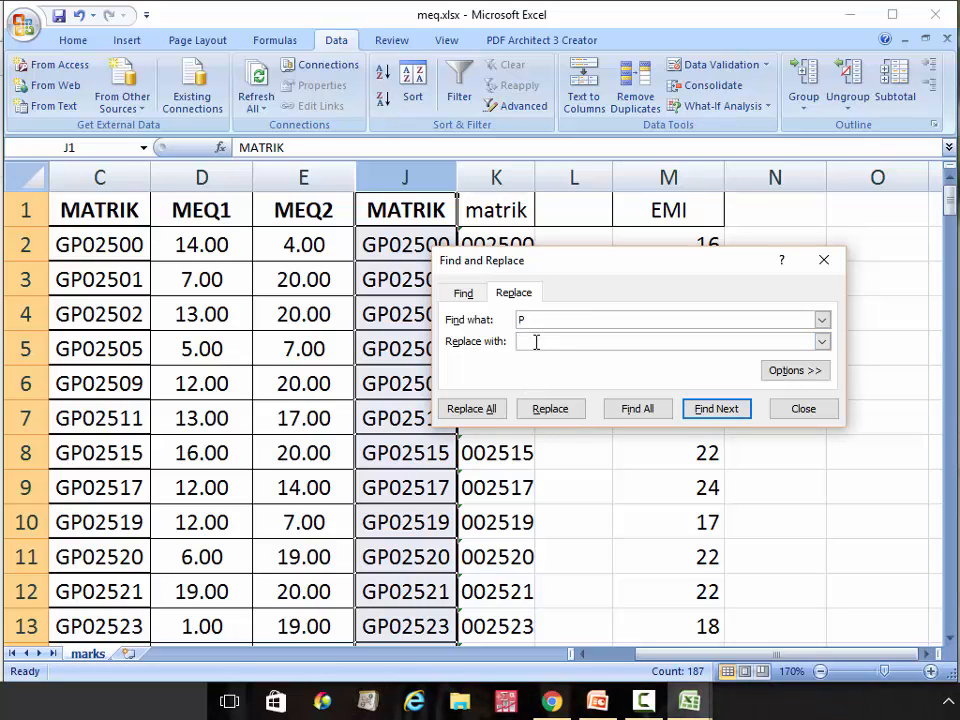
click(491, 415)
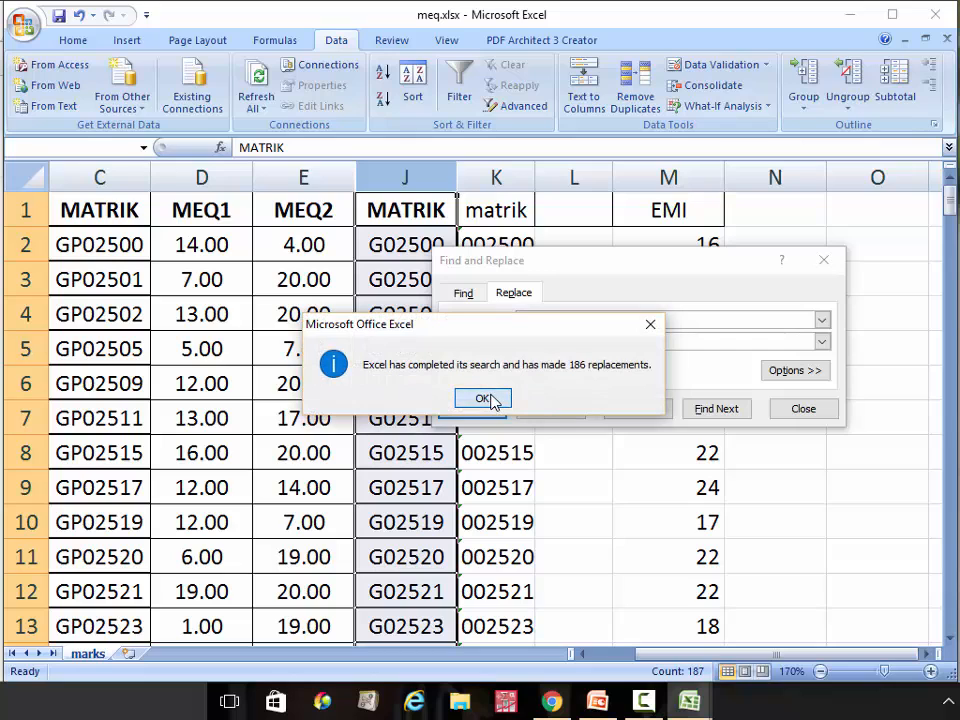
click(484, 399)
Replace every 'G' with nothing (29 replacements) and close Find and Replace
click(546, 318)
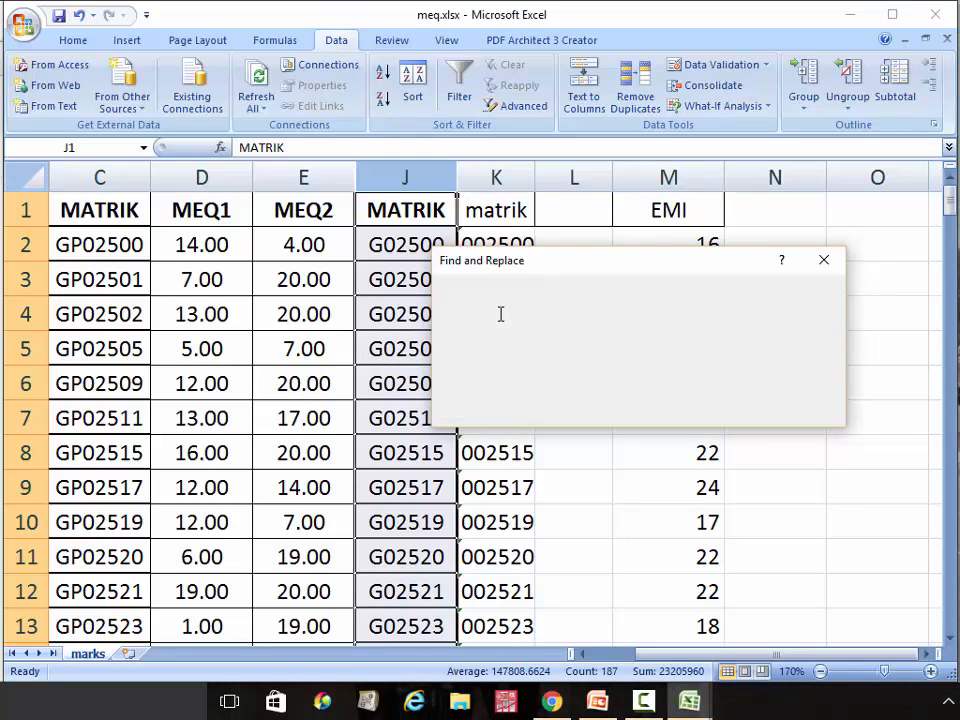
text(G)
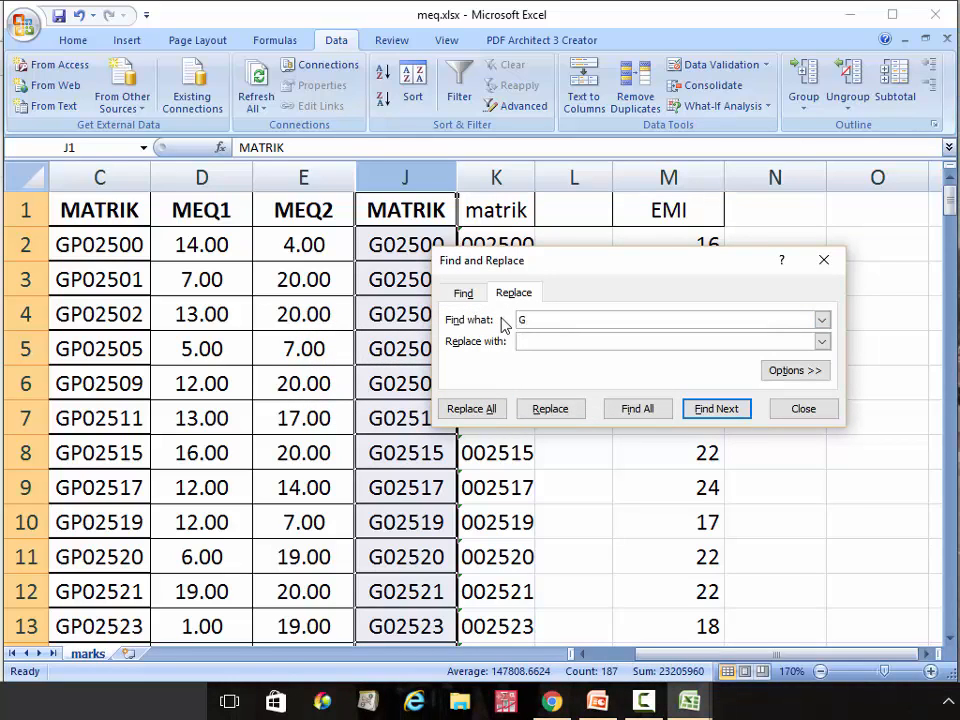
click(481, 412)
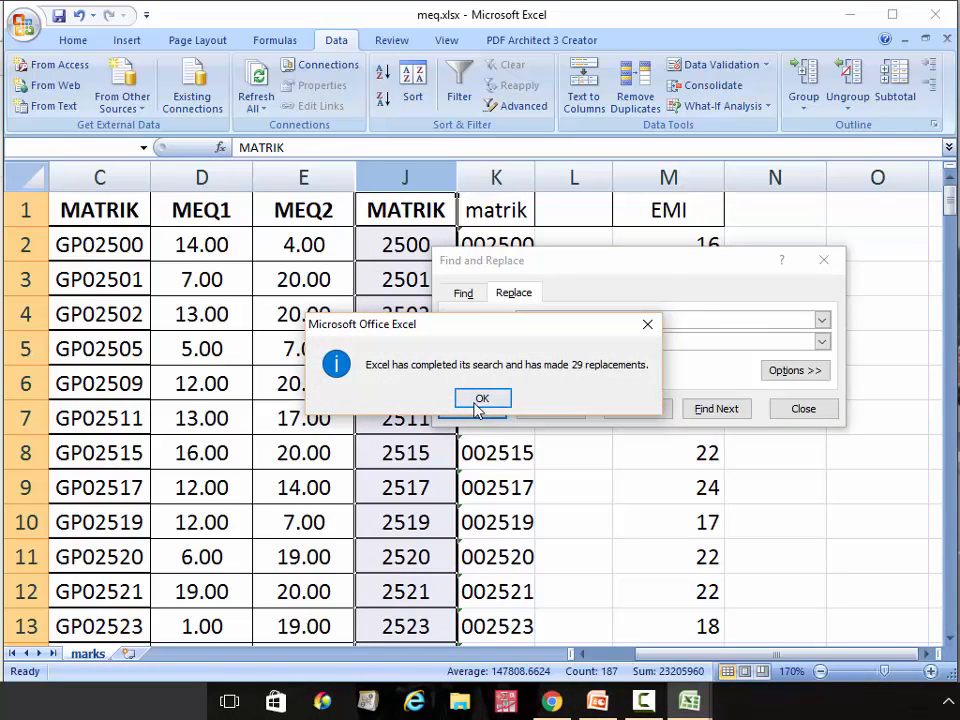
click(481, 401)
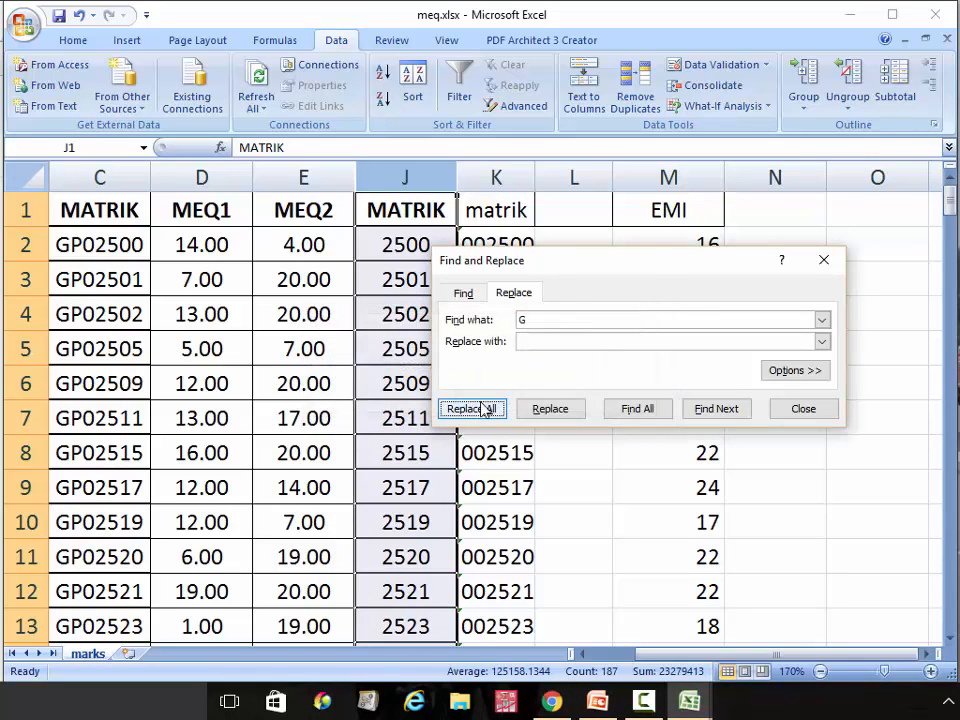
click(804, 414)
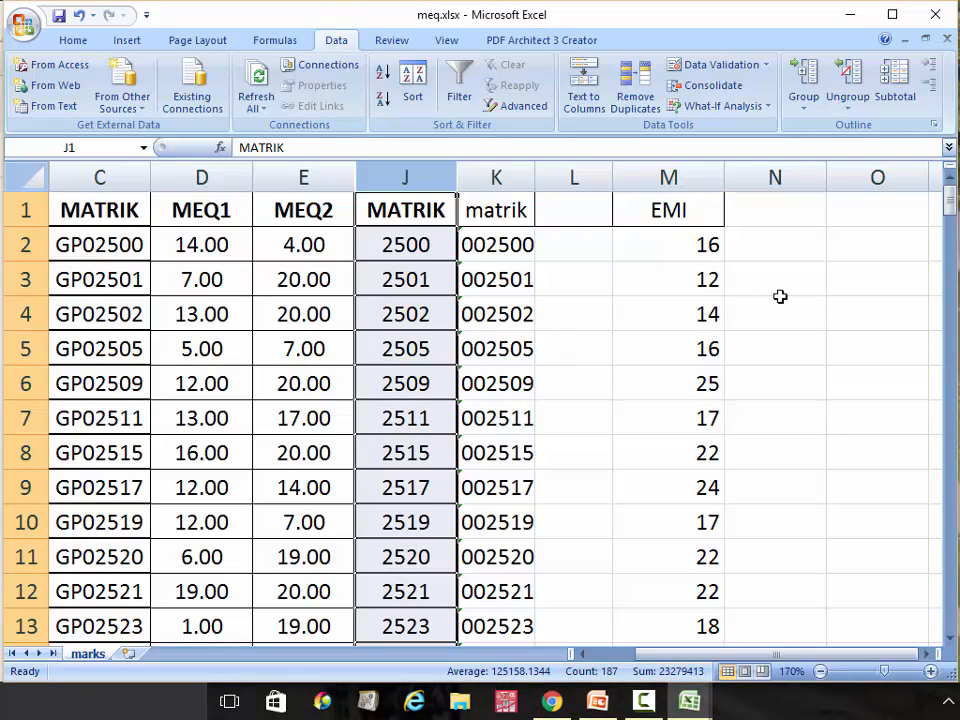
mouse_move(951, 200)
mouse_down()
mouse_move(955, 345)
mouse_move(952, 198)
mouse_up()
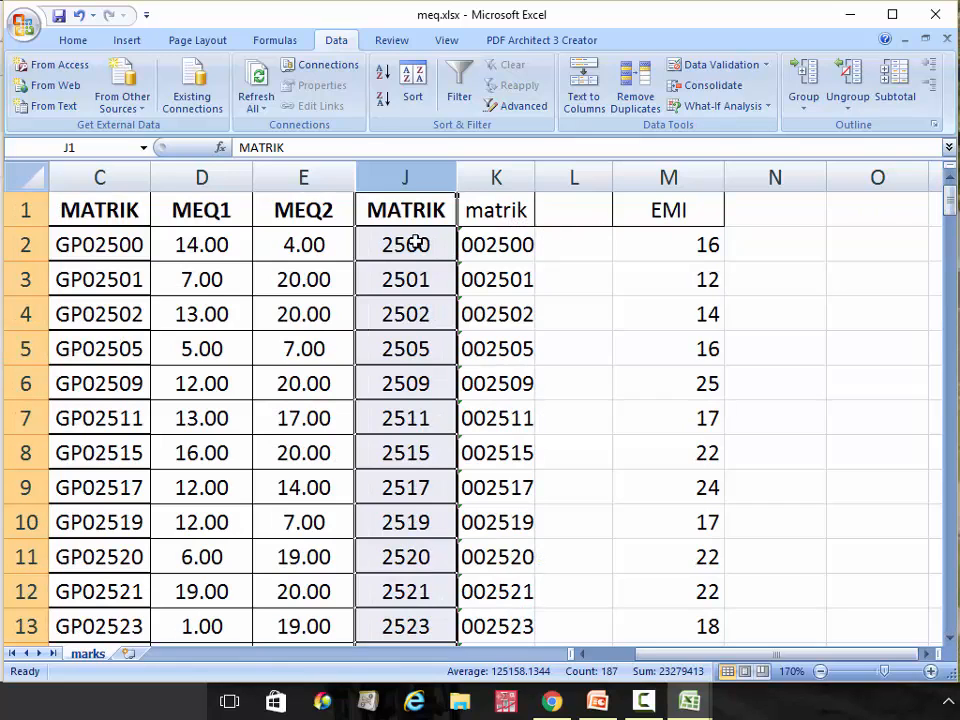
Enter =J2-K2 in L2 and fill it down to row 187, all returning 0
click(569, 249)
text(=)
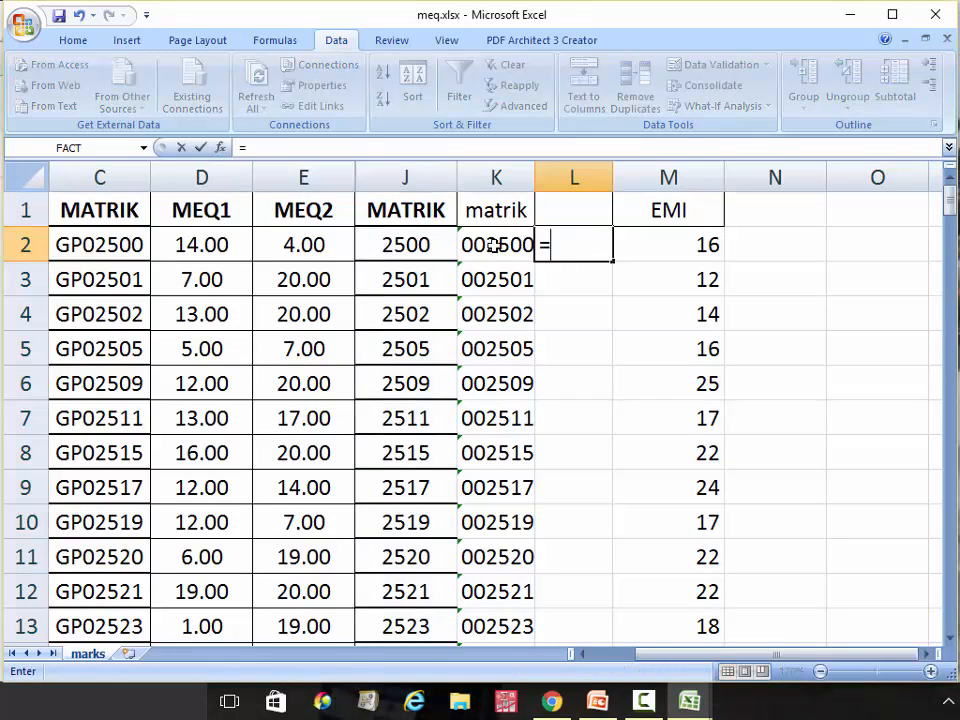
click(422, 243)
text(-)
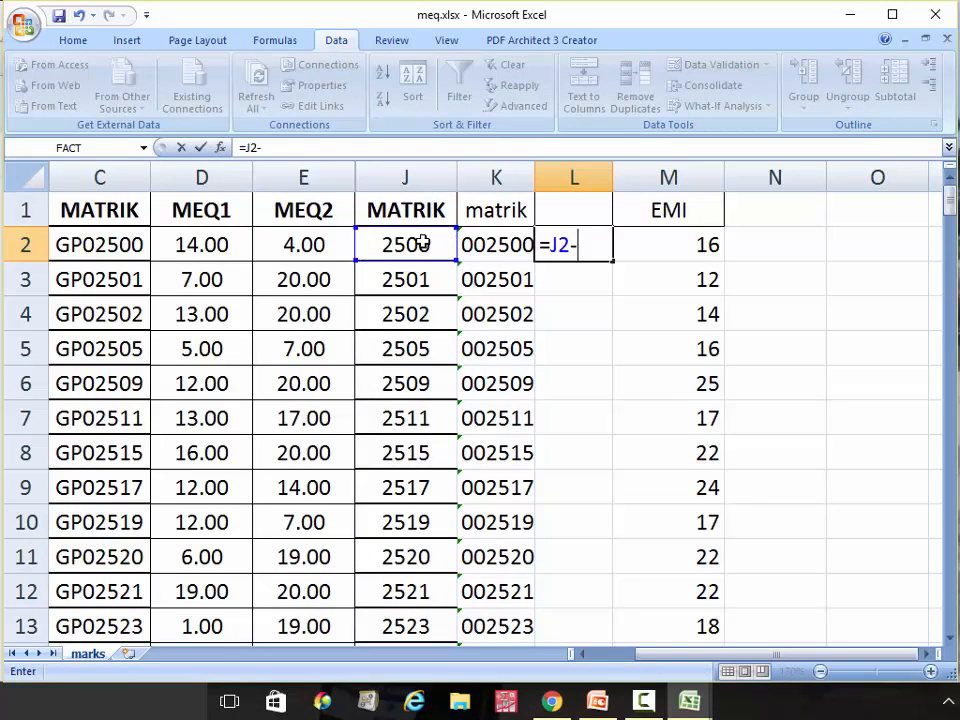
click(480, 245)
key(Return)
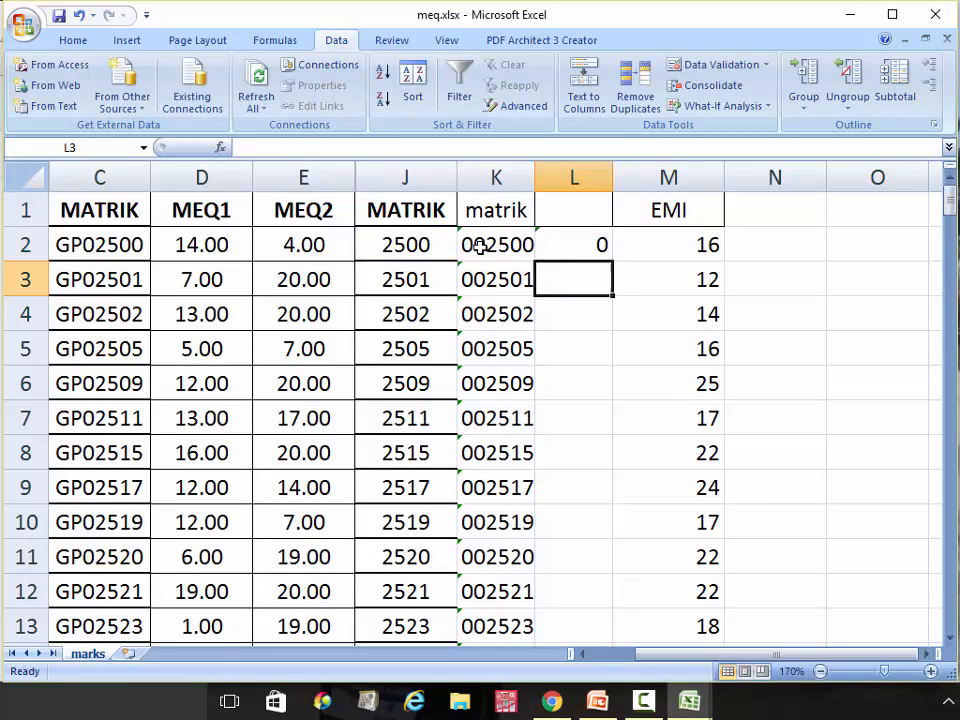
key(Up)
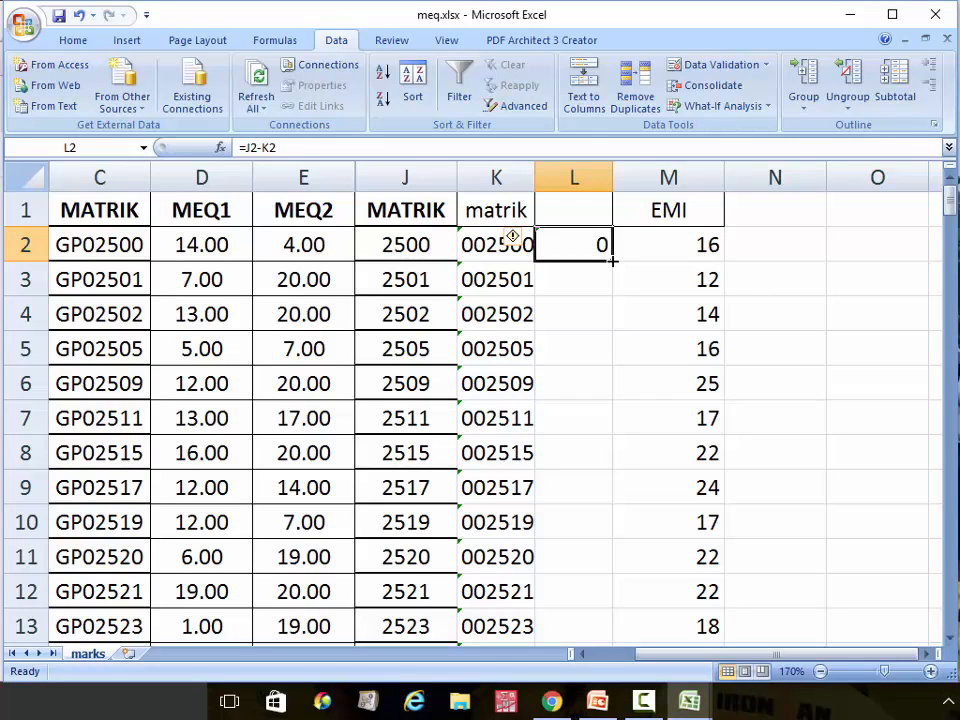
drag(613, 260, 579, 604)
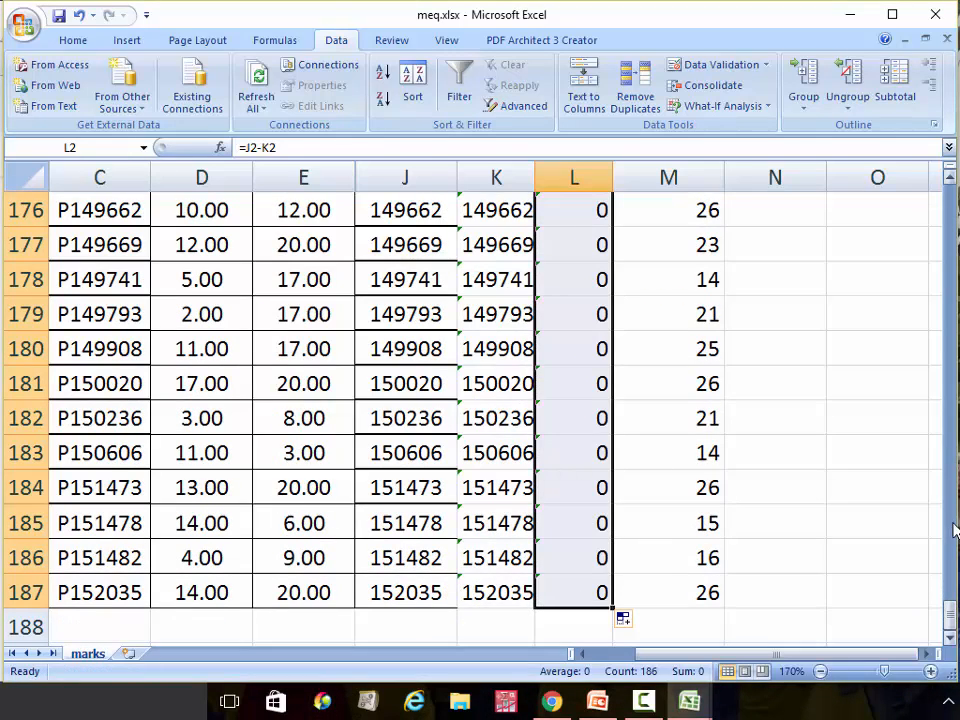
drag(951, 617, 890, 190)
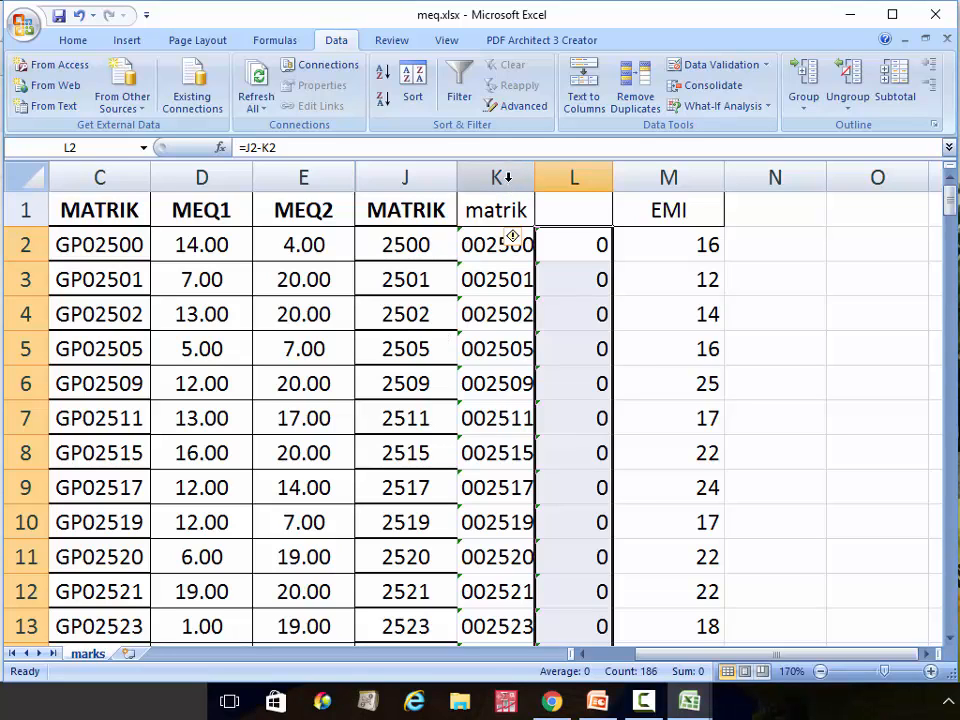
Delete columns K and L (matrik and check), leaving EMI marks in column K
drag(507, 177, 561, 177)
right_click(560, 177)
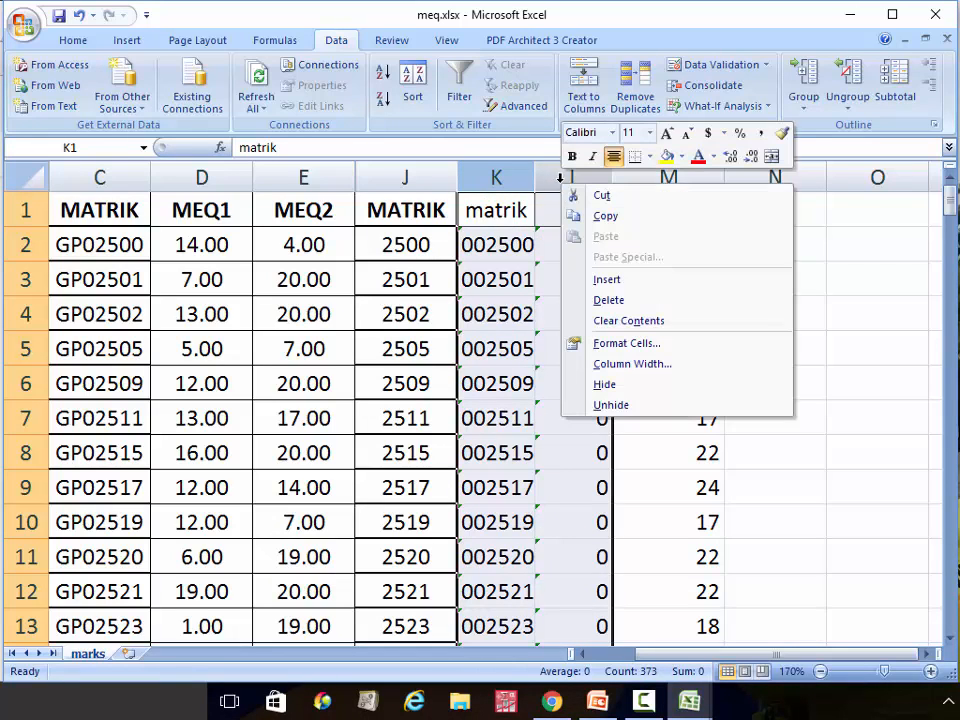
click(605, 300)
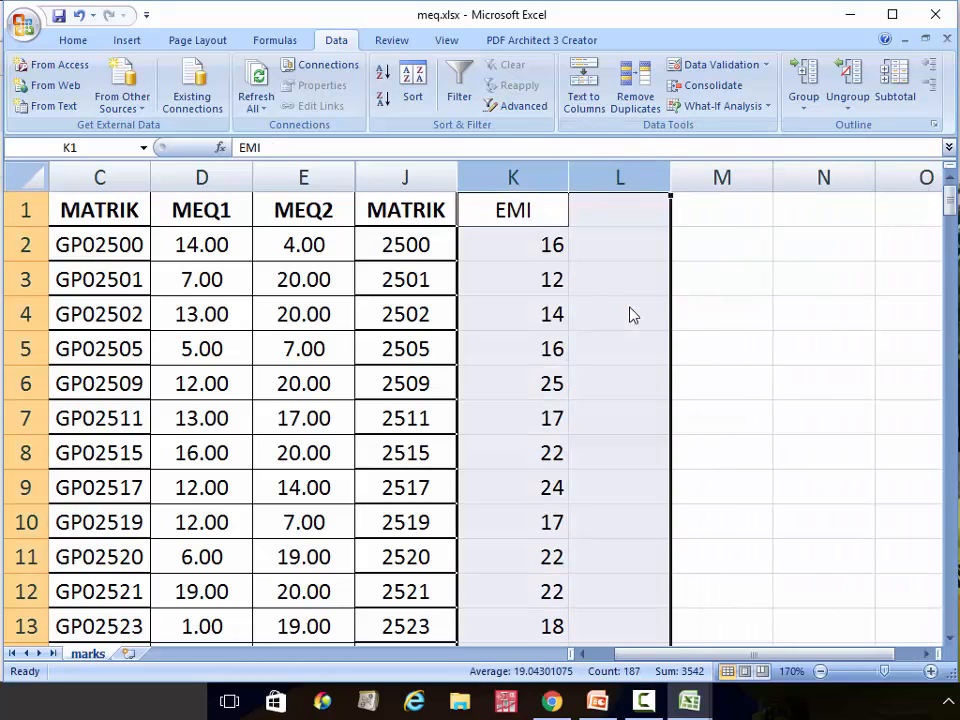
click(626, 240)
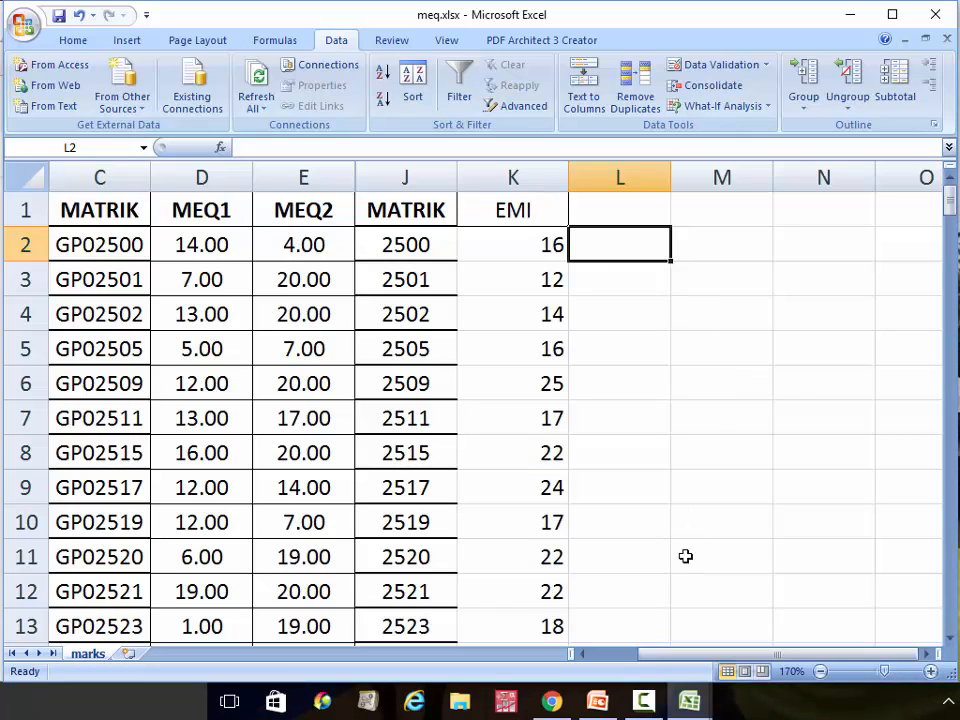
click(690, 702)
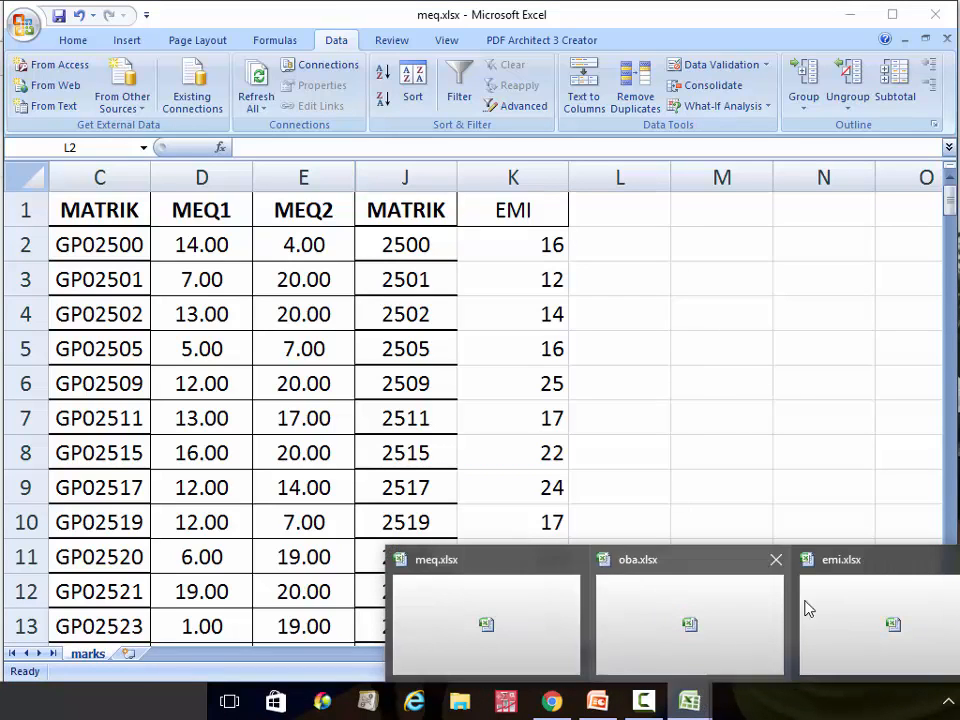
Close emi.xlsx without saving and switch to oba.xlsx
click(936, 559)
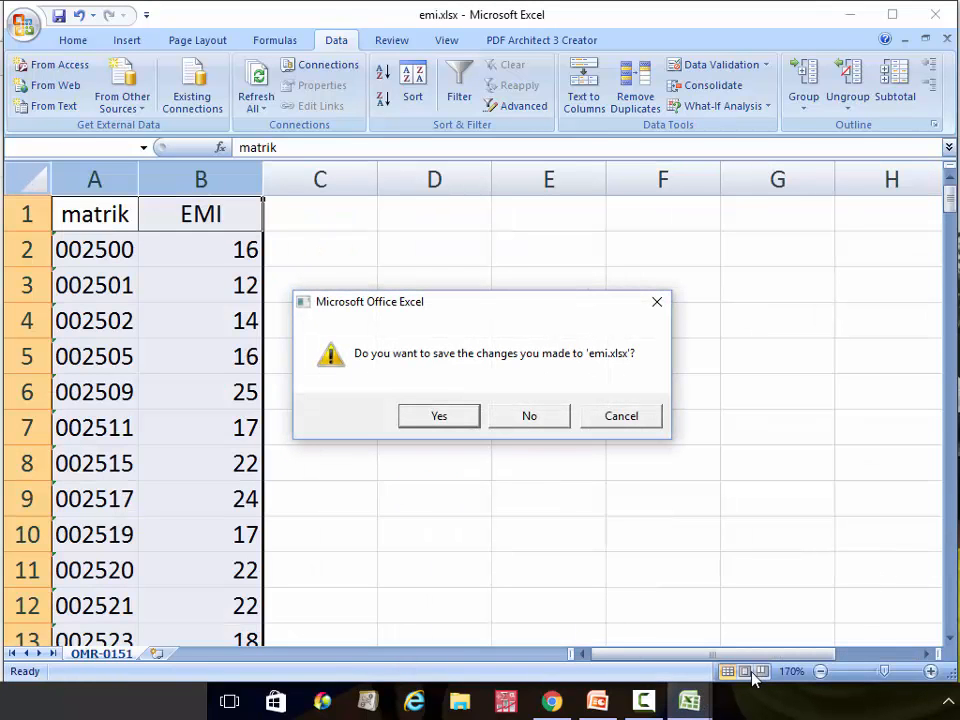
click(549, 417)
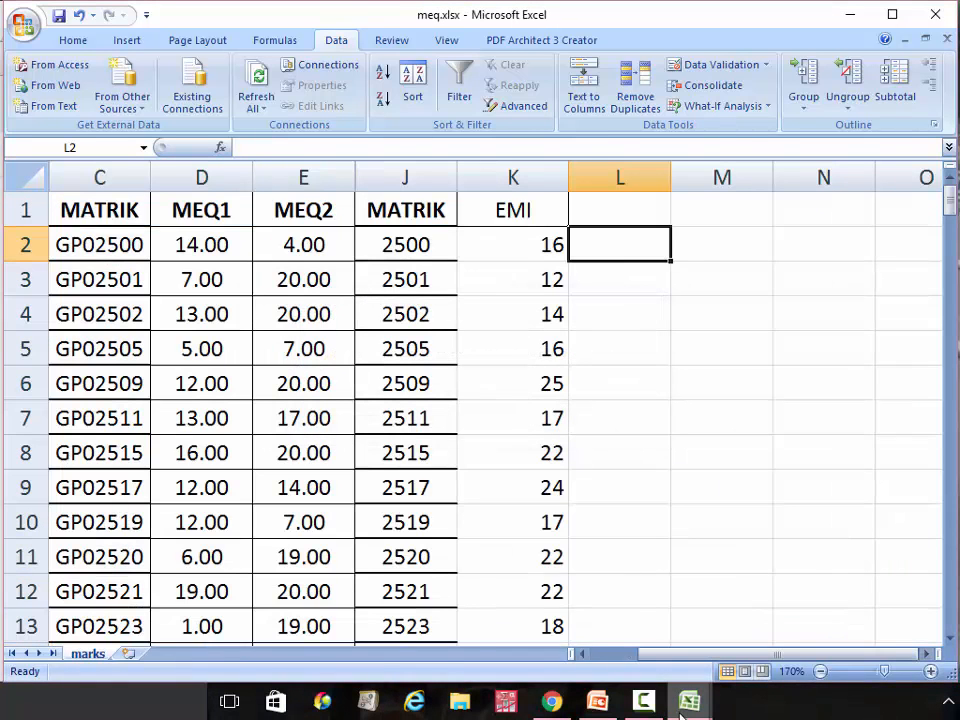
mouse_move(683, 716)
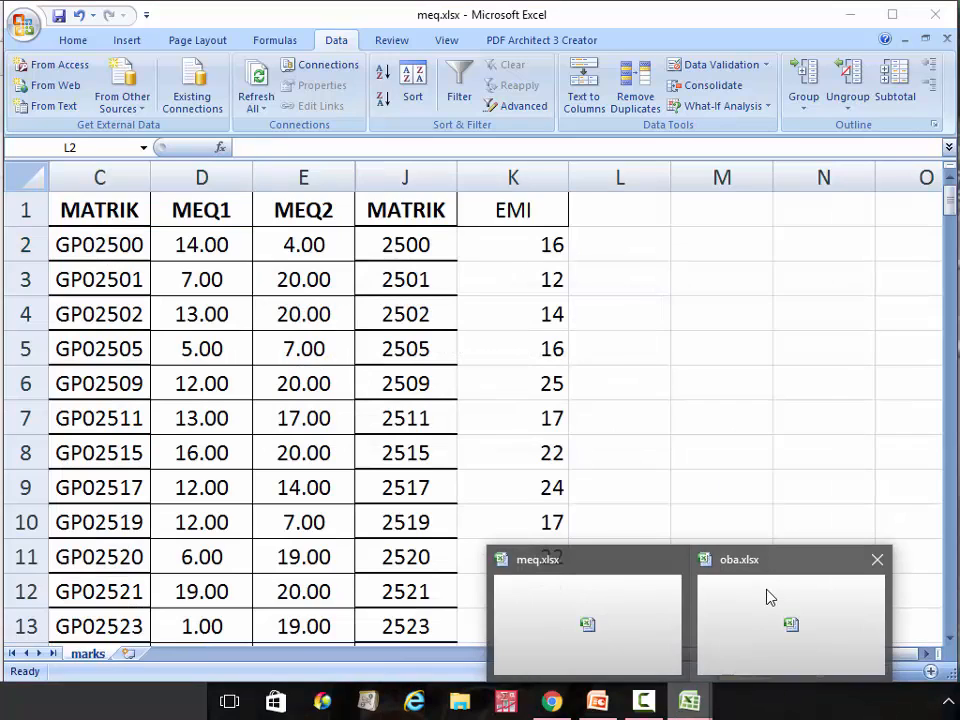
click(767, 597)
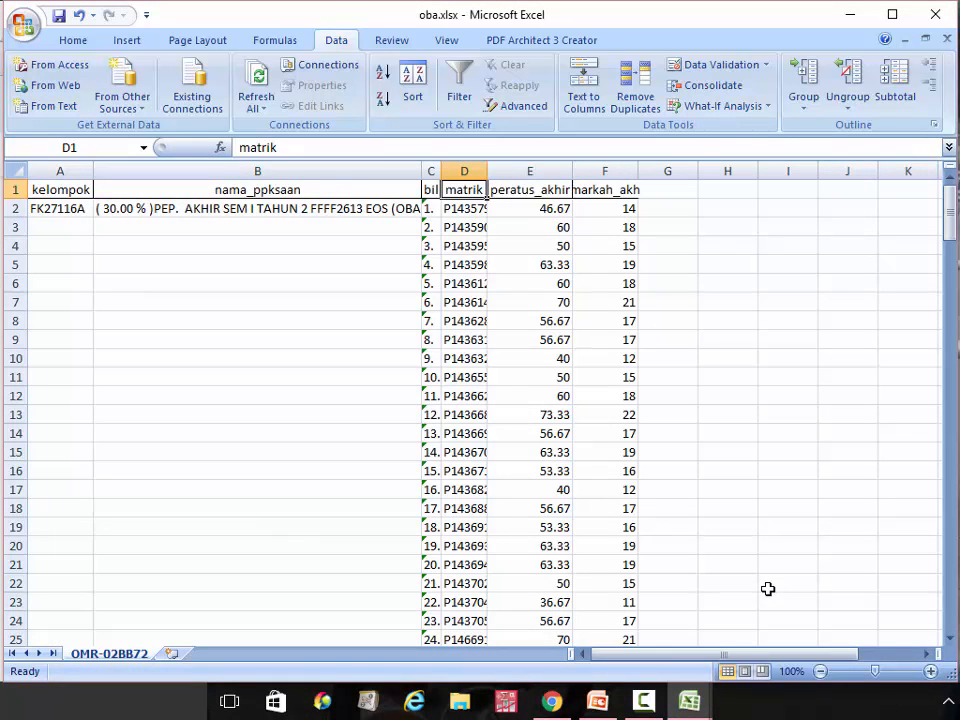
Clear columns A to C (kelompok, nama_ppksaan, bil) and delete the peratus_akhir column
click(931, 671)
click(931, 671)
click(931, 671)
click(931, 671)
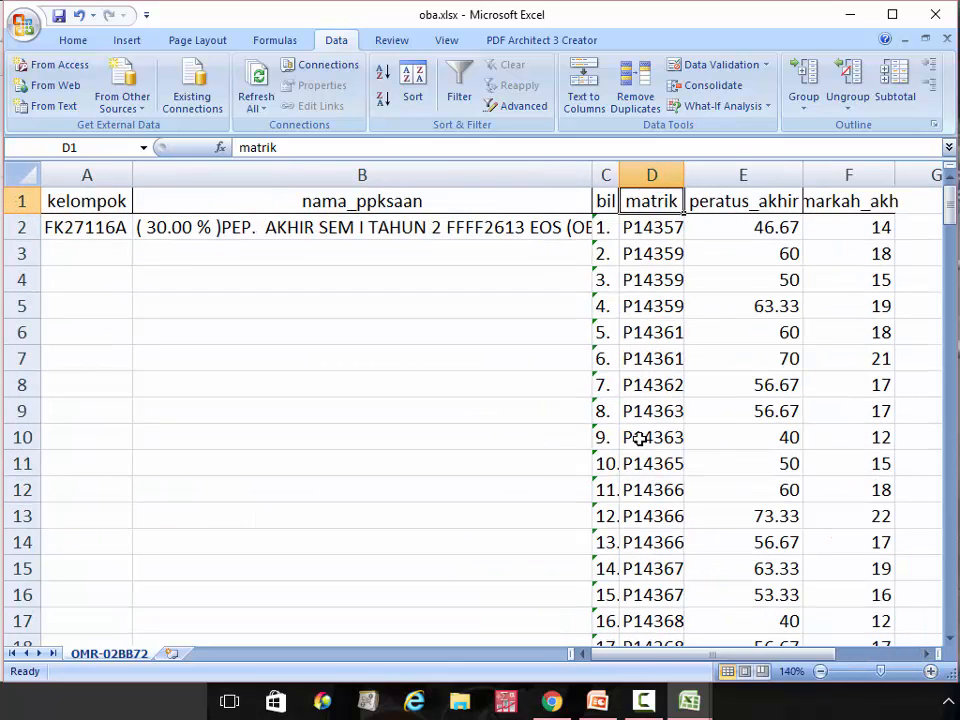
drag(88, 175, 410, 187)
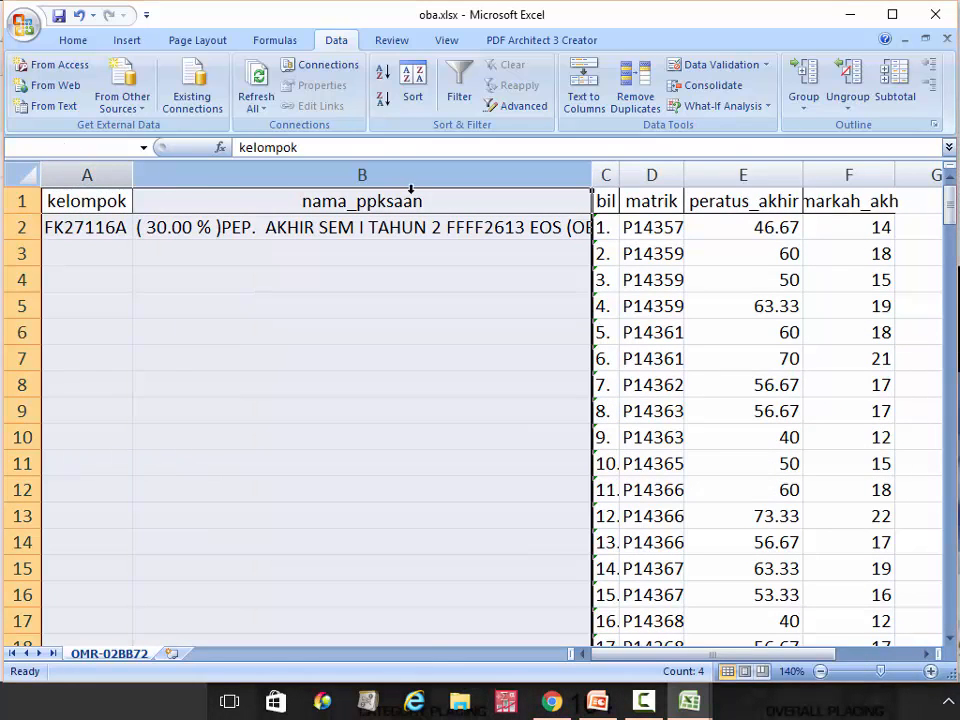
drag(593, 175, 604, 175)
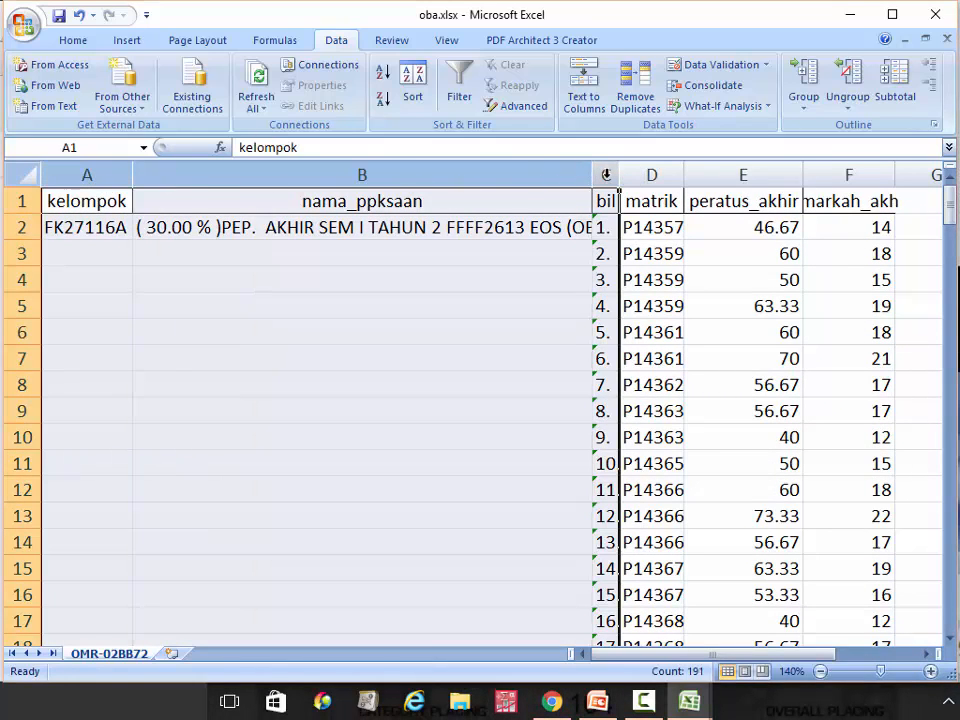
key(Delete)
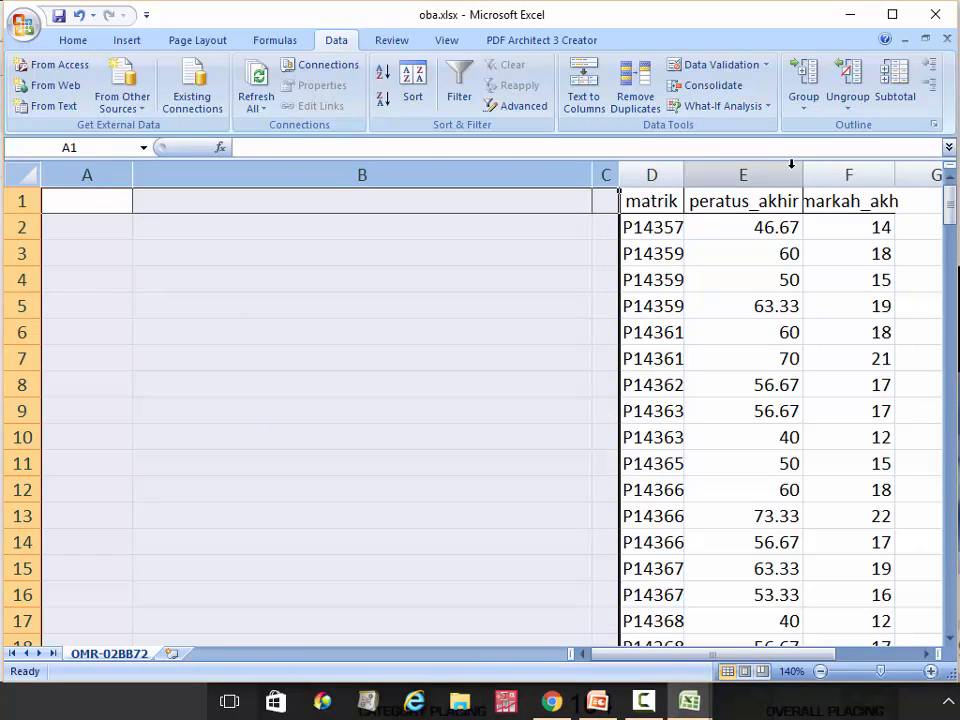
click(767, 170)
right_click(768, 172)
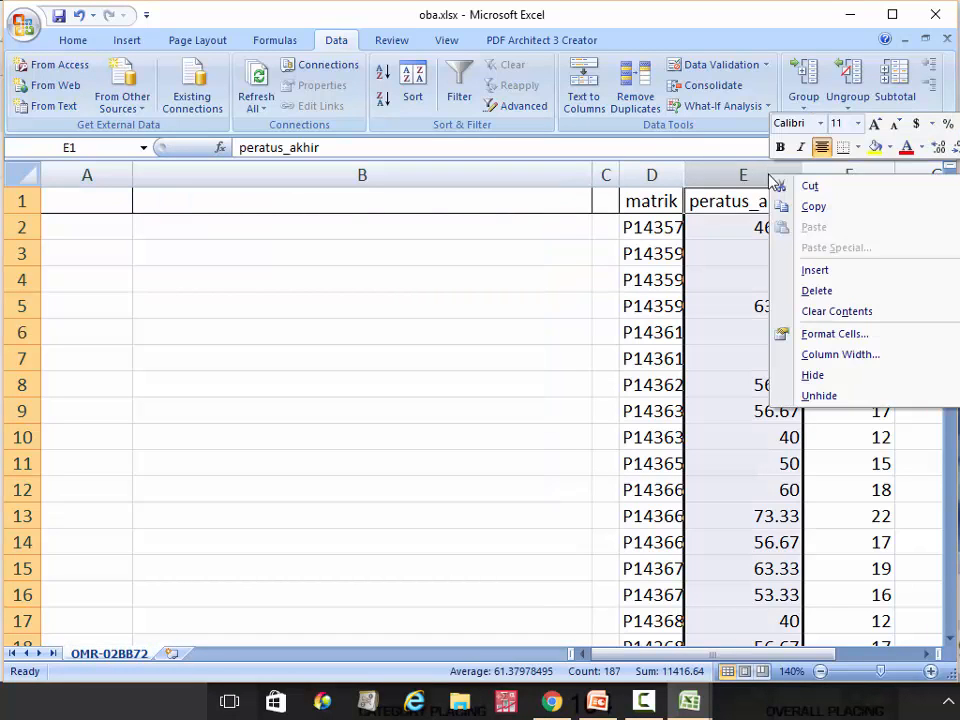
click(800, 290)
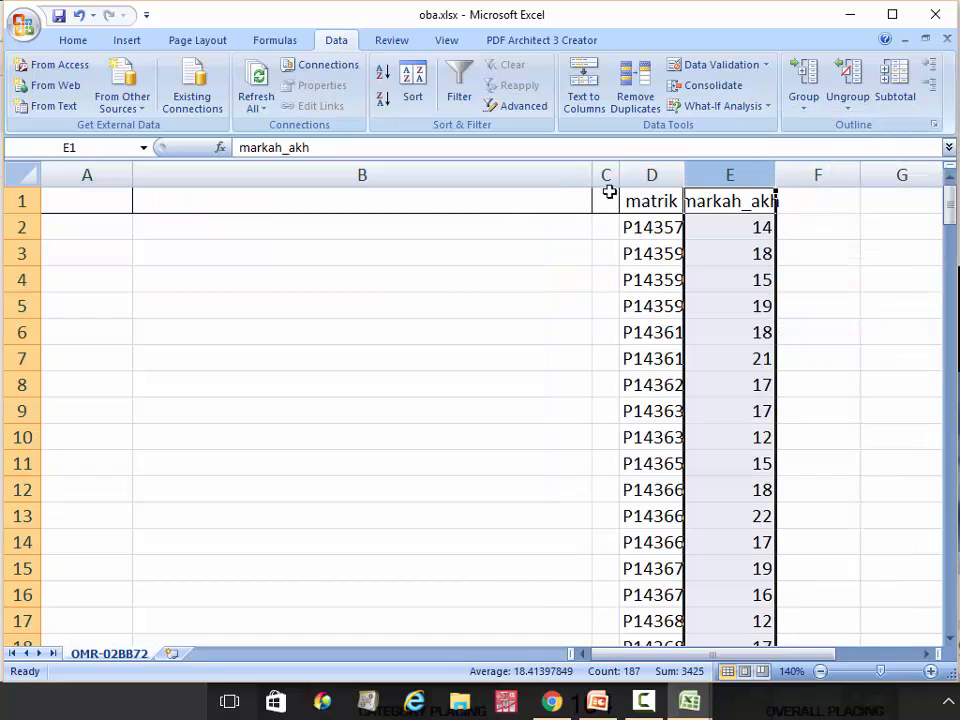
Delete the empty columns A to C, rename the markah_akh header to OBA, and widen column A
drag(606, 174, 102, 157)
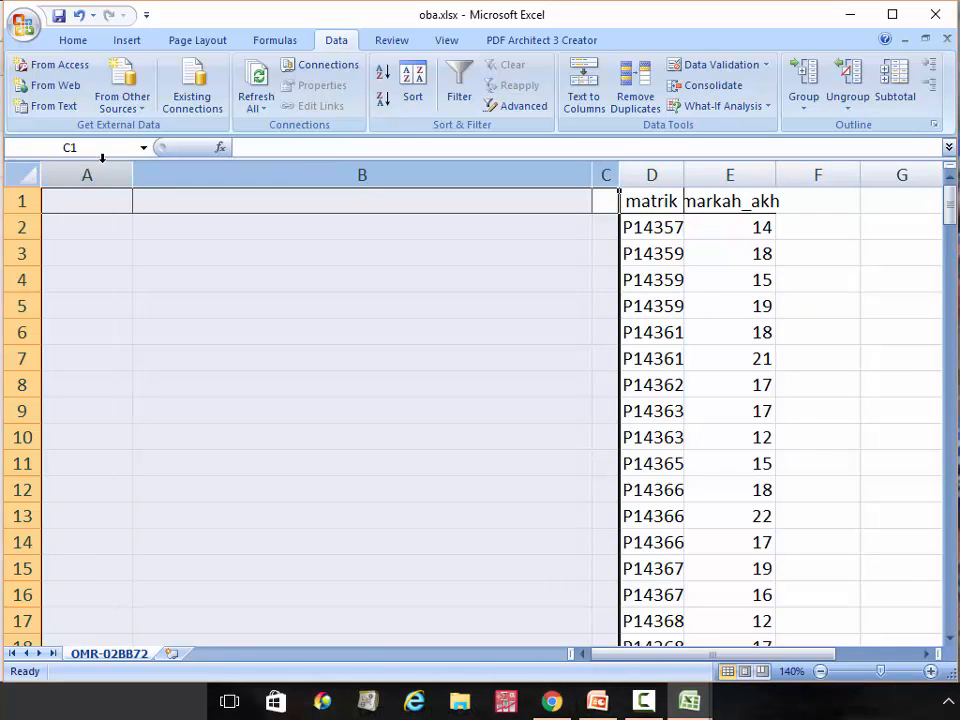
right_click(112, 175)
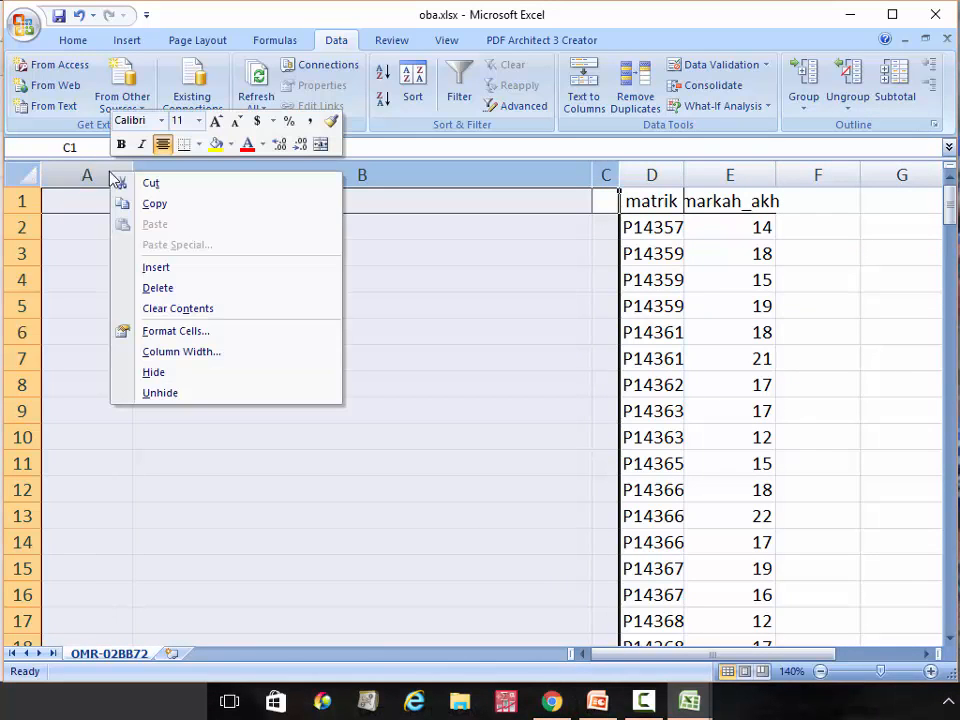
click(214, 287)
click(485, 295)
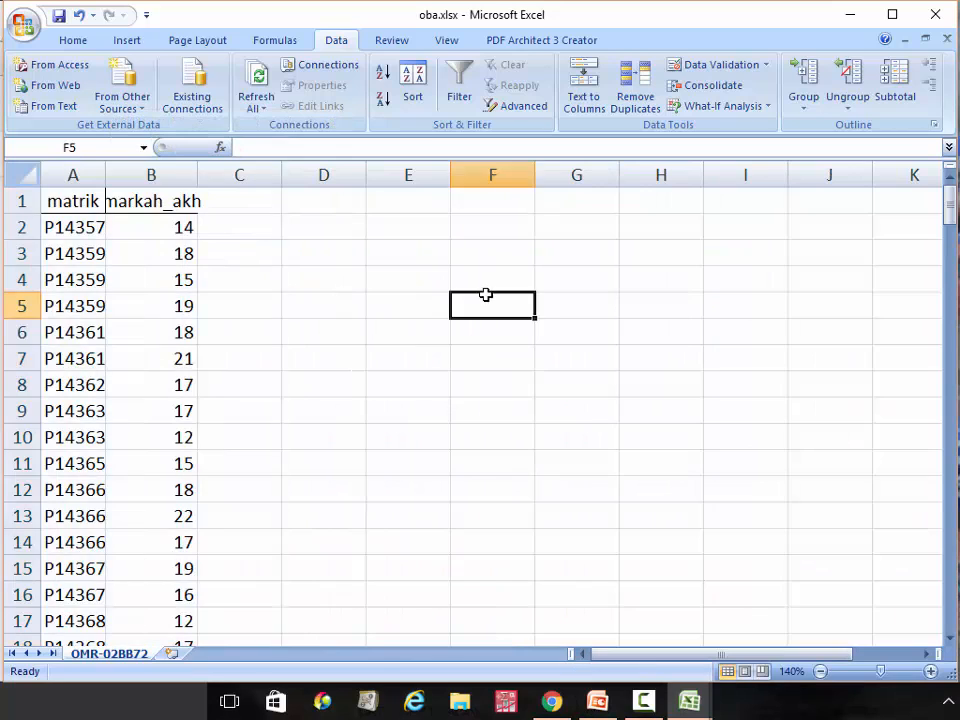
click(160, 197)
text(OBA)
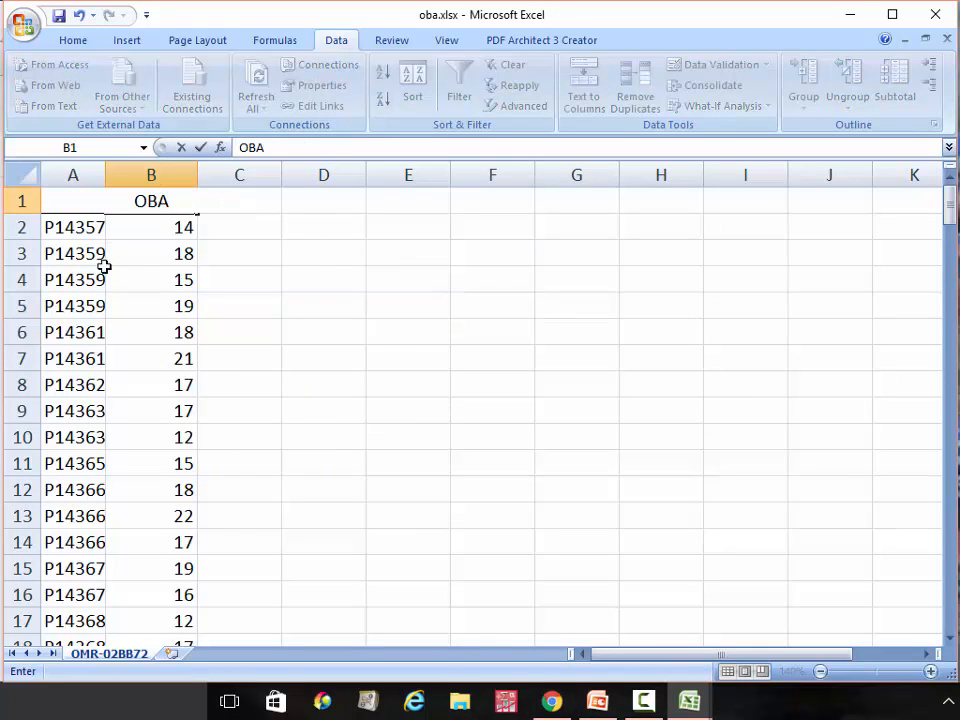
click(324, 257)
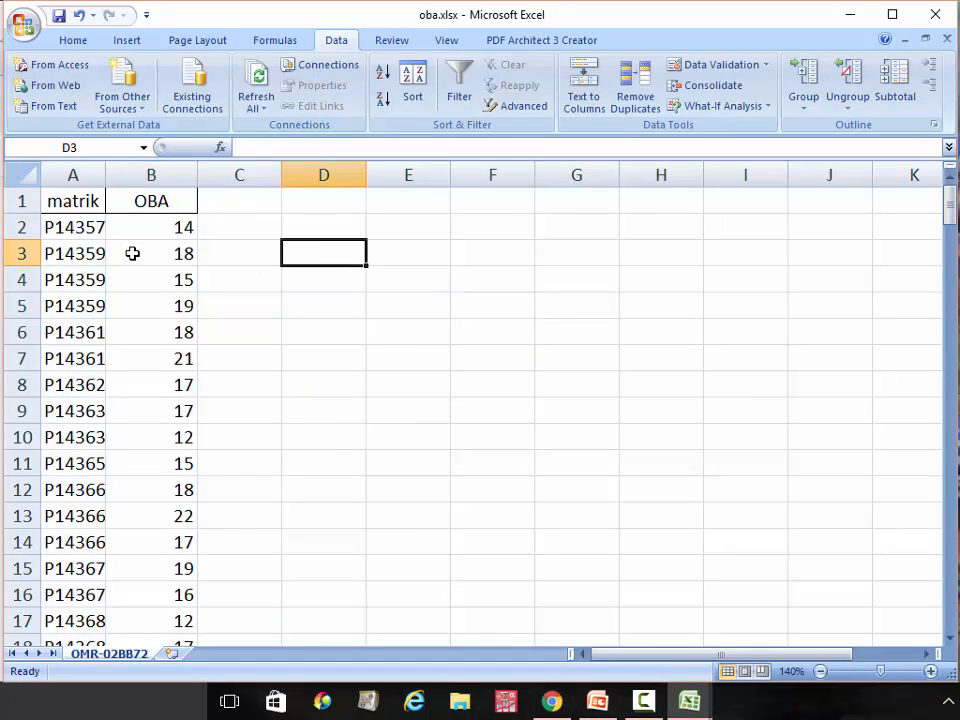
drag(106, 178, 127, 183)
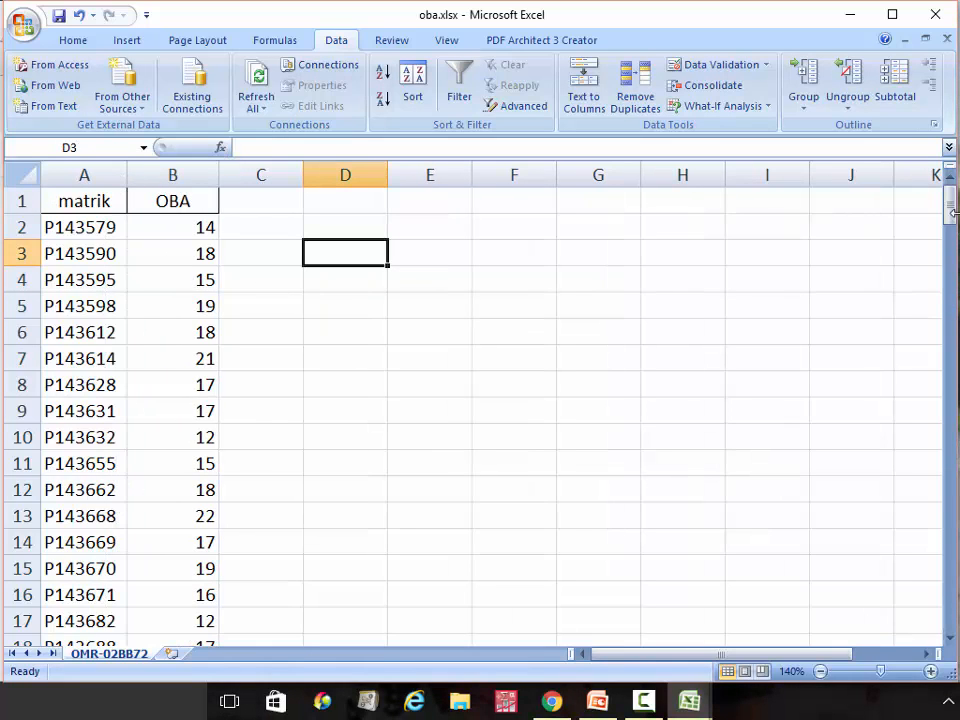
drag(950, 210, 935, 180)
Sort the whole sheet by matrik A to Z with headers, undoing and redoing once
click(26, 174)
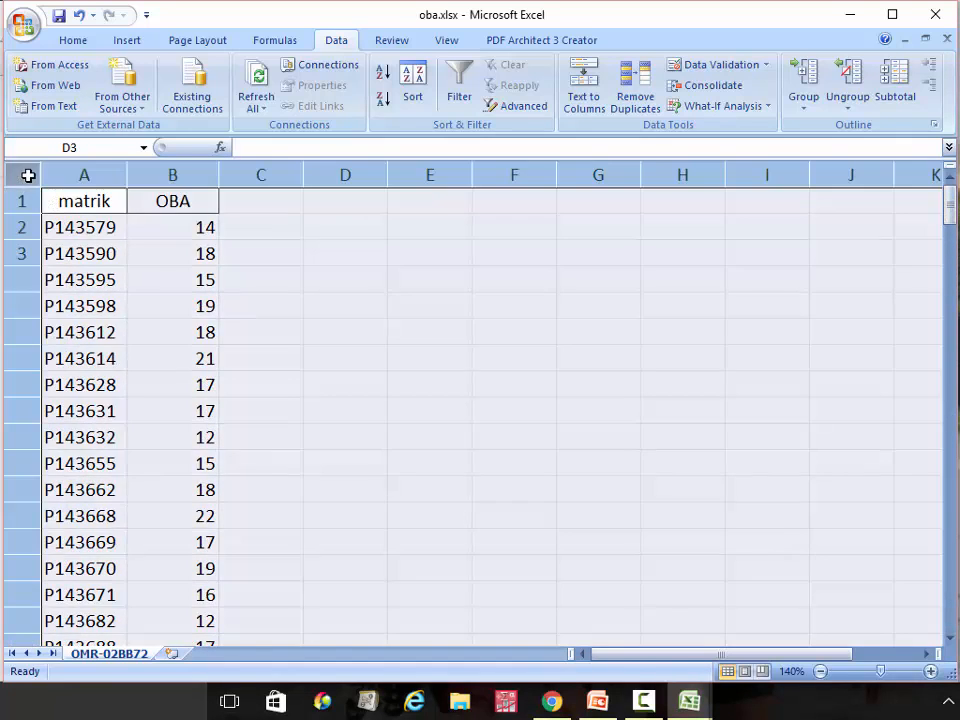
click(412, 78)
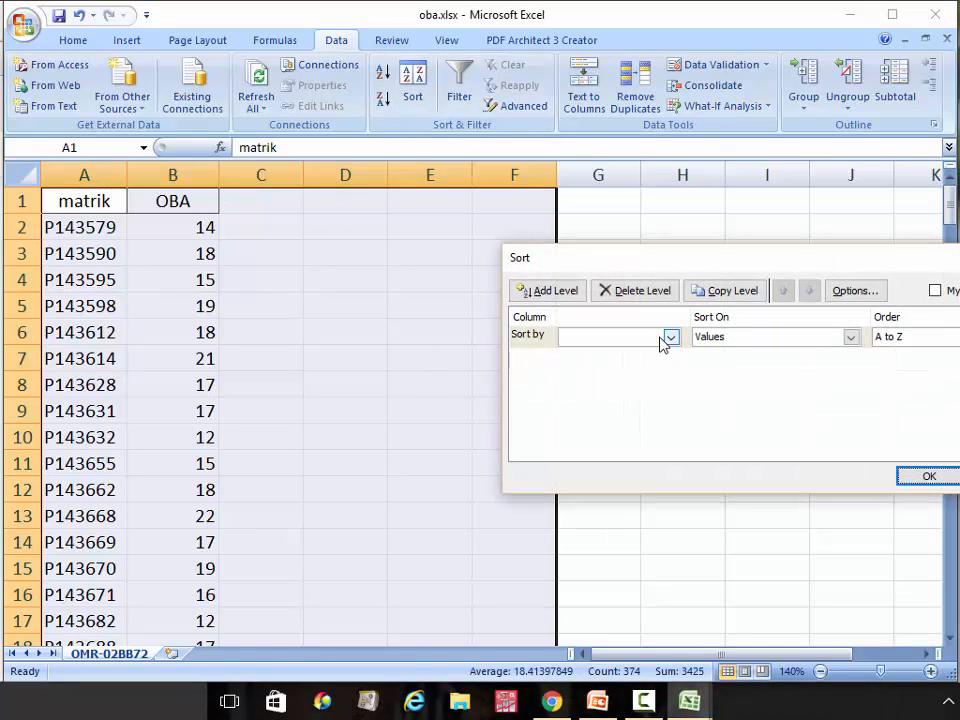
key(alt+h)
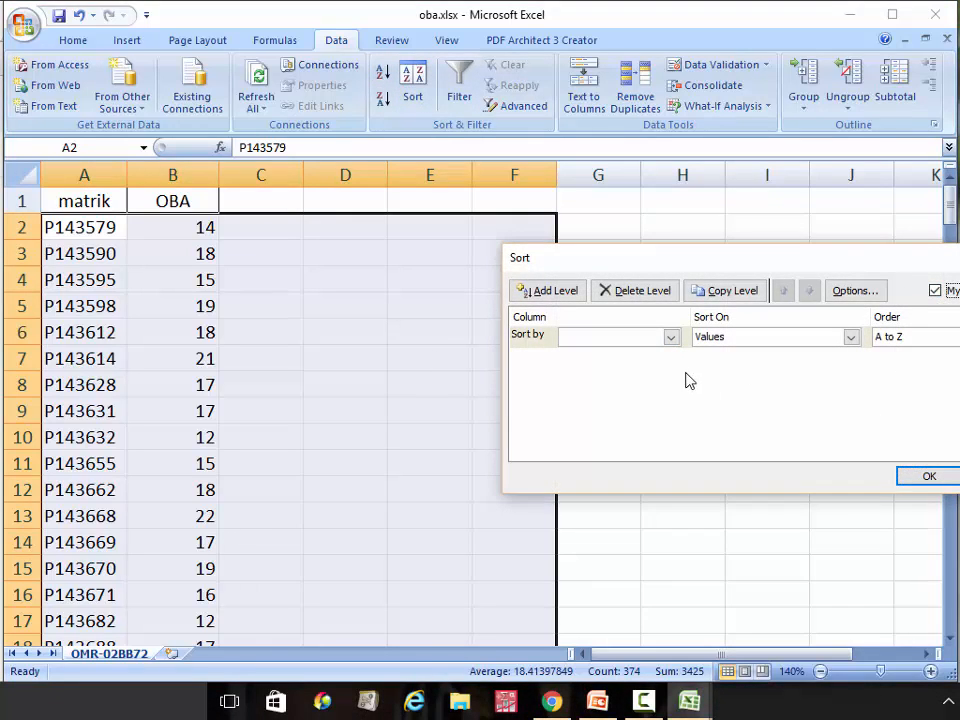
click(671, 337)
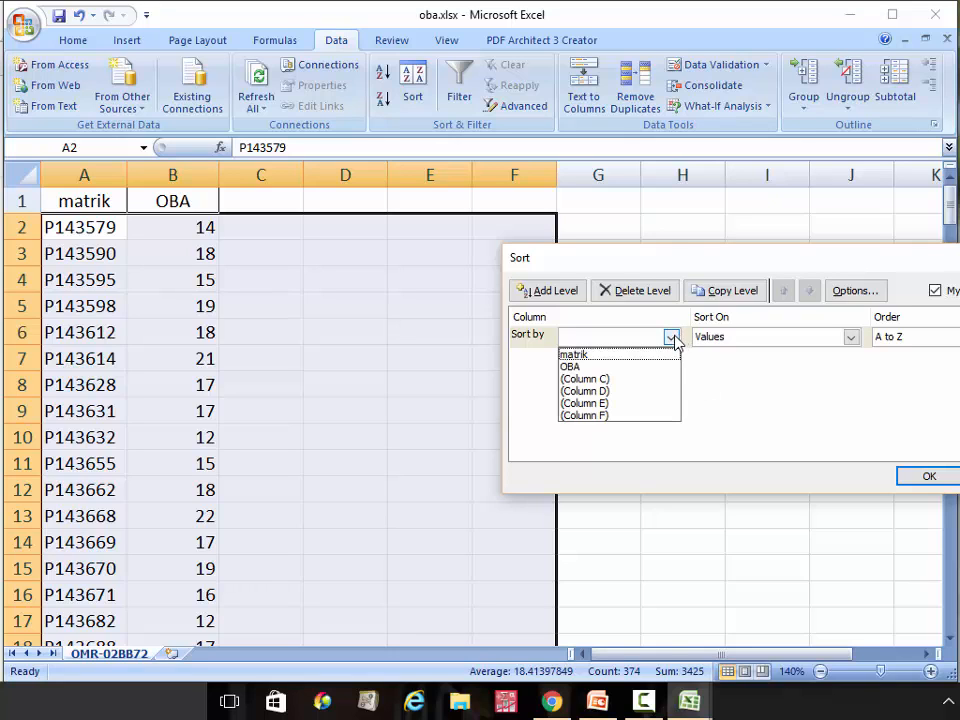
click(650, 352)
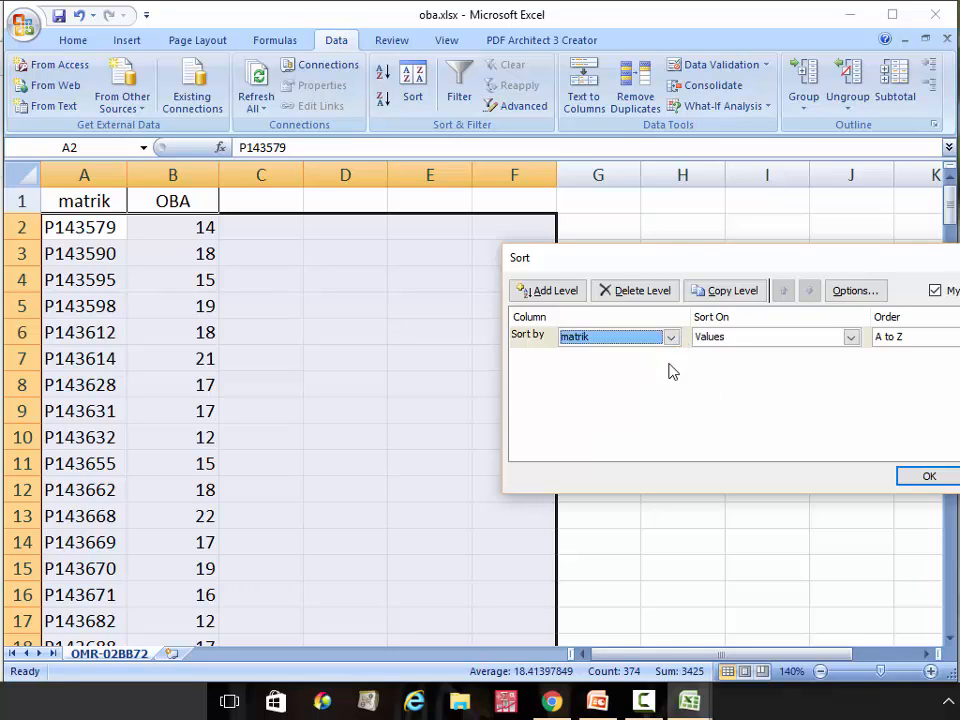
click(938, 476)
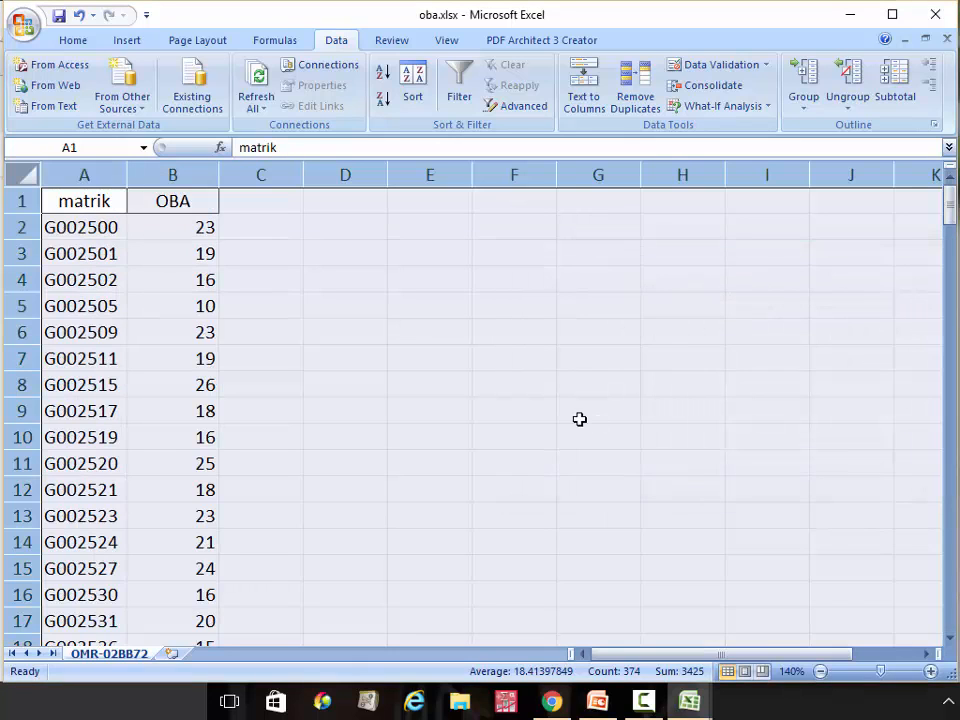
click(78, 15)
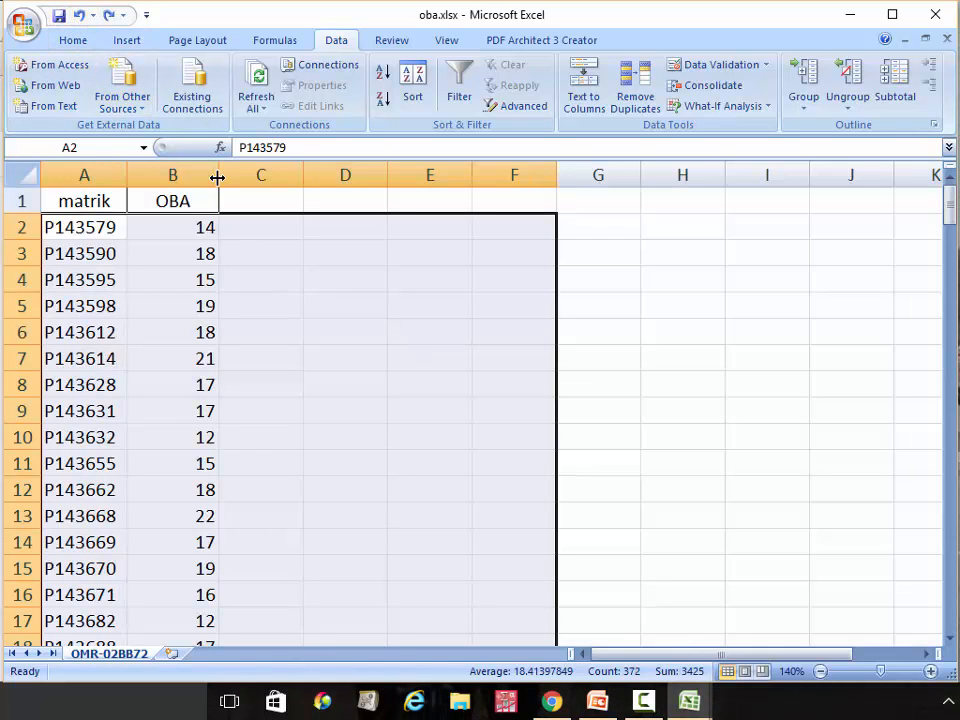
click(108, 15)
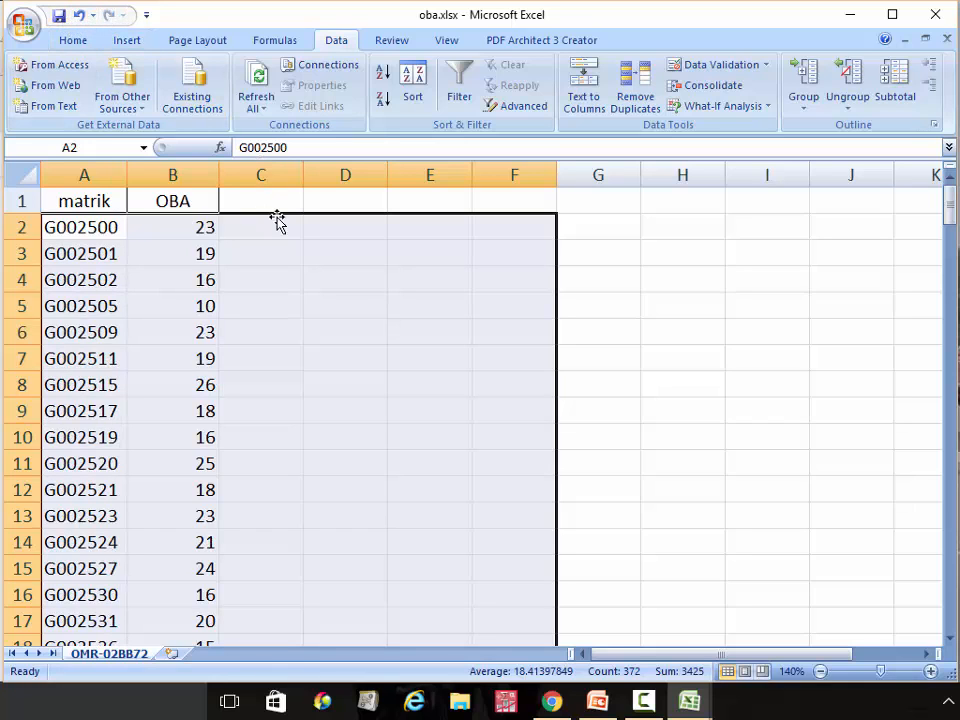
click(370, 284)
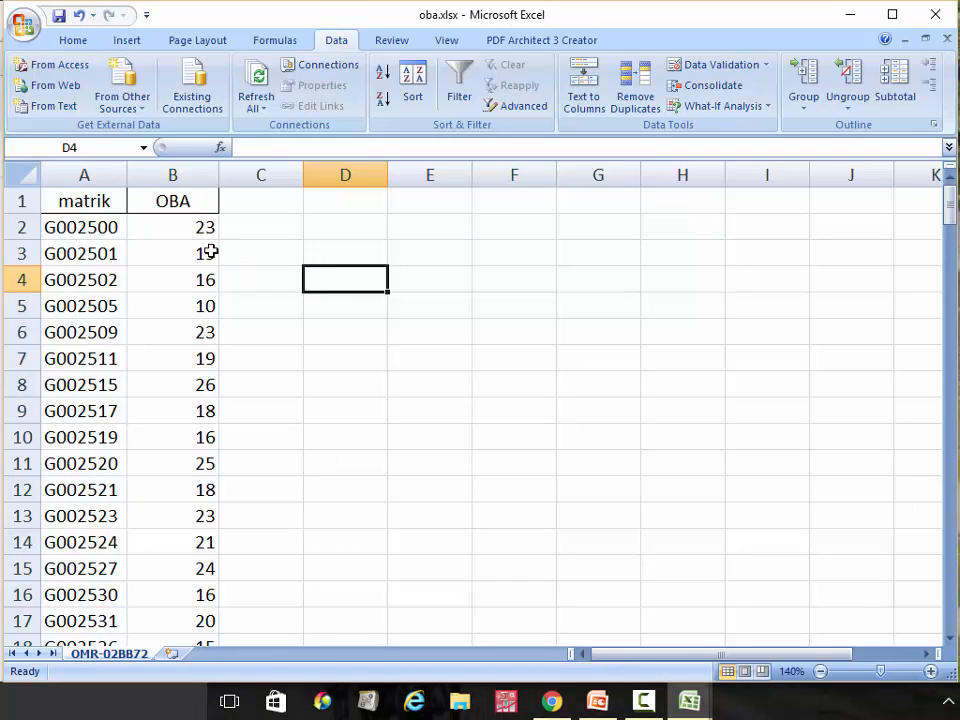
Select A1:B187 and copy the matrik and OBA list
drag(97, 201, 184, 216)
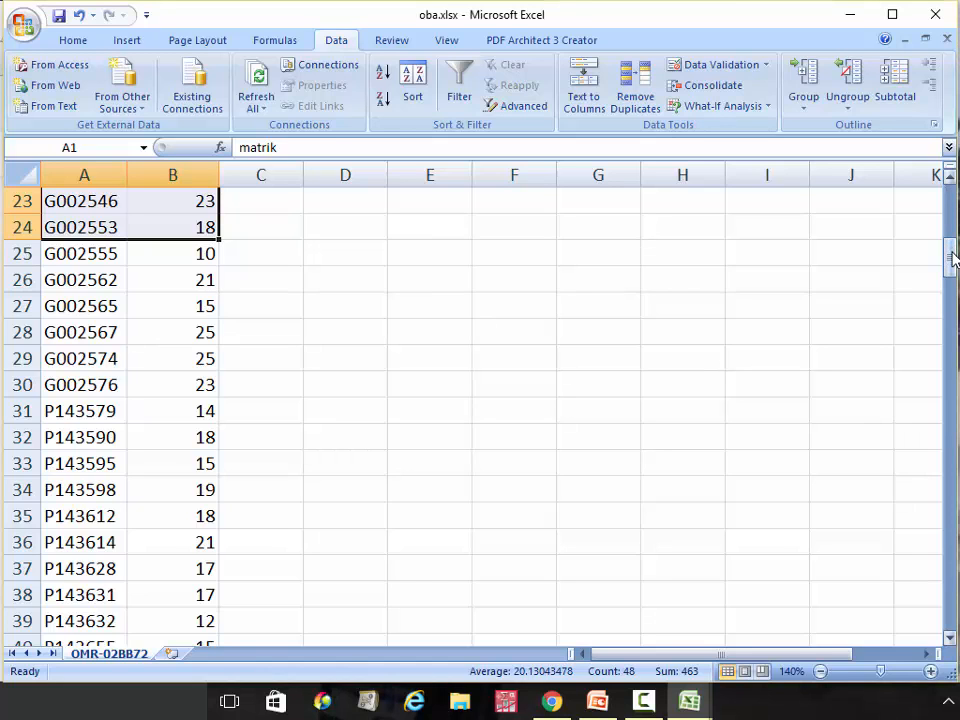
drag(952, 258, 955, 610)
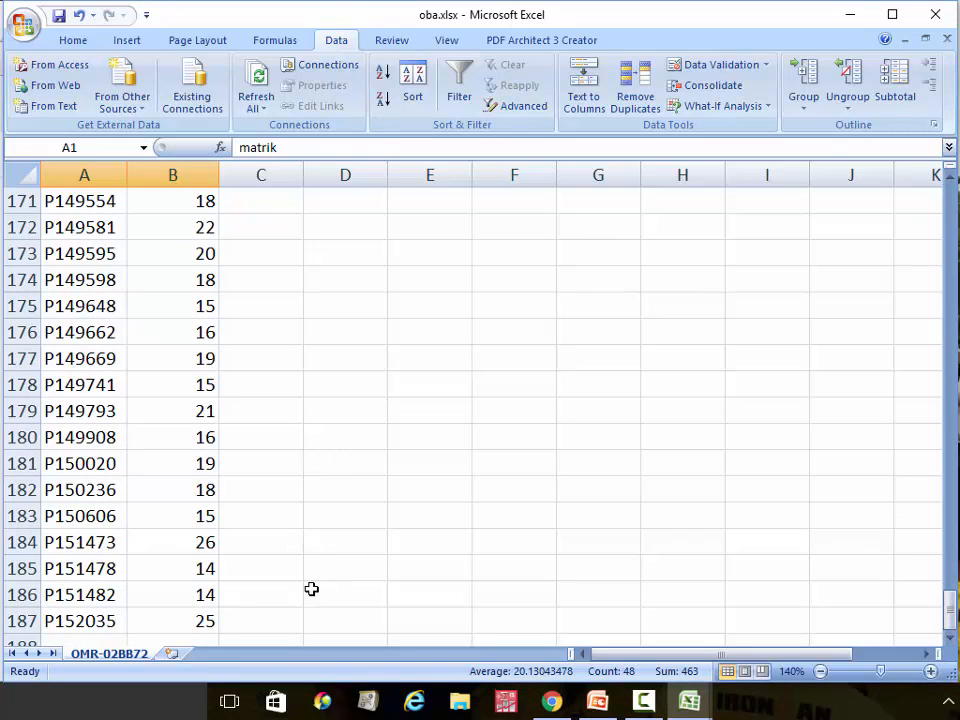
shift+click(195, 636)
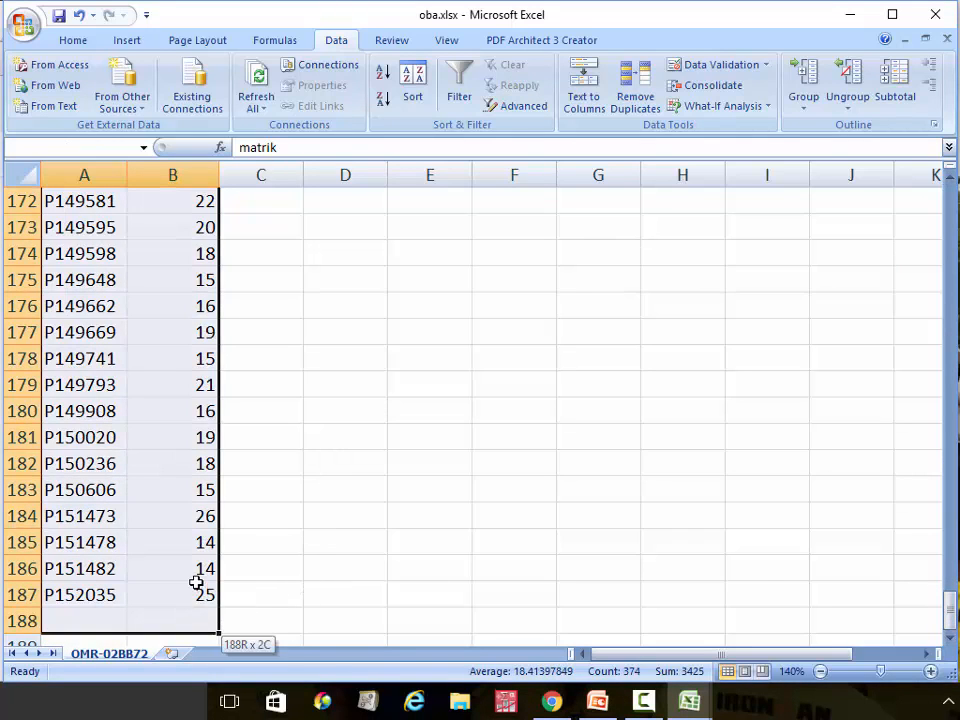
drag(200, 594, 200, 594)
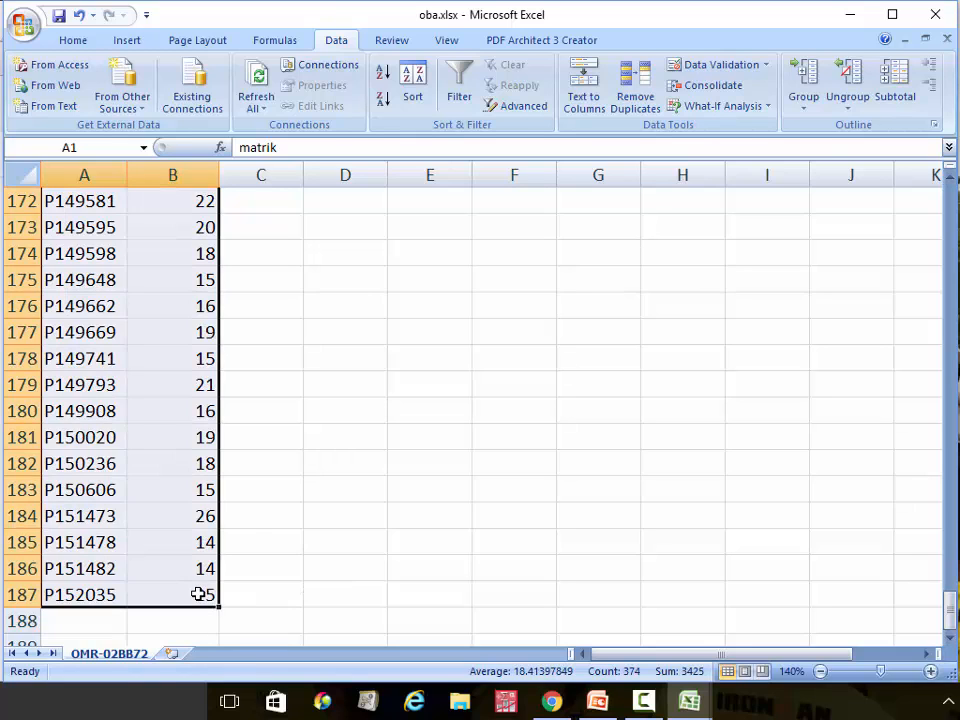
key(ctrl+c)
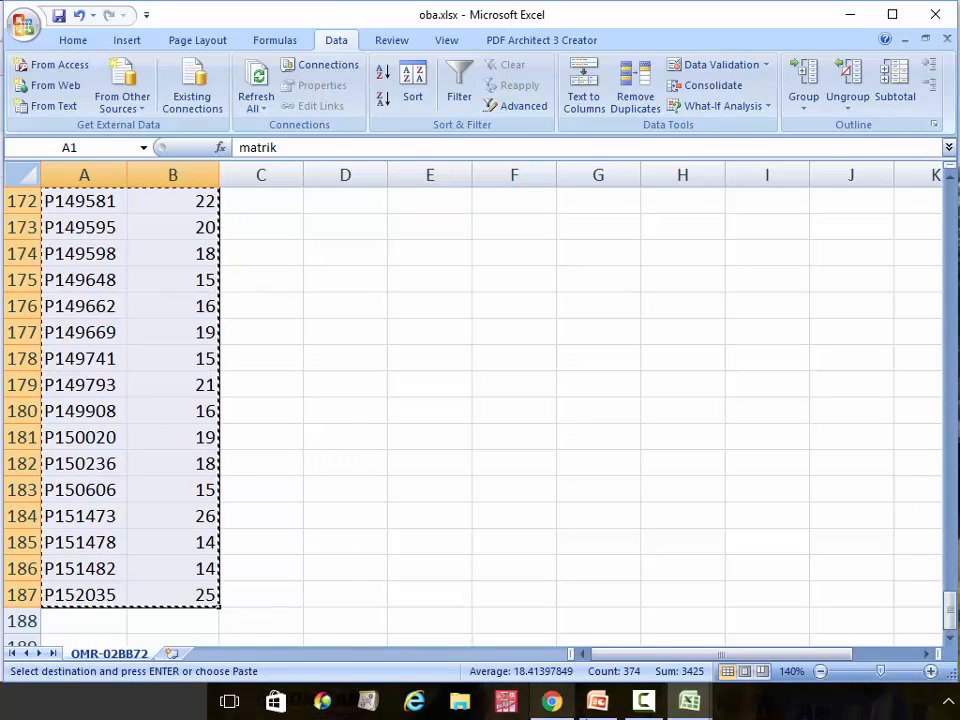
Paste the copied matrik and OBA list into cell L1 of meq.xlsx
click(688, 706)
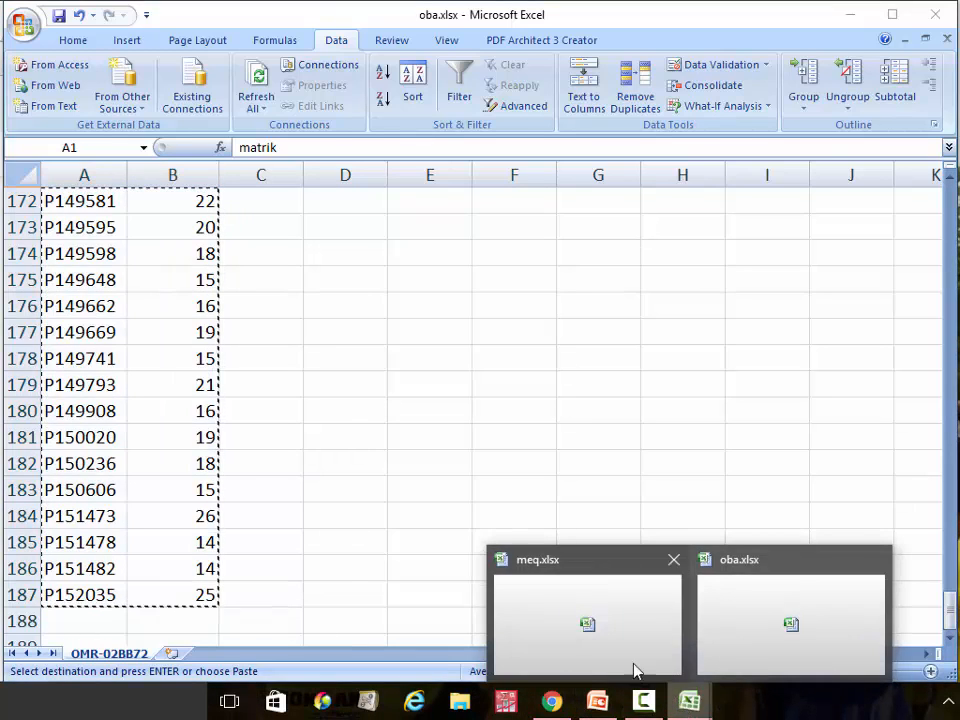
click(602, 645)
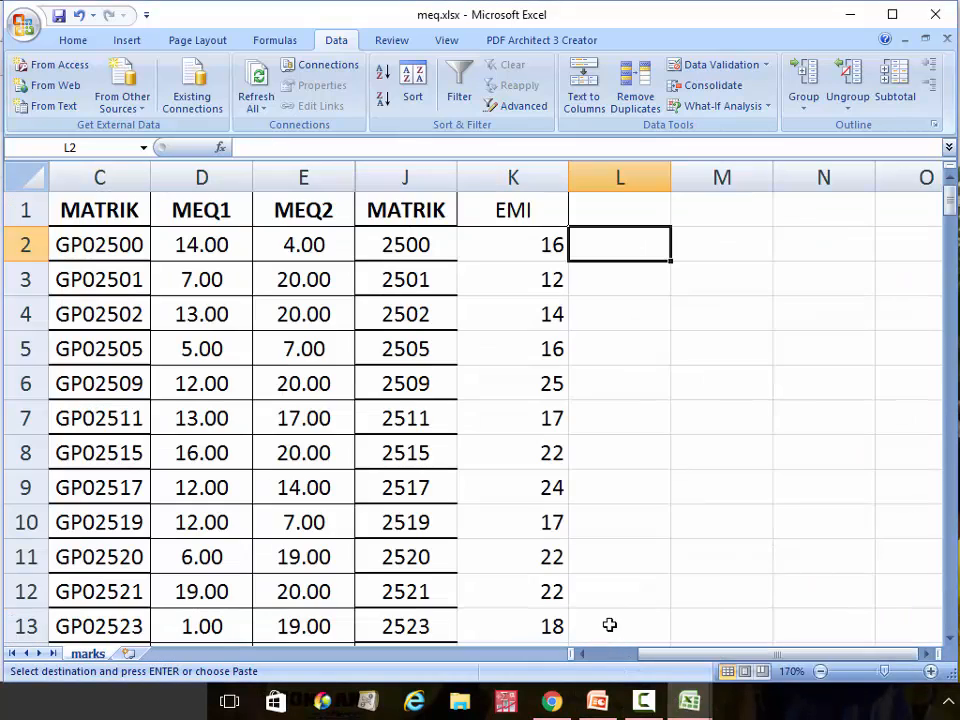
click(623, 218)
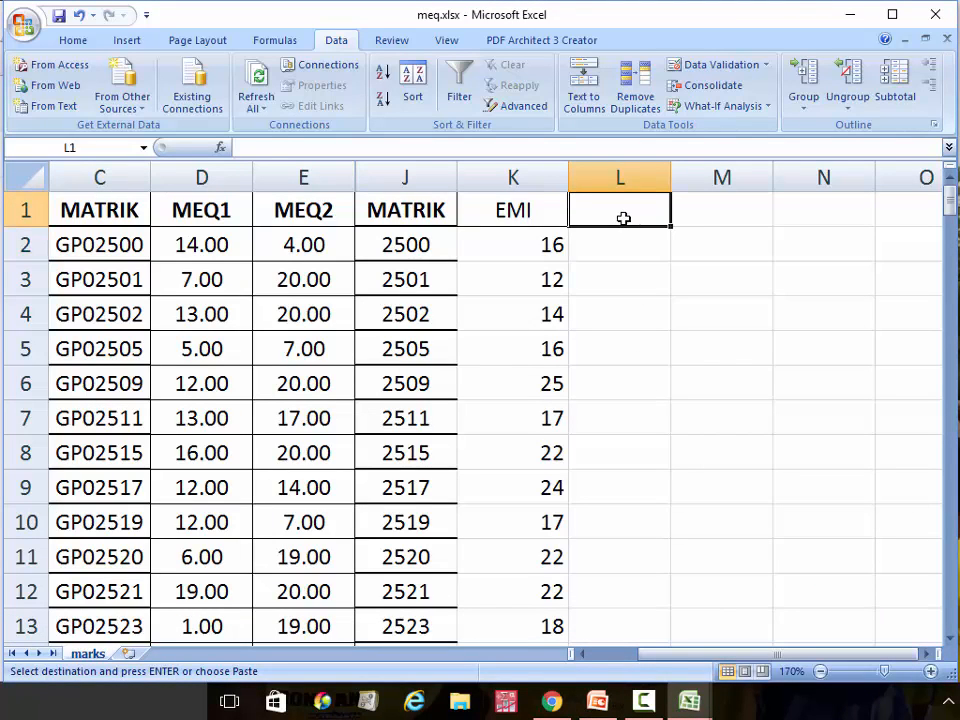
key(ctrl+v)
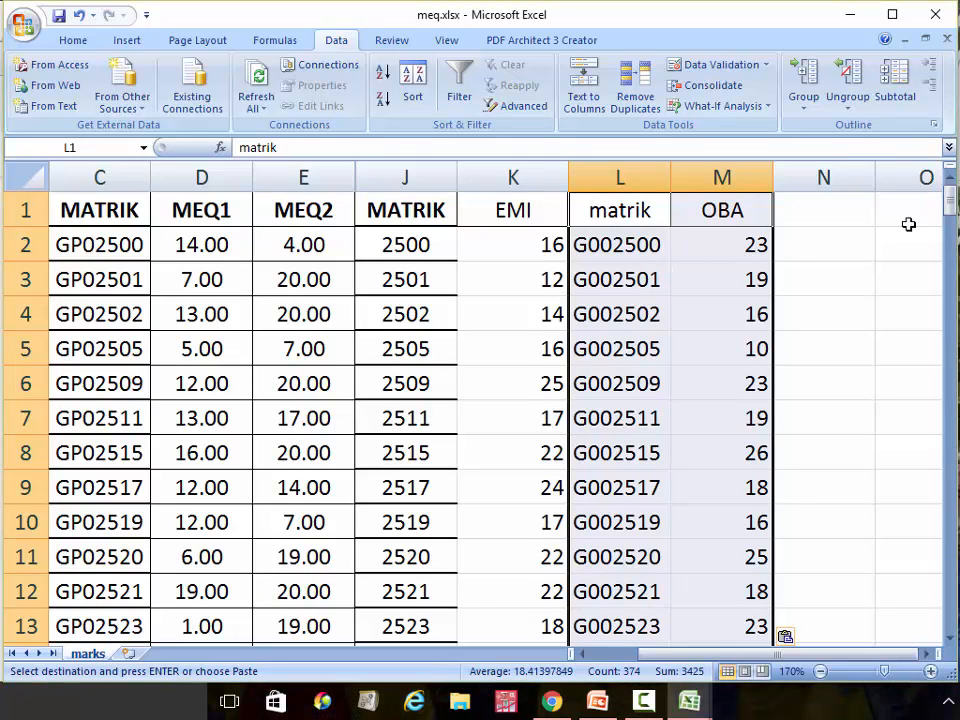
drag(950, 197, 928, 182)
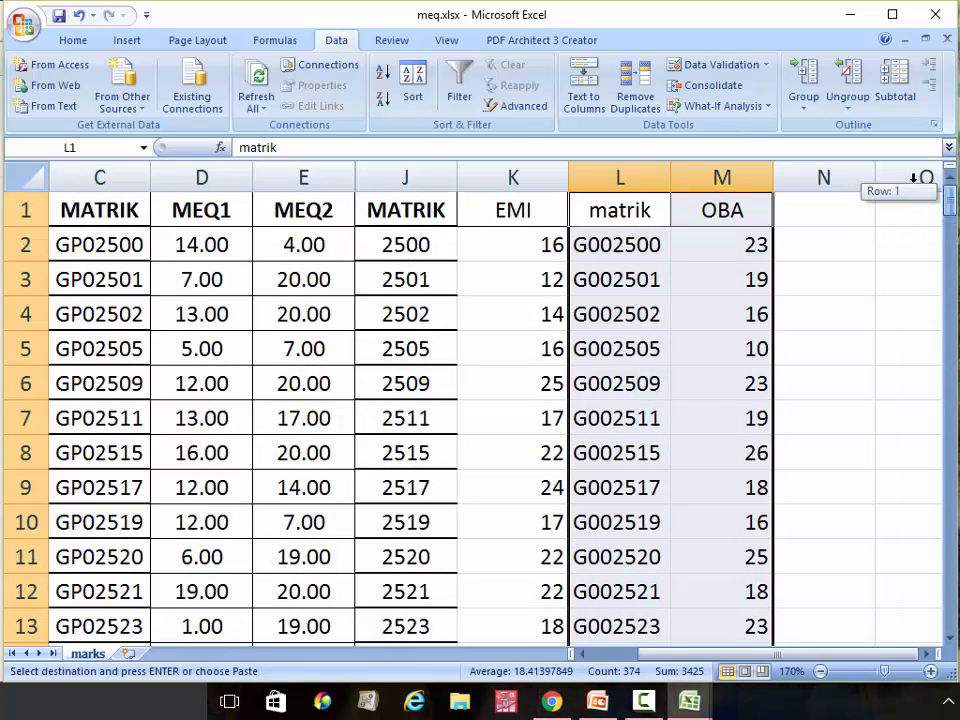
click(636, 165)
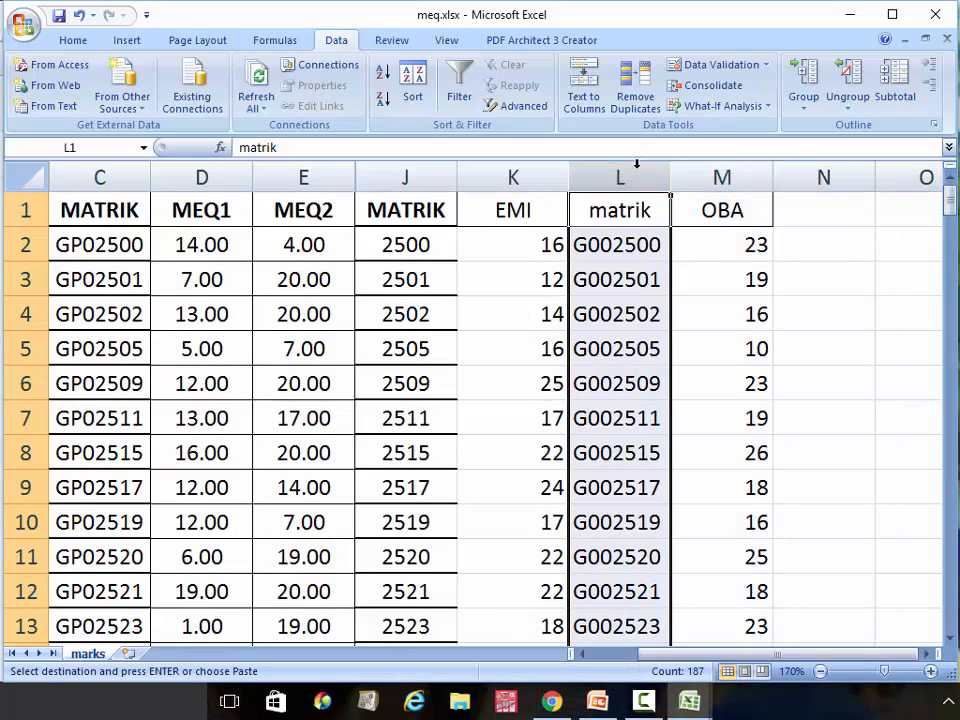
Replace all 'G' (29) and 'P' (157) in column L with nothing
key(ctrl+f)
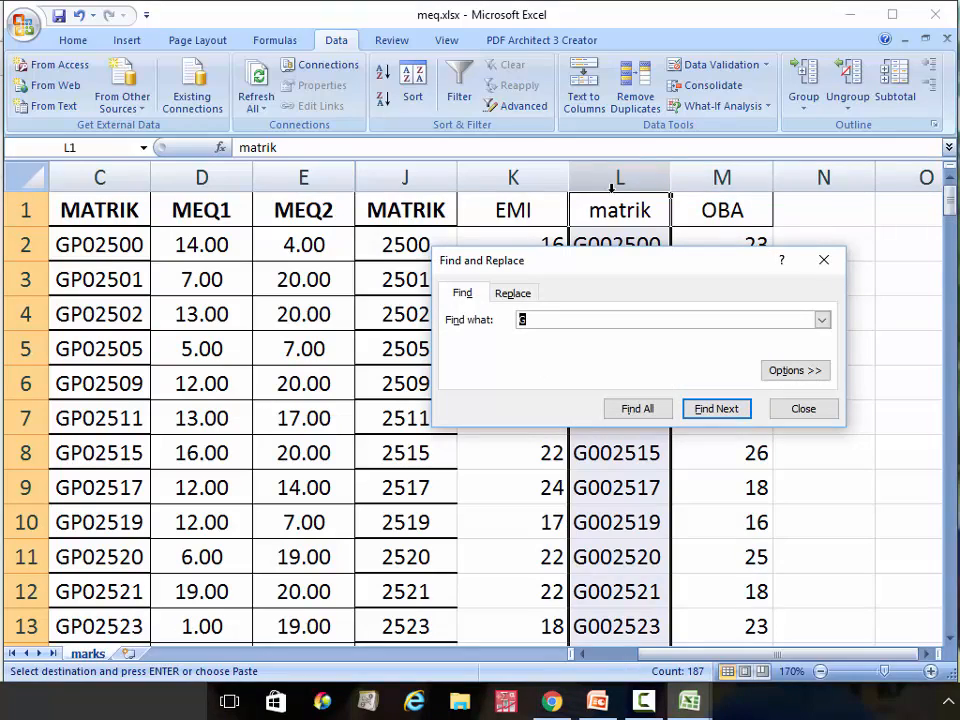
click(514, 293)
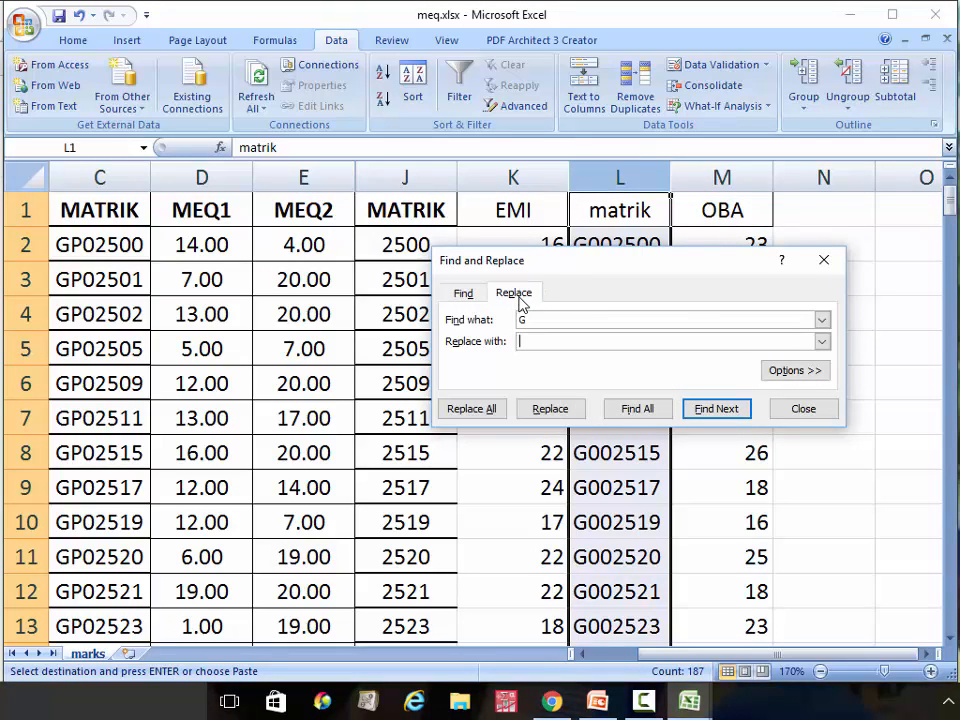
click(553, 342)
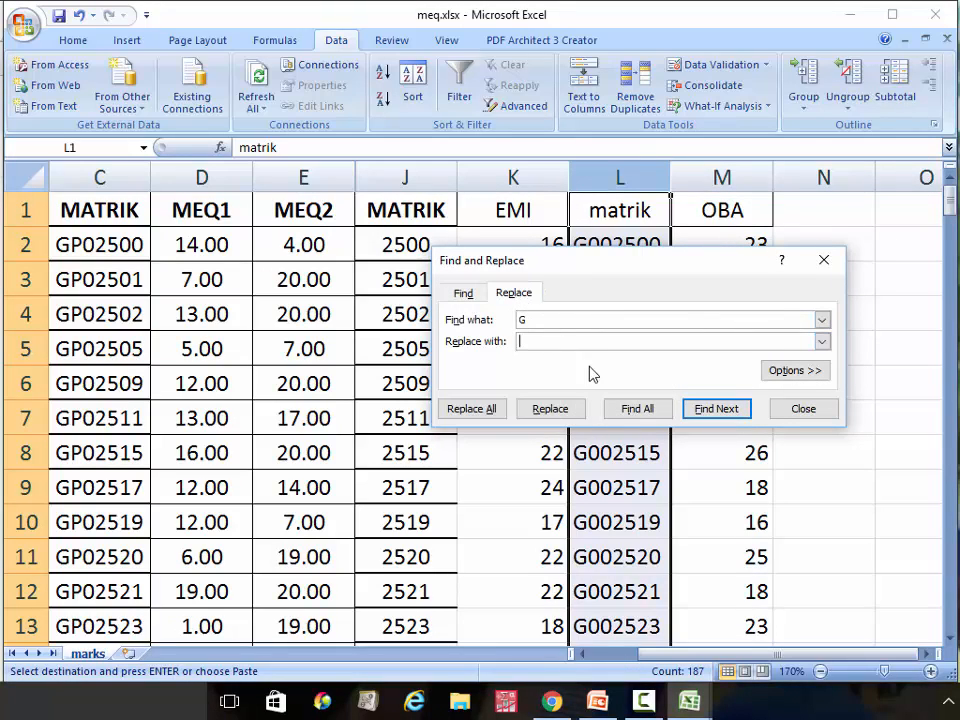
click(483, 411)
click(482, 398)
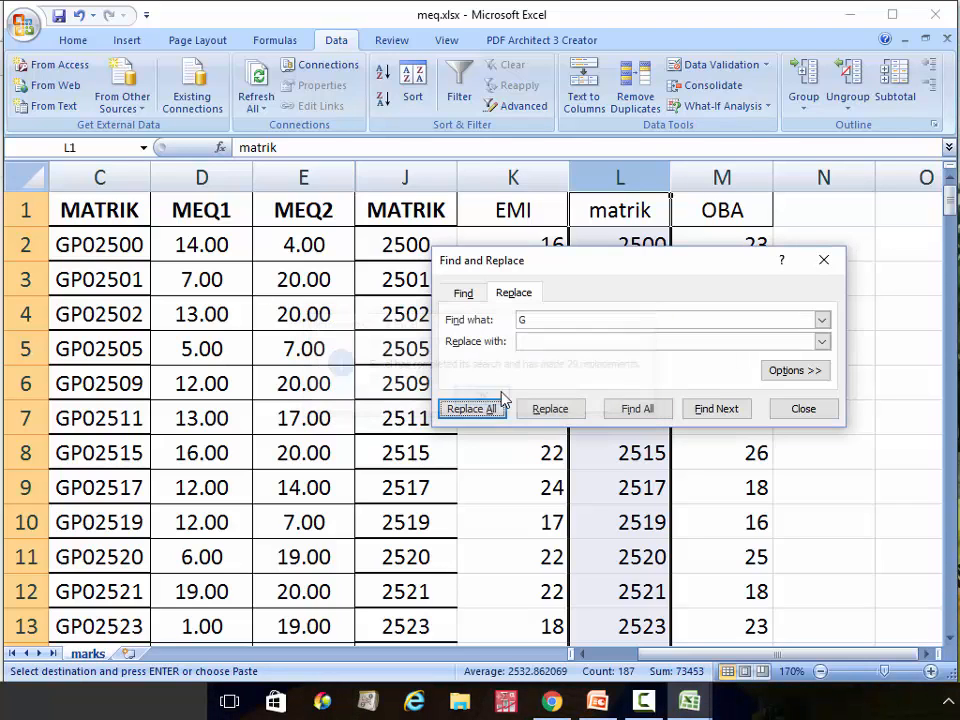
click(516, 320)
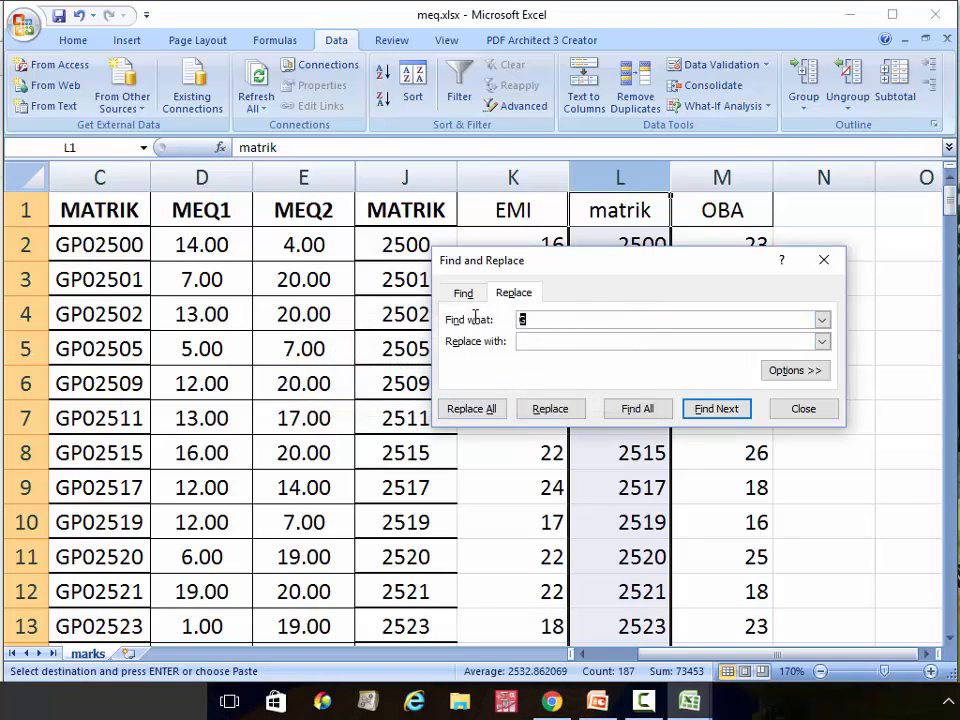
click(496, 412)
click(492, 400)
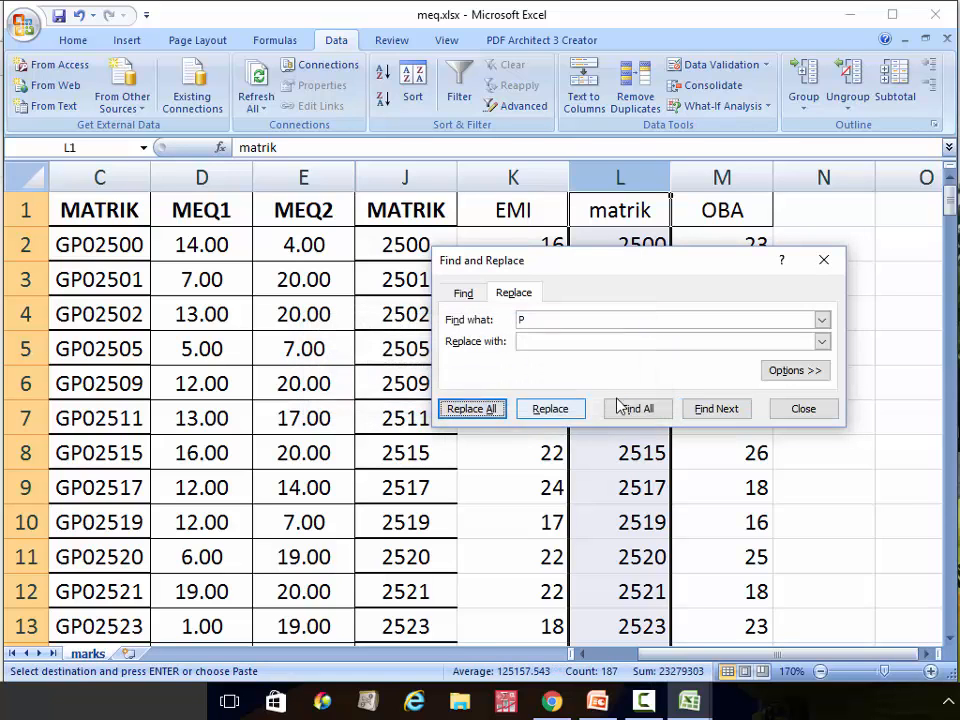
click(806, 411)
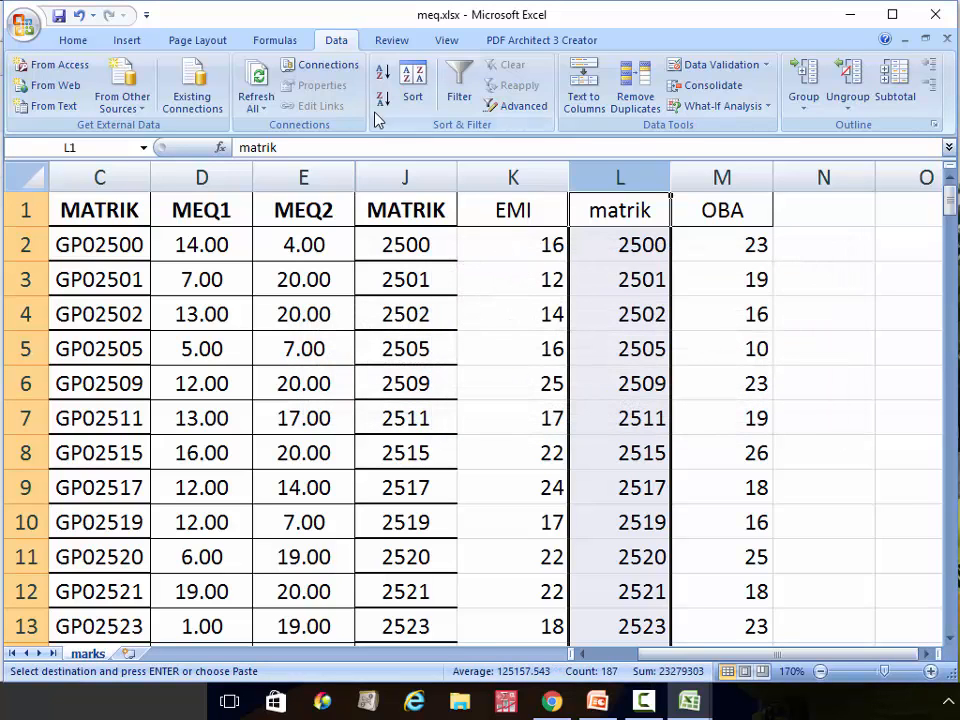
click(58, 17)
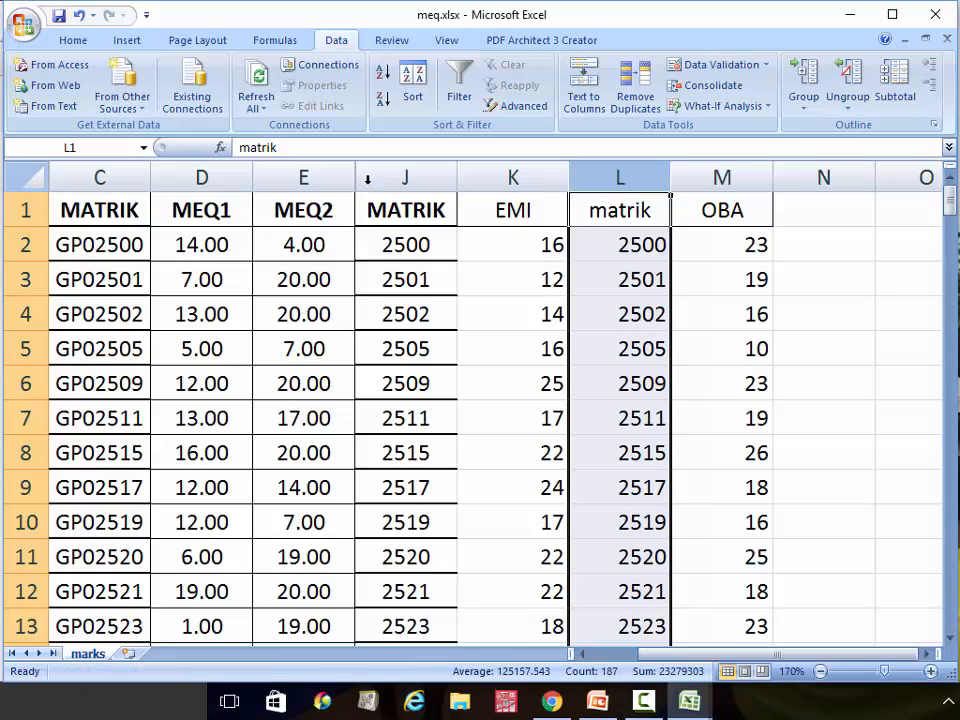
Insert an empty column M before the OBA column
click(713, 176)
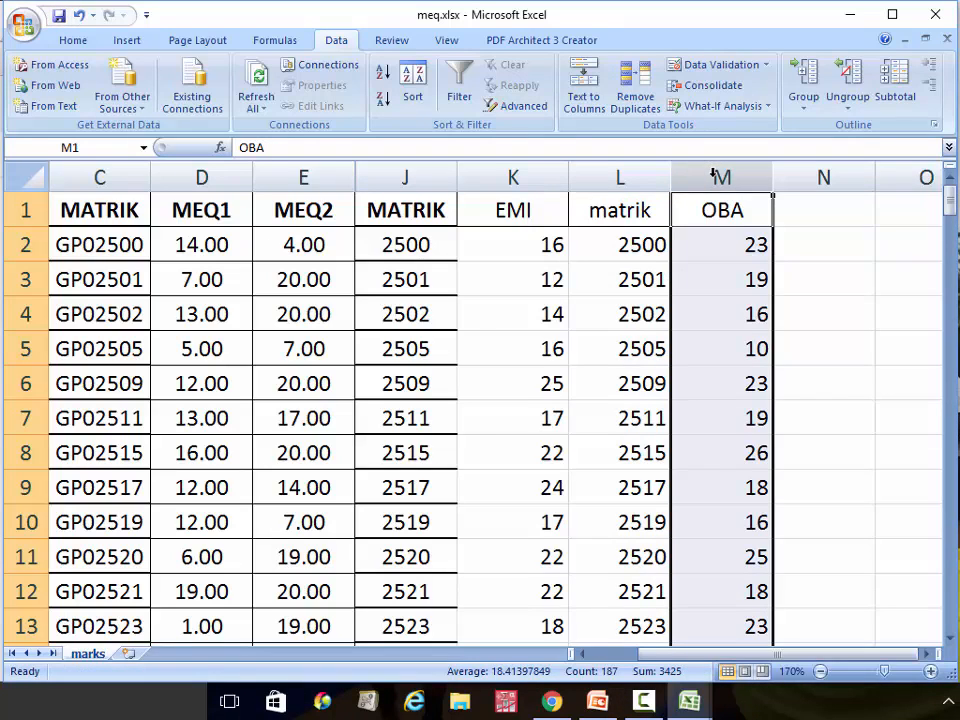
right_click(713, 176)
click(780, 272)
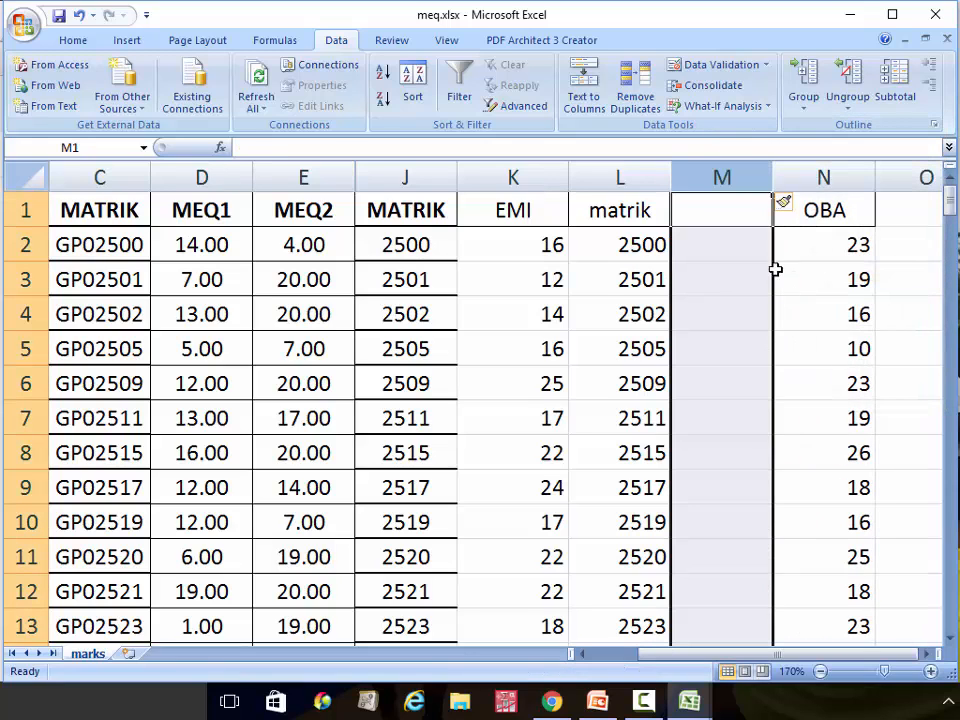
Enter =J2-L2 in M2 and fill it down column M to row 187
click(688, 245)
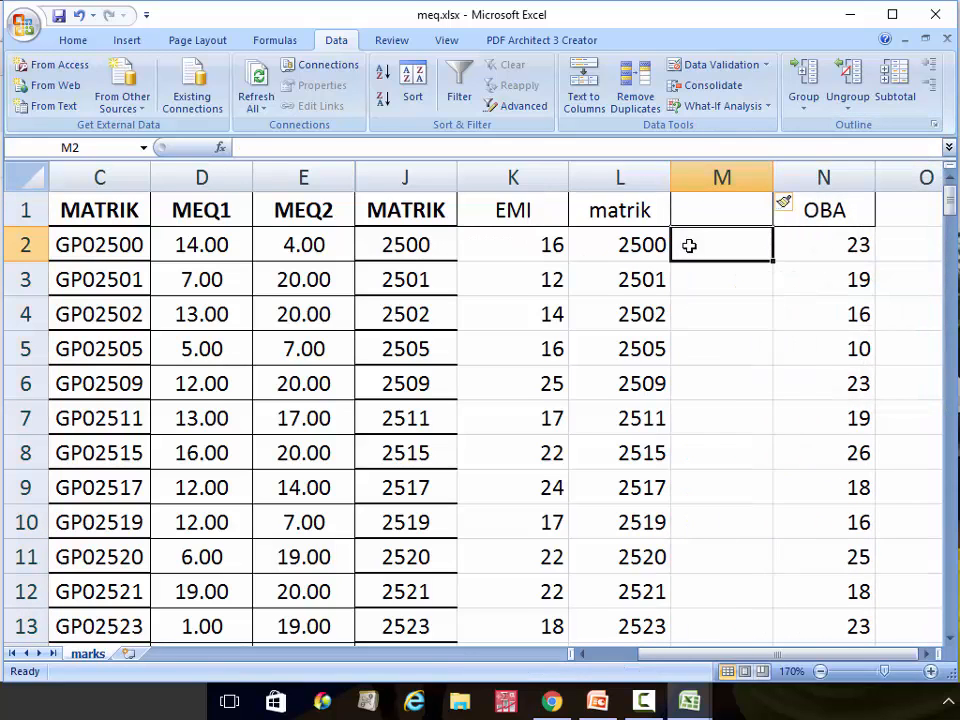
text(=)
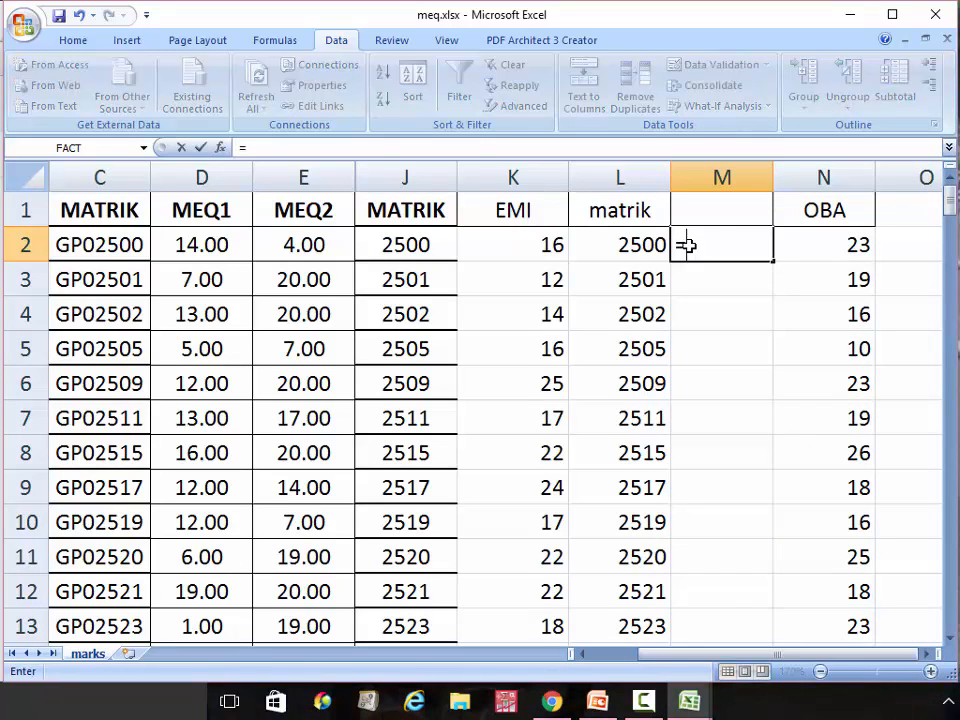
click(412, 244)
text(-)
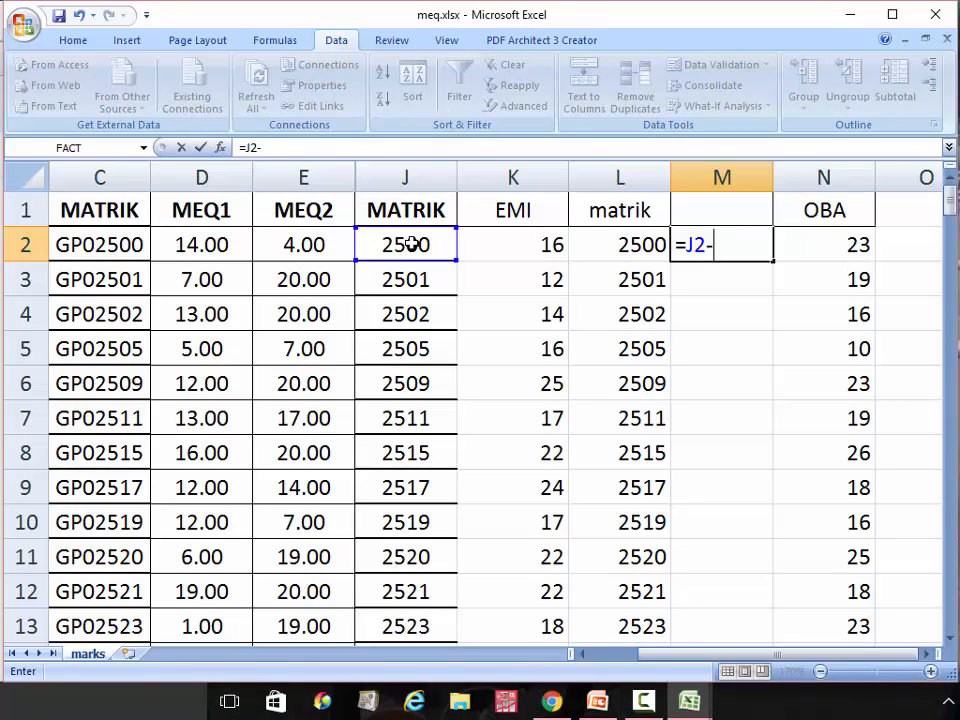
click(634, 243)
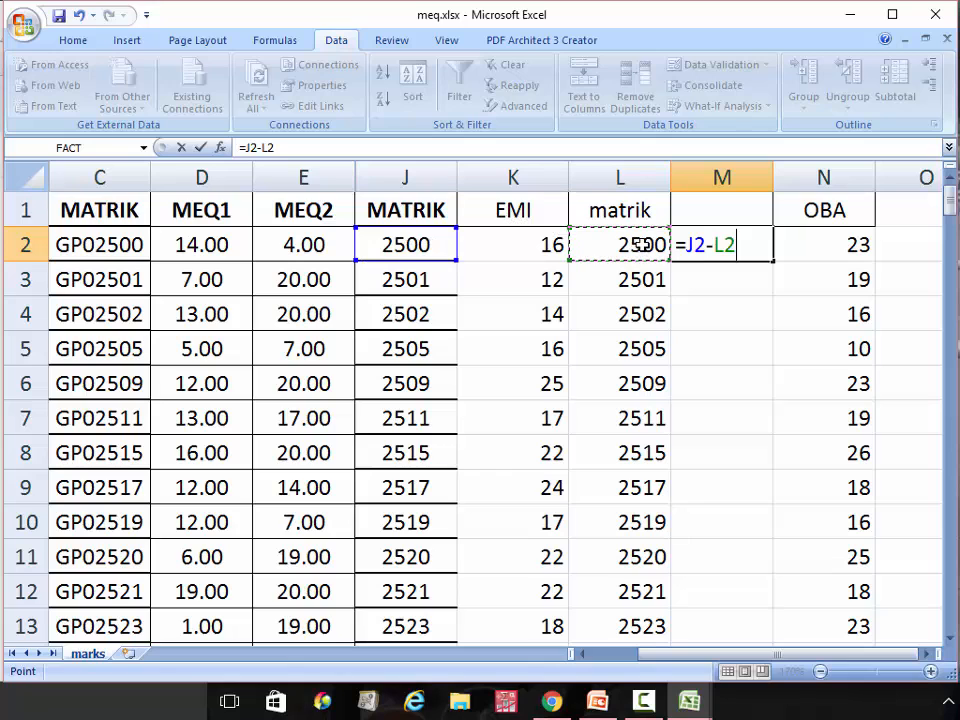
key(Return)
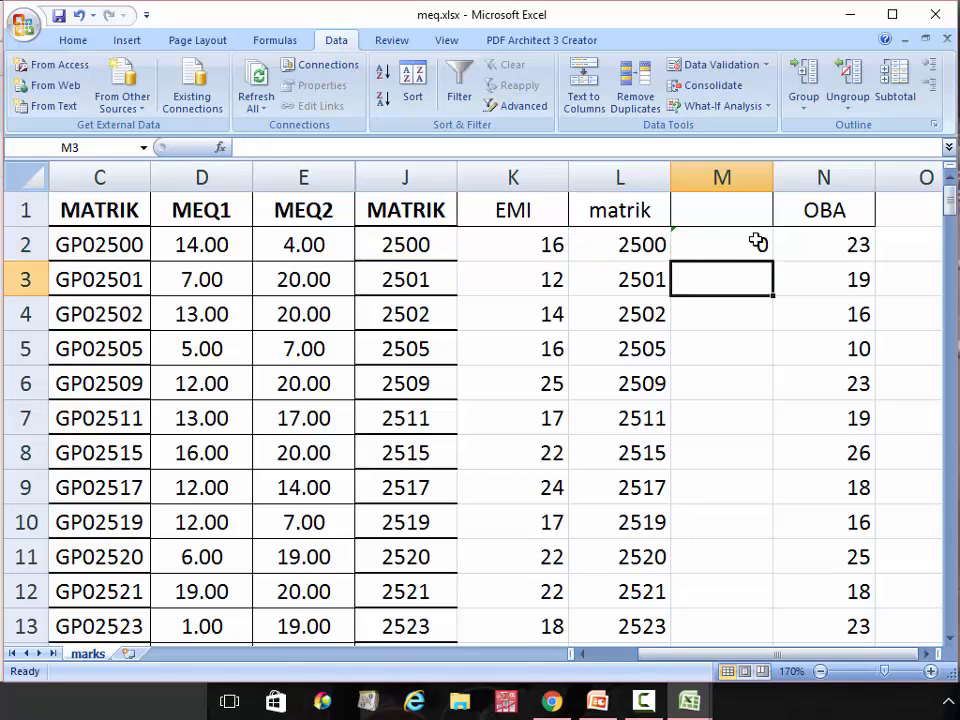
click(757, 242)
drag(773, 262, 752, 583)
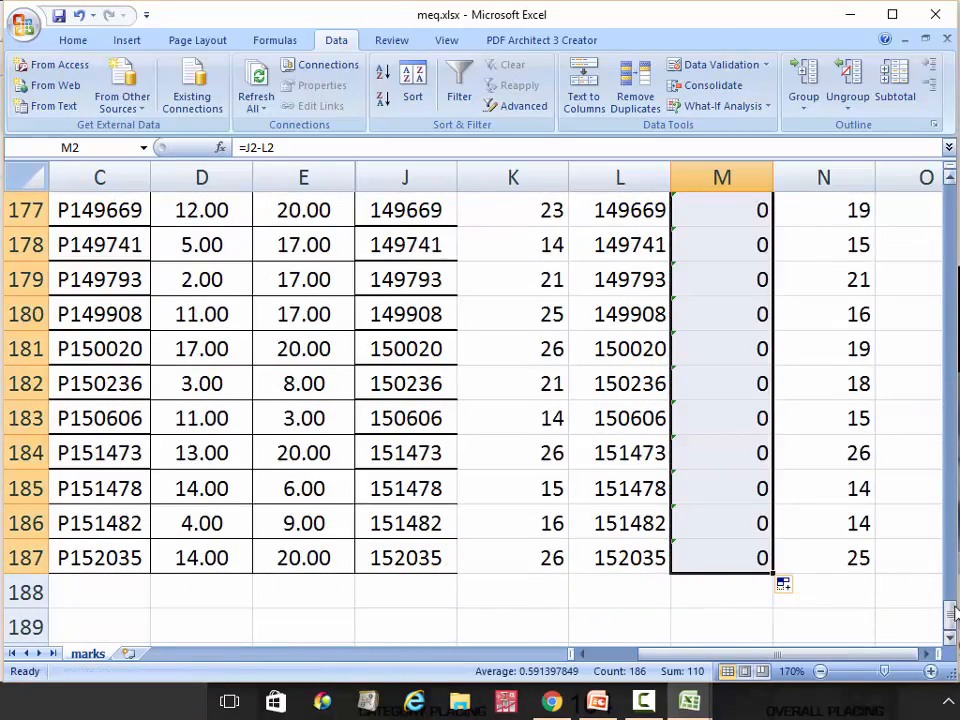
drag(951, 620, 909, 346)
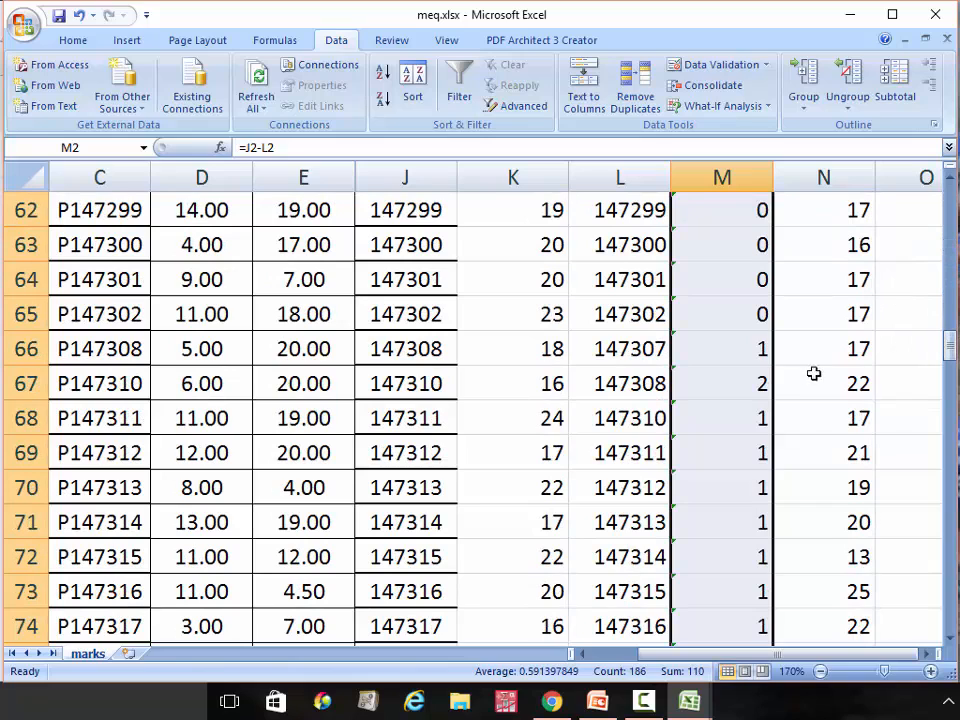
Move the mismatched row-66 entry (147307, 1, 17) from L66:N66 to L189 below the table
click(753, 350)
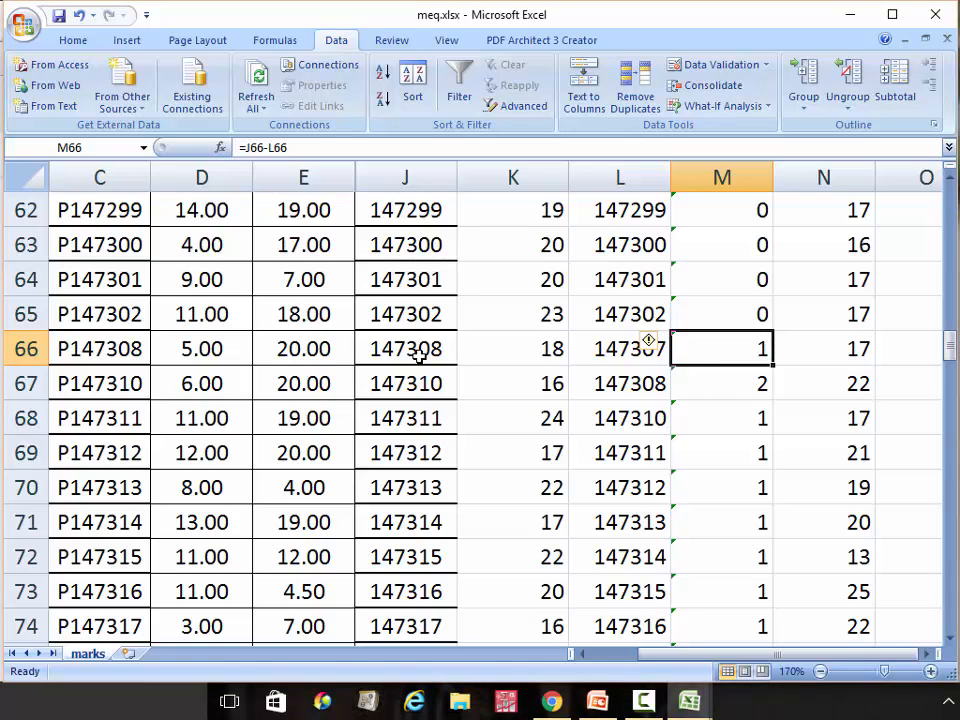
drag(615, 349, 810, 349)
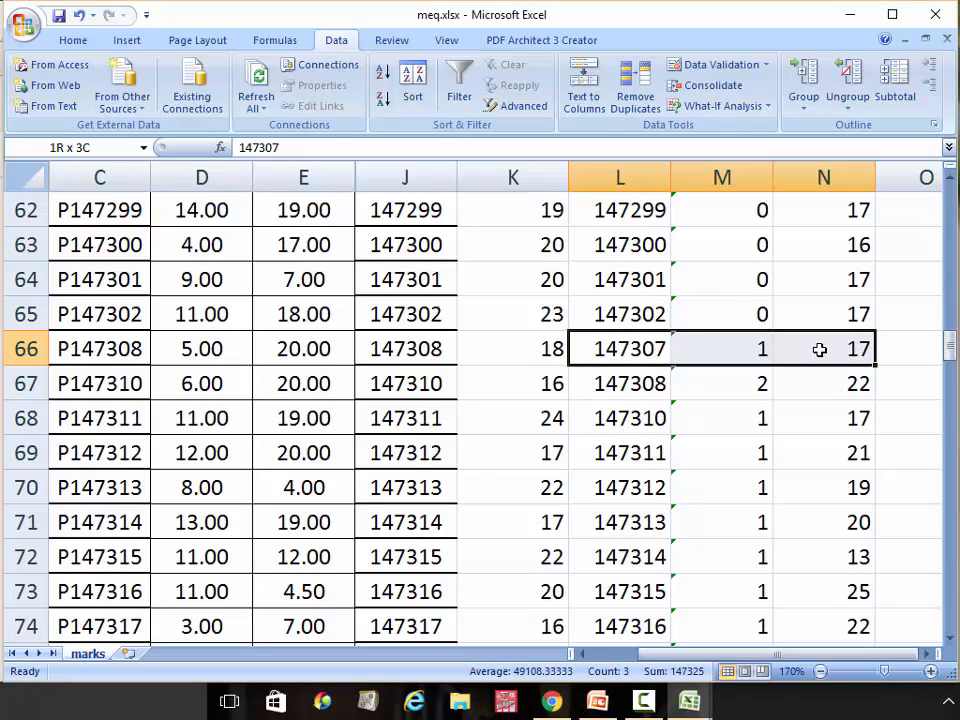
key(ctrl+c)
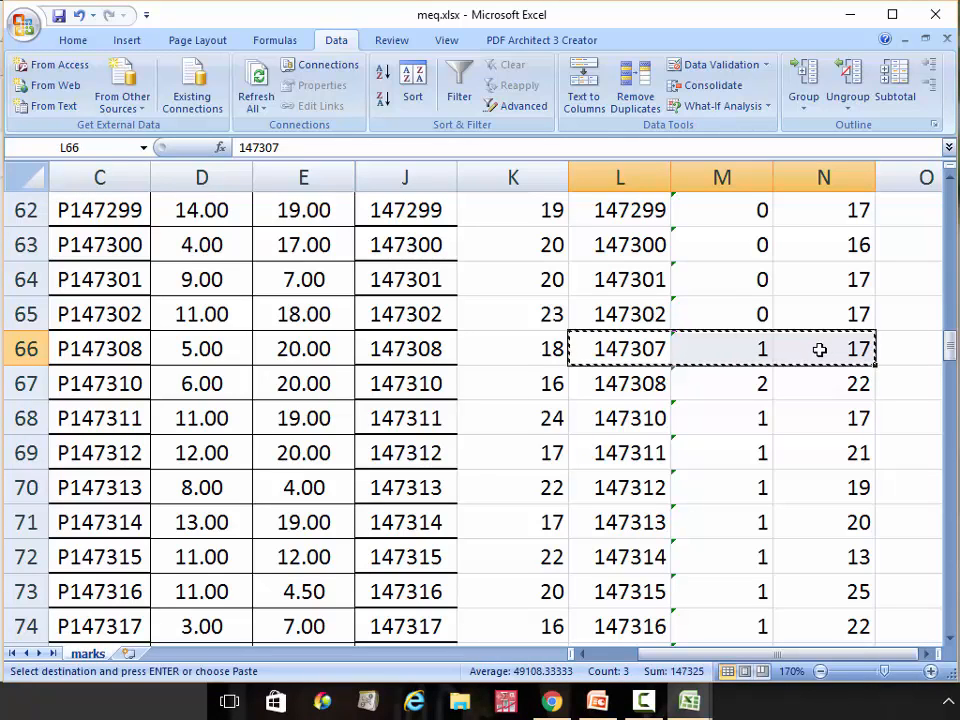
drag(950, 345, 953, 645)
click(951, 638)
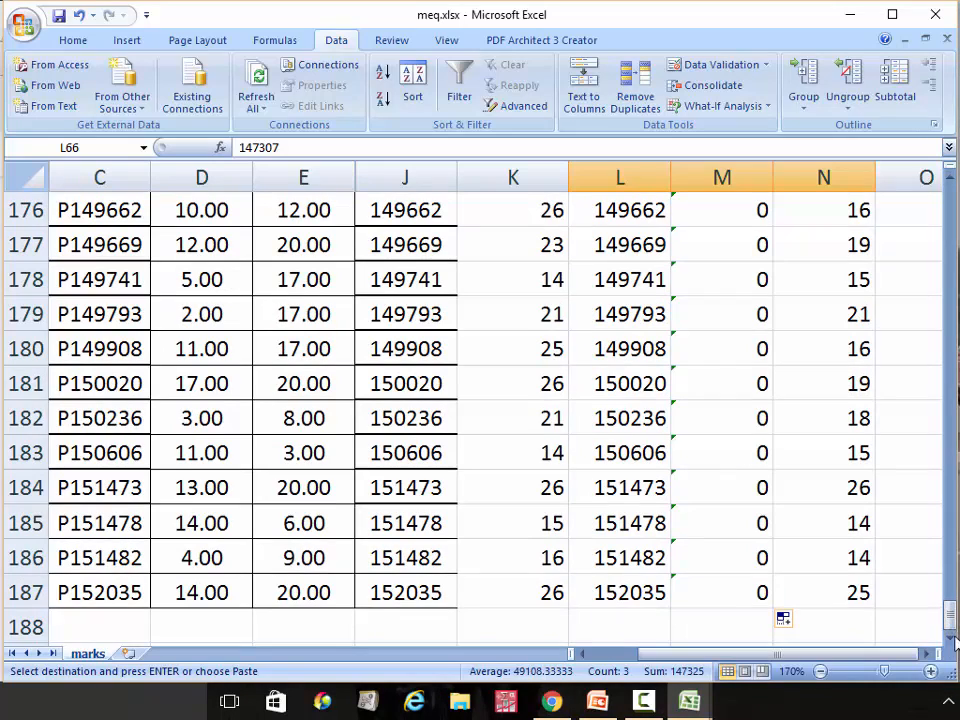
click(951, 638)
click(598, 627)
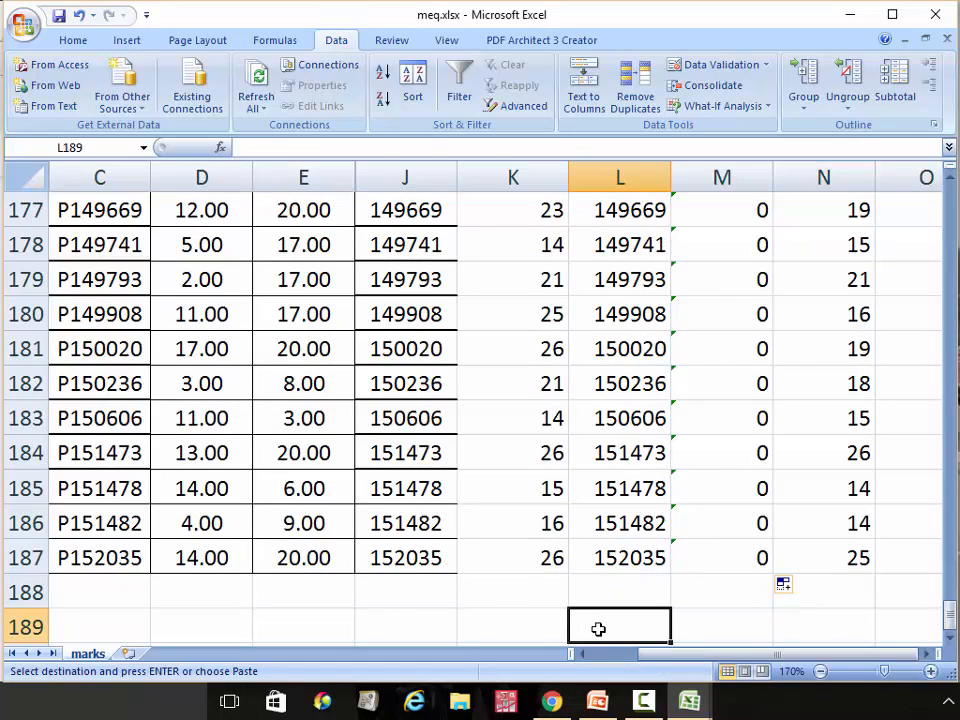
key(Return)
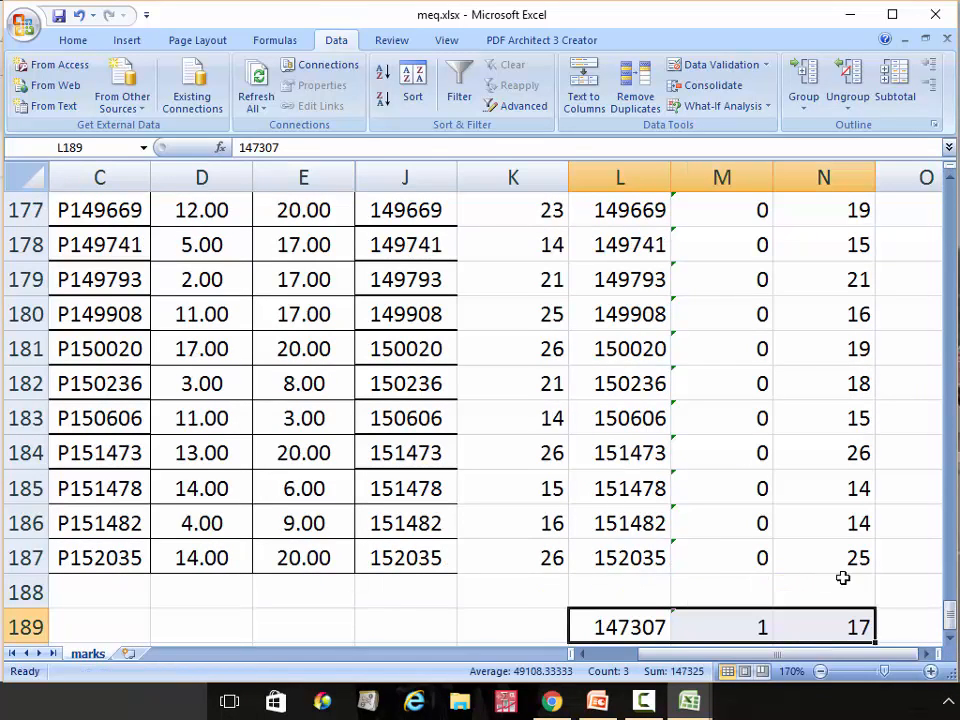
drag(942, 612, 901, 353)
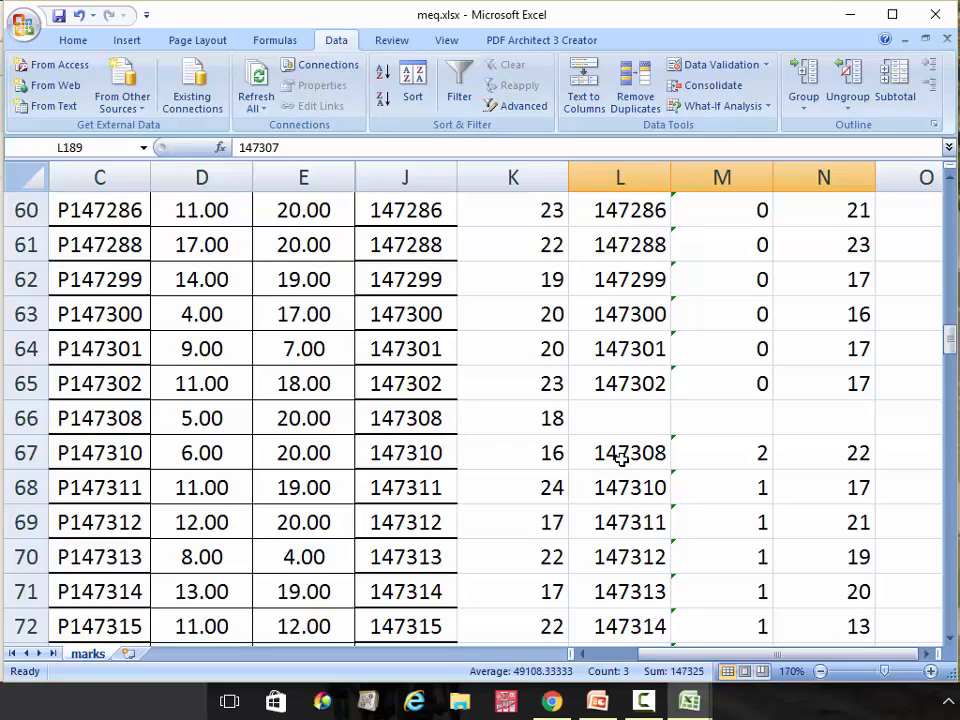
Delete the emptied cells L66:N66, shifting the entries below up
drag(630, 417, 825, 416)
right_click(824, 414)
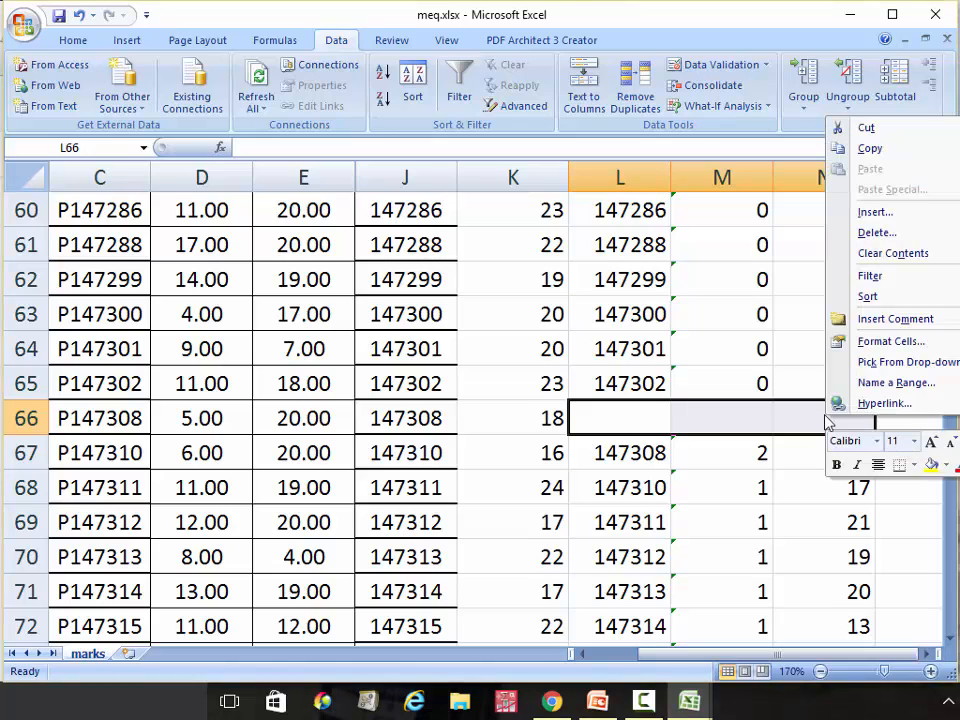
click(888, 234)
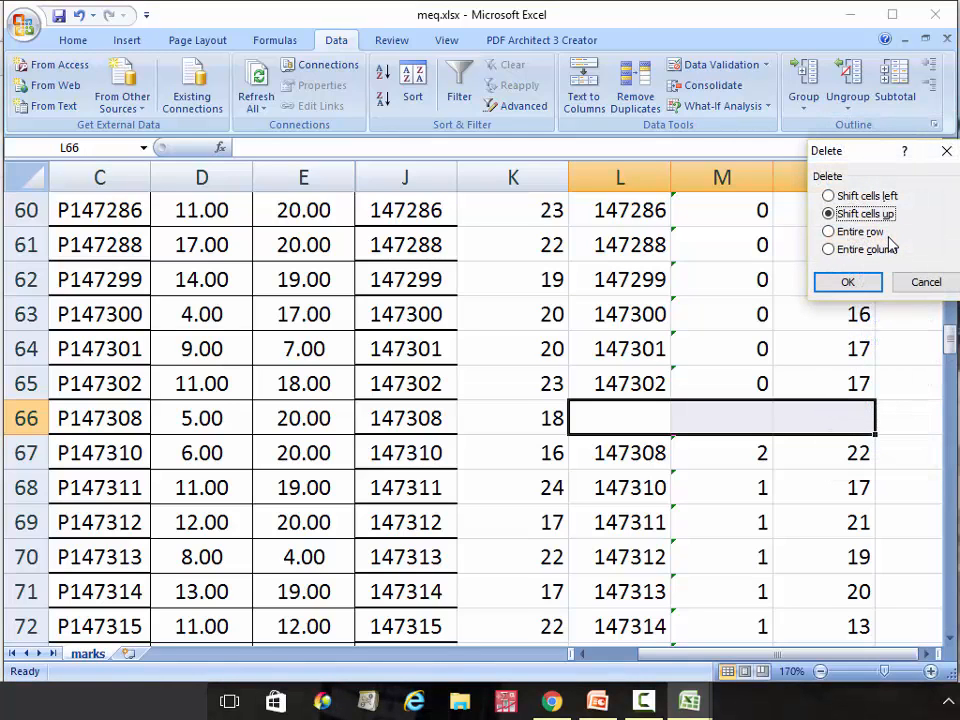
click(843, 281)
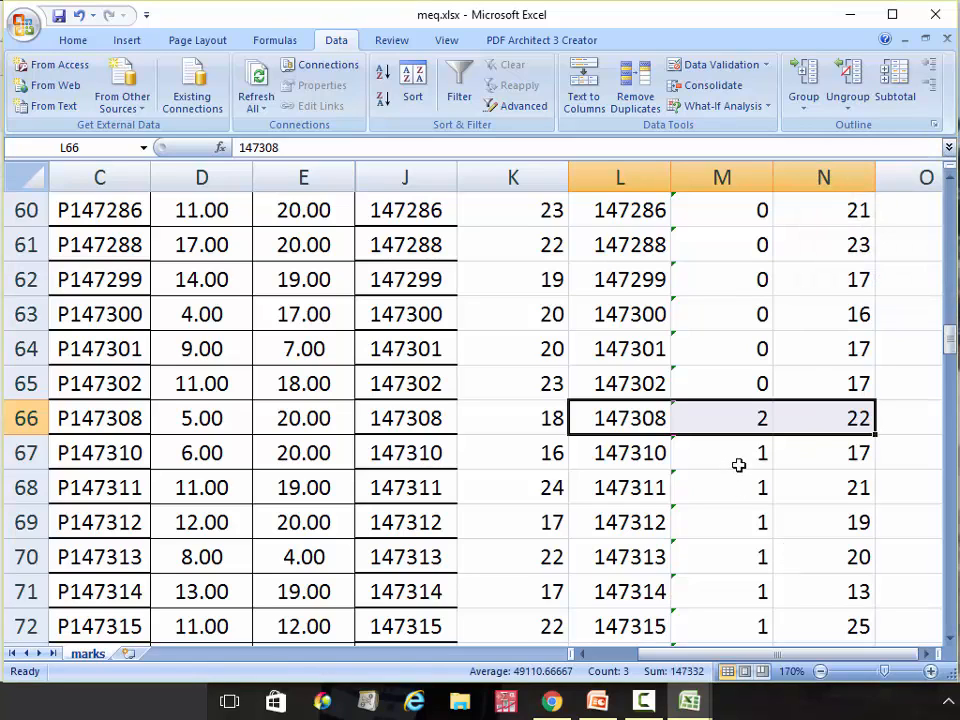
Recopy the =J65-L65 difference formula from M65 down to row 186
click(745, 384)
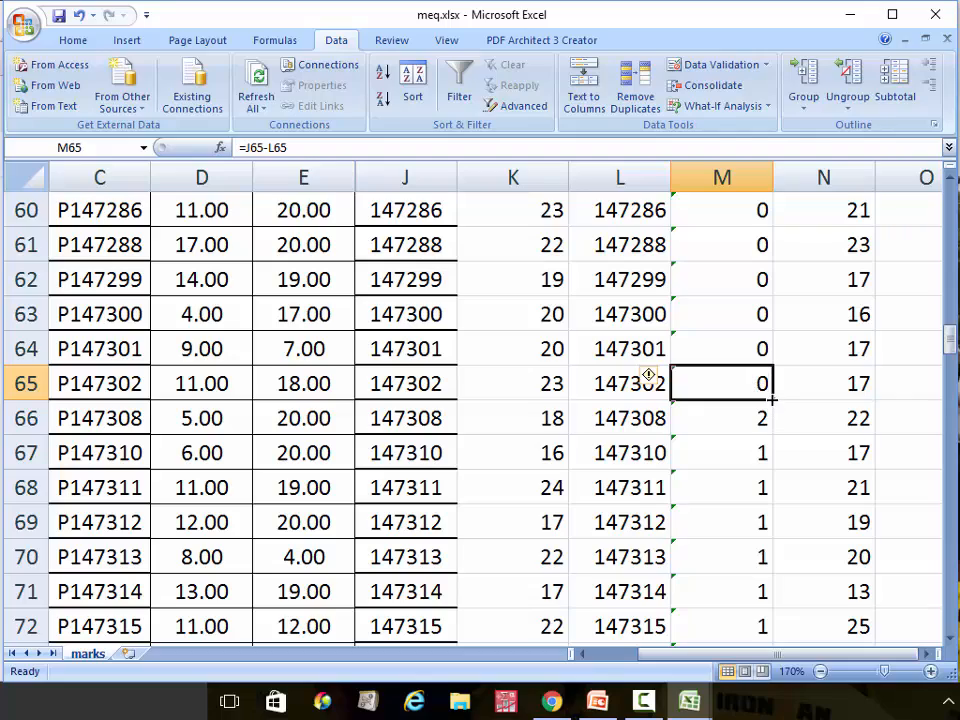
drag(772, 399, 737, 536)
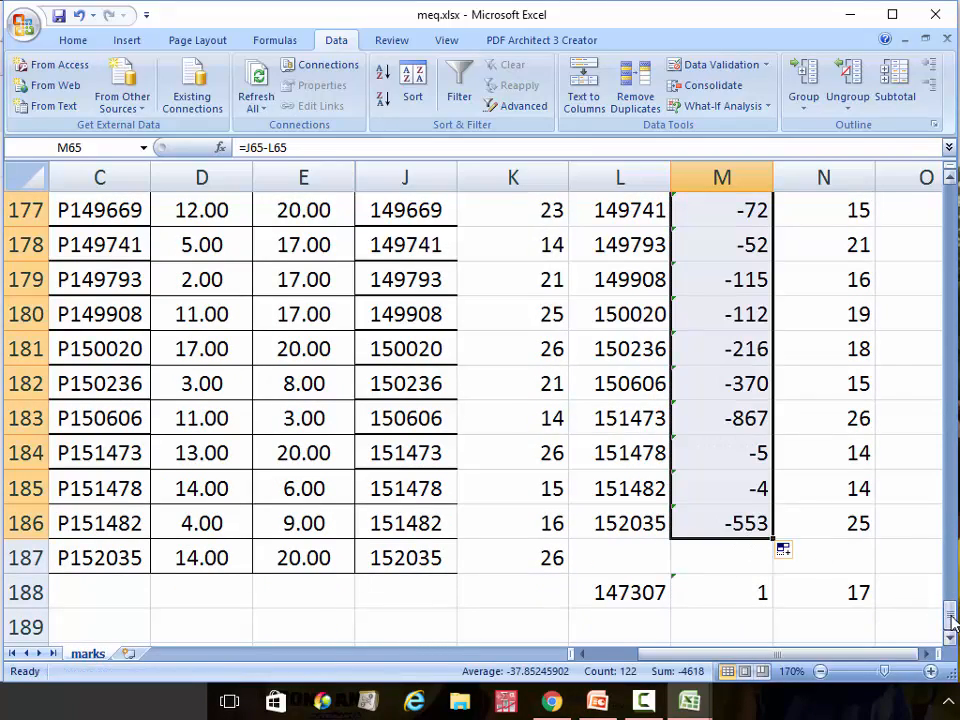
drag(941, 609, 903, 368)
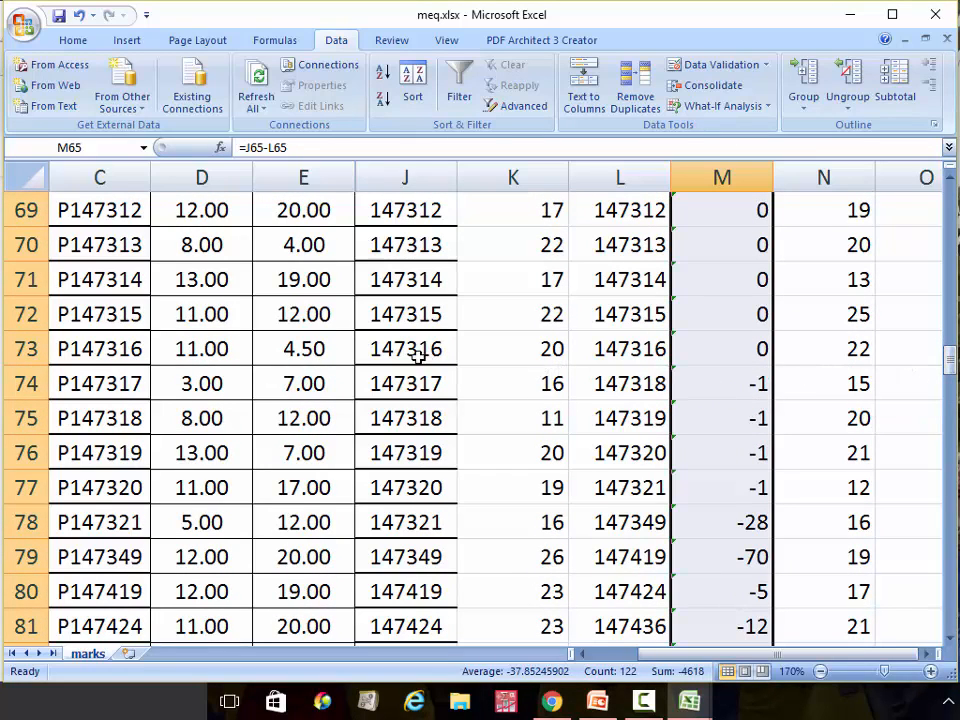
Insert blank cells at L74:N74, shifting the entries below down one row
scroll(655, 393, right, 1)
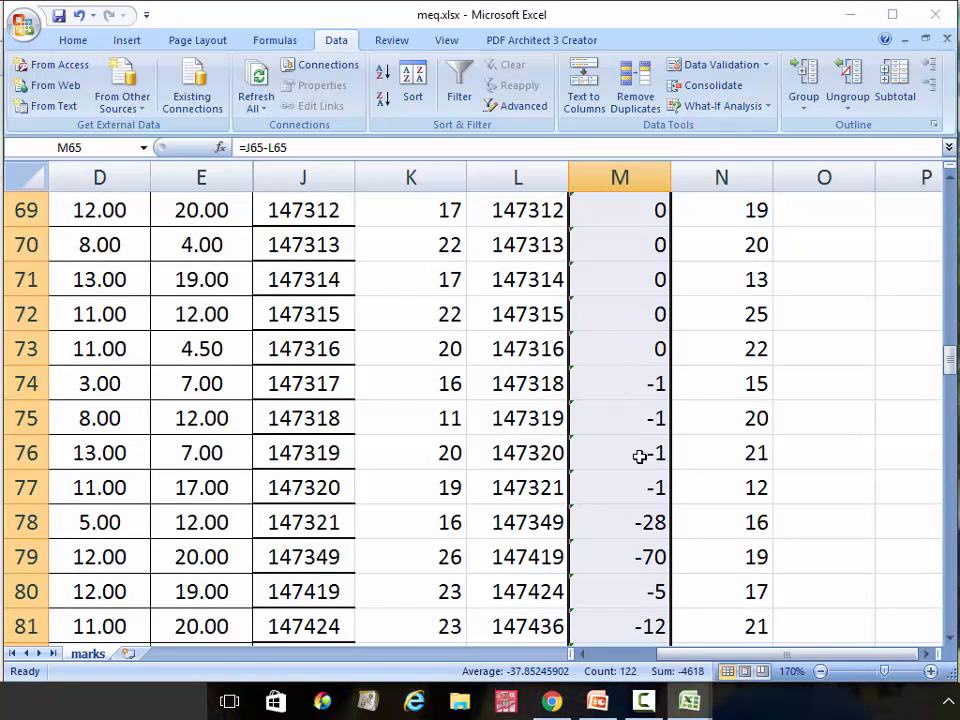
click(583, 655)
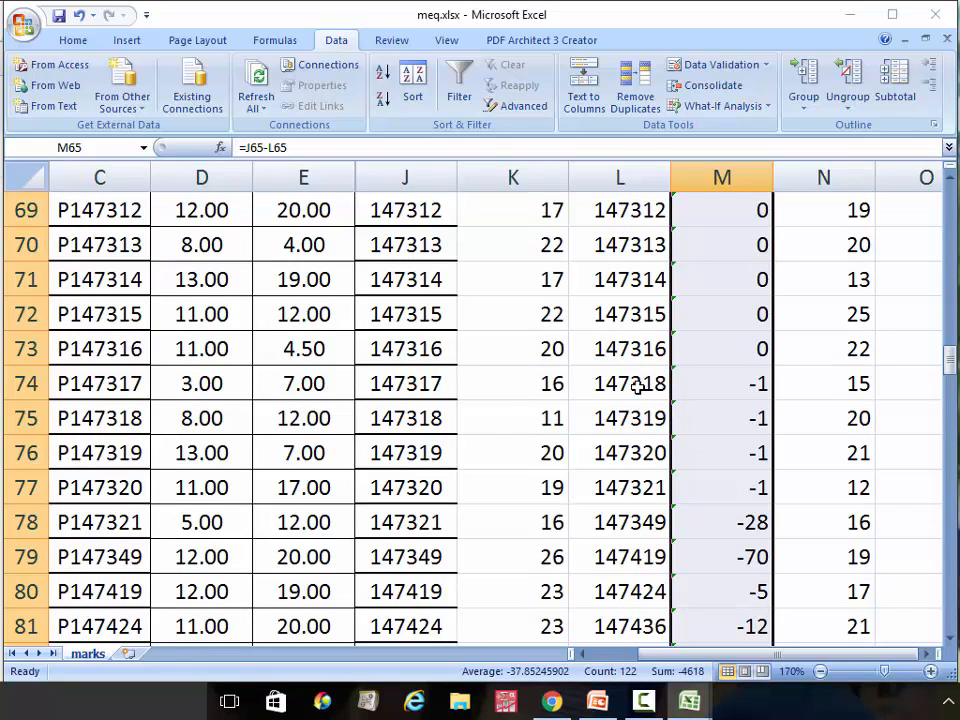
drag(622, 383, 838, 390)
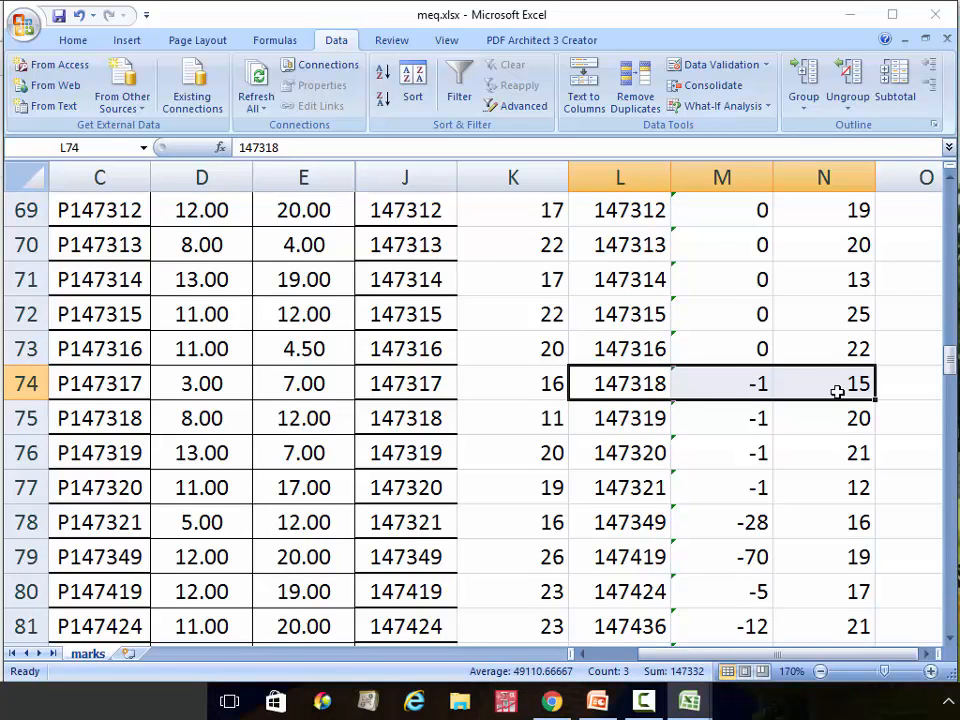
right_click(839, 395)
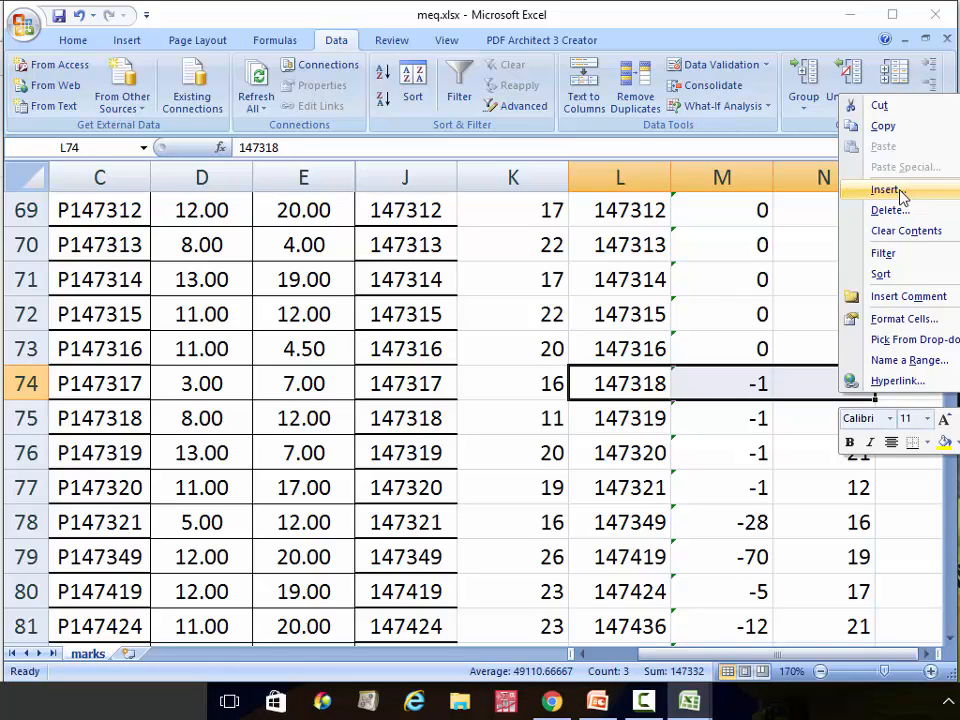
click(903, 197)
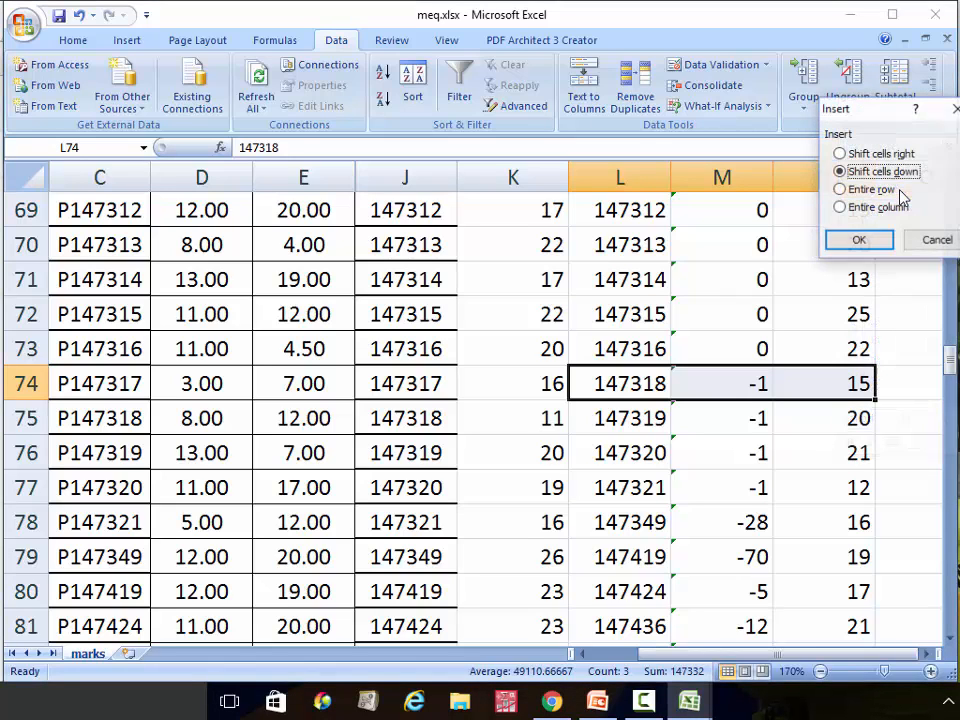
click(870, 241)
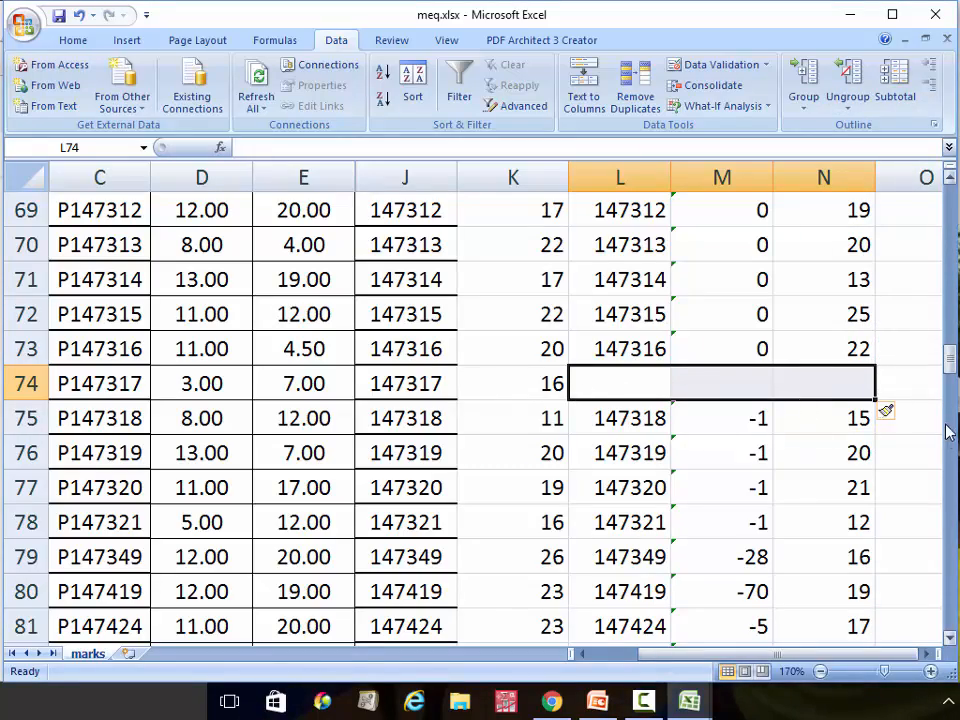
Copy the stray L189:N189 record into the gap at L74
drag(950, 365, 953, 615)
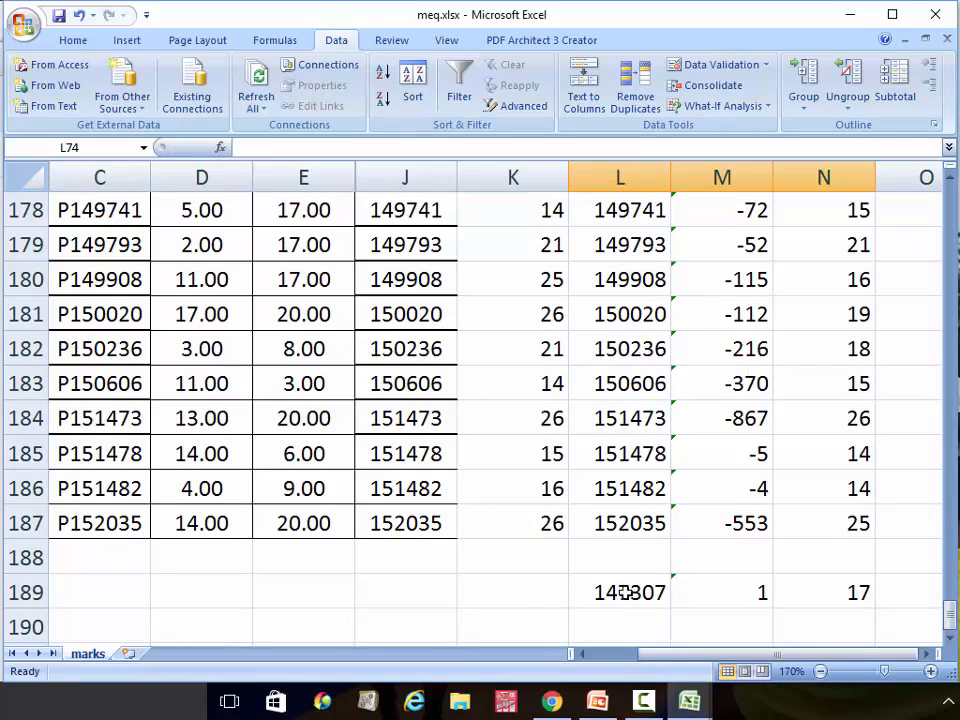
click(634, 593)
drag(634, 593, 851, 592)
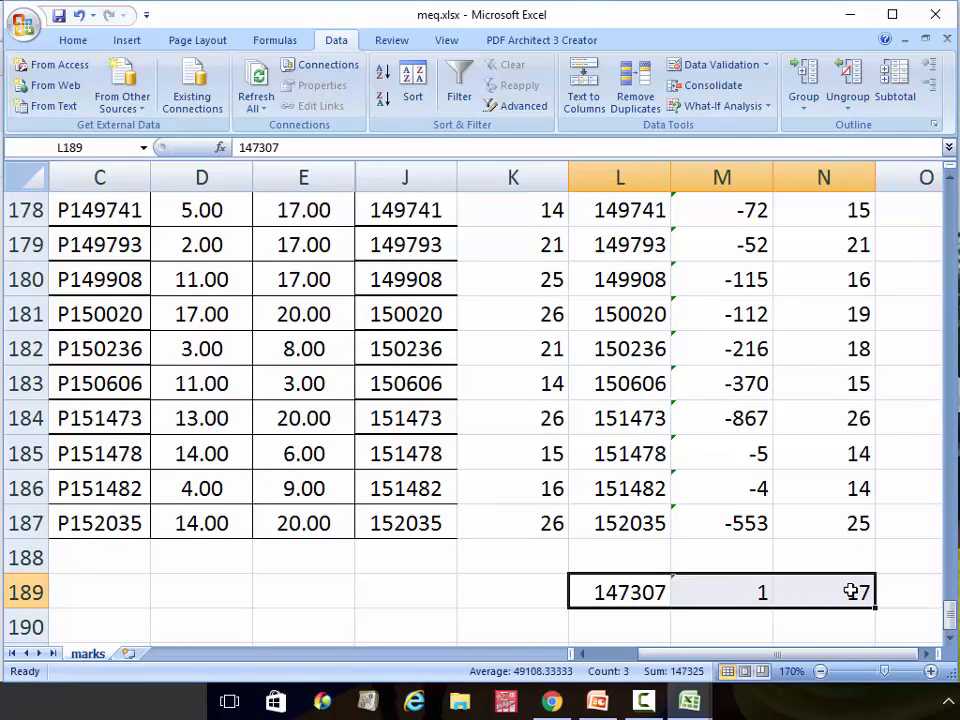
key(ctrl+c)
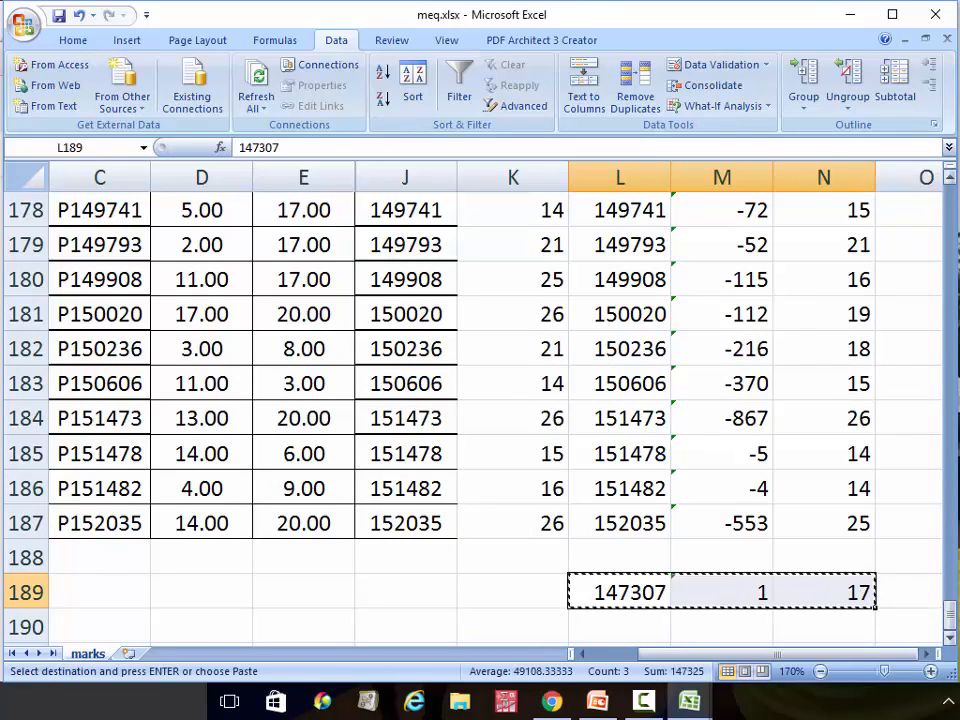
drag(953, 612, 896, 364)
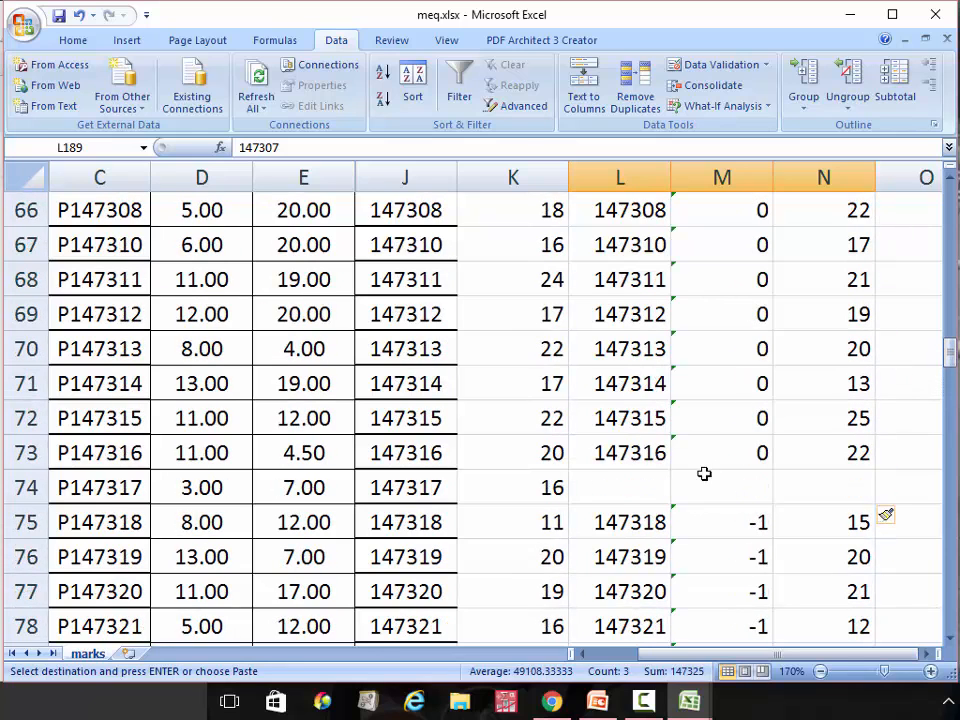
click(614, 493)
key(Return)
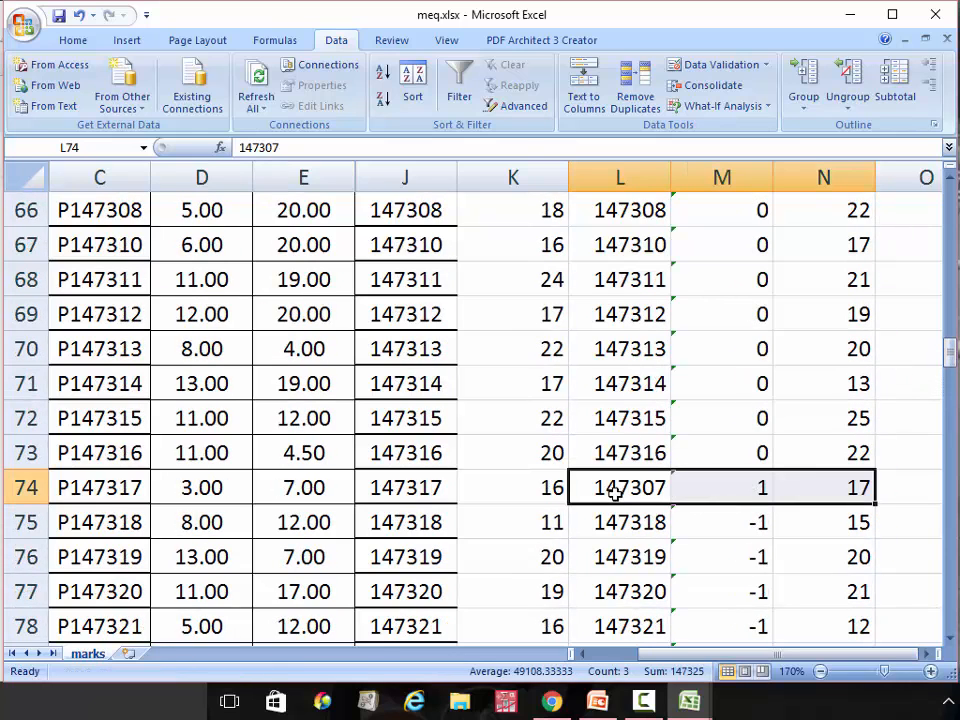
double_click(647, 486)
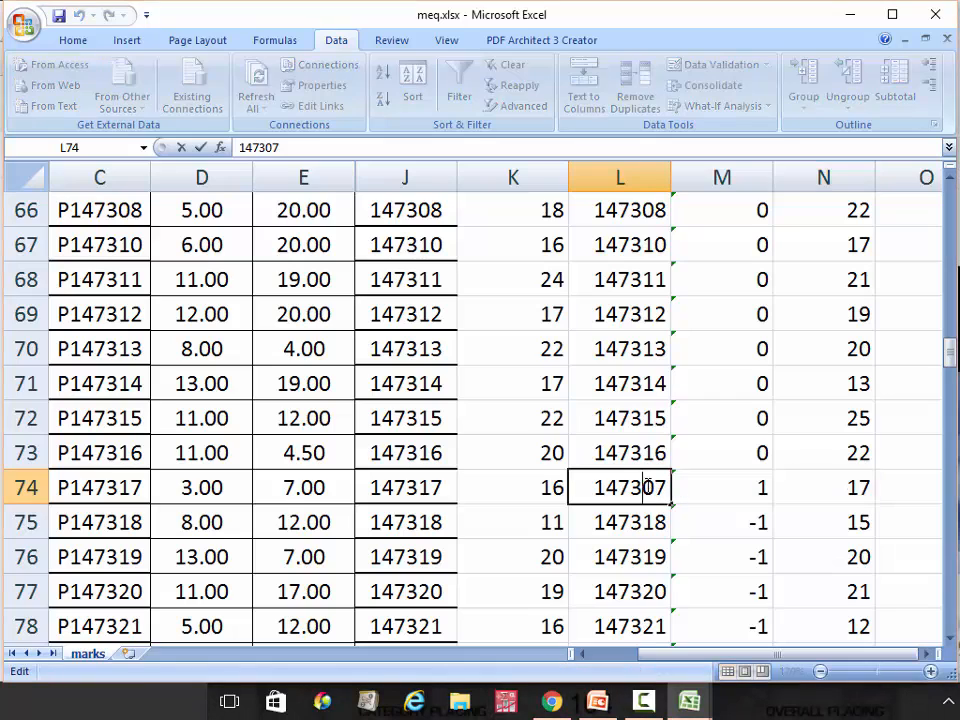
key(Delete)
text(1)
click(787, 455)
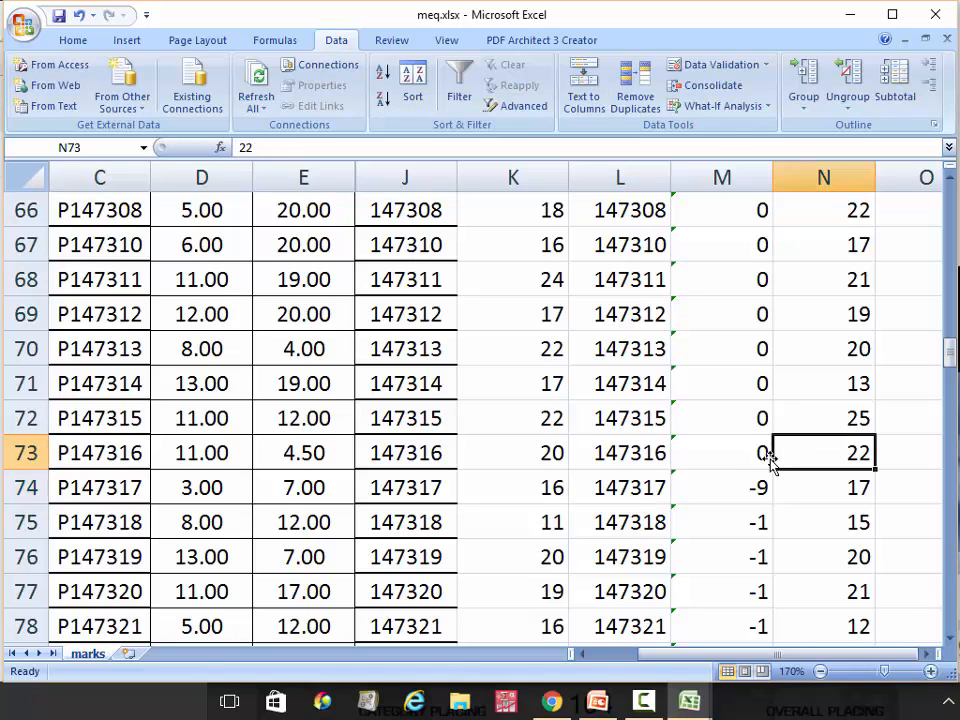
Refill the M73 difference formula down to row 187 and inspect the 32 mismatch in M101
click(723, 459)
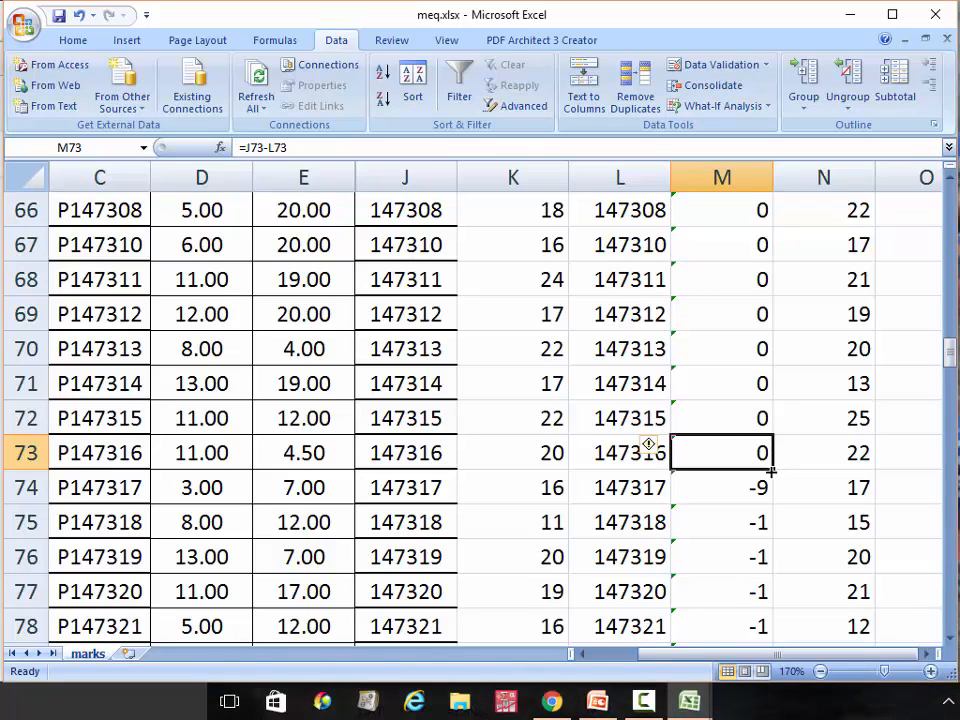
drag(775, 468, 736, 508)
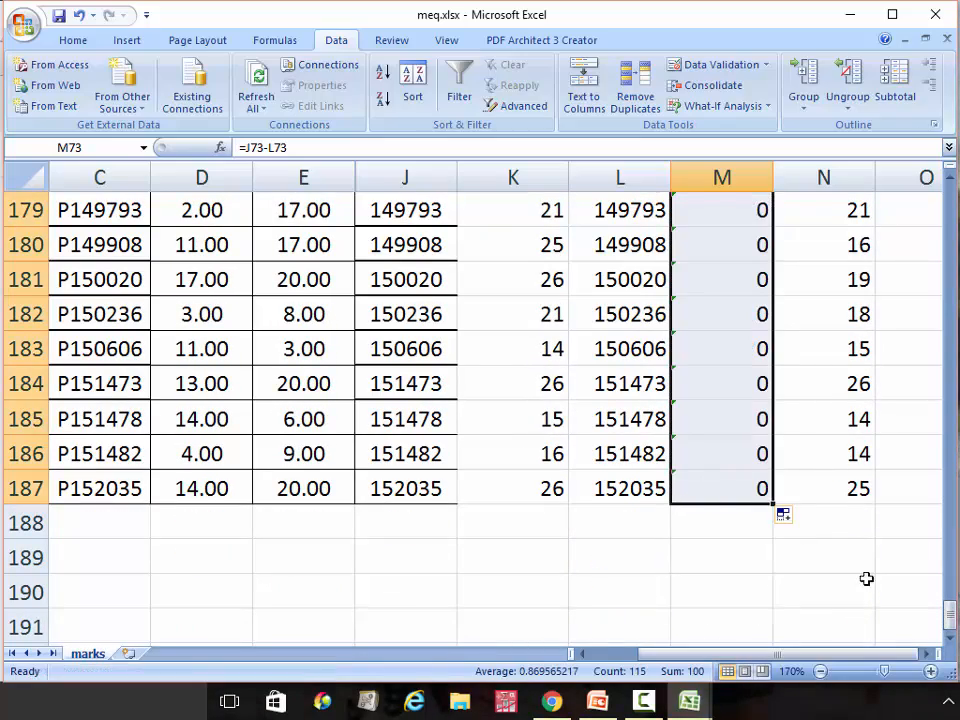
drag(948, 625, 936, 426)
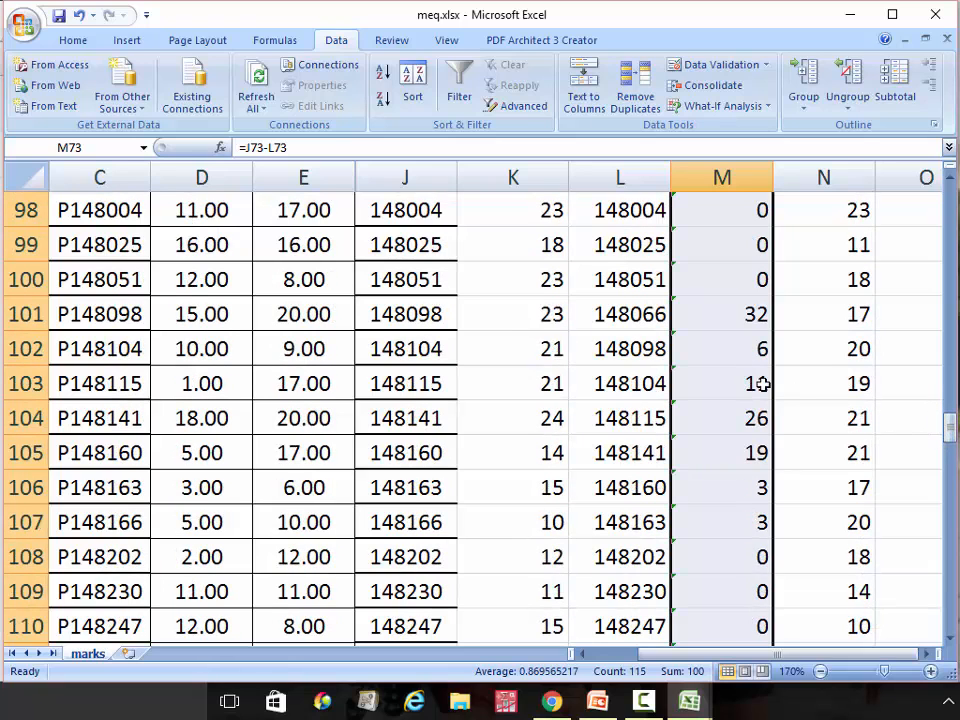
click(732, 321)
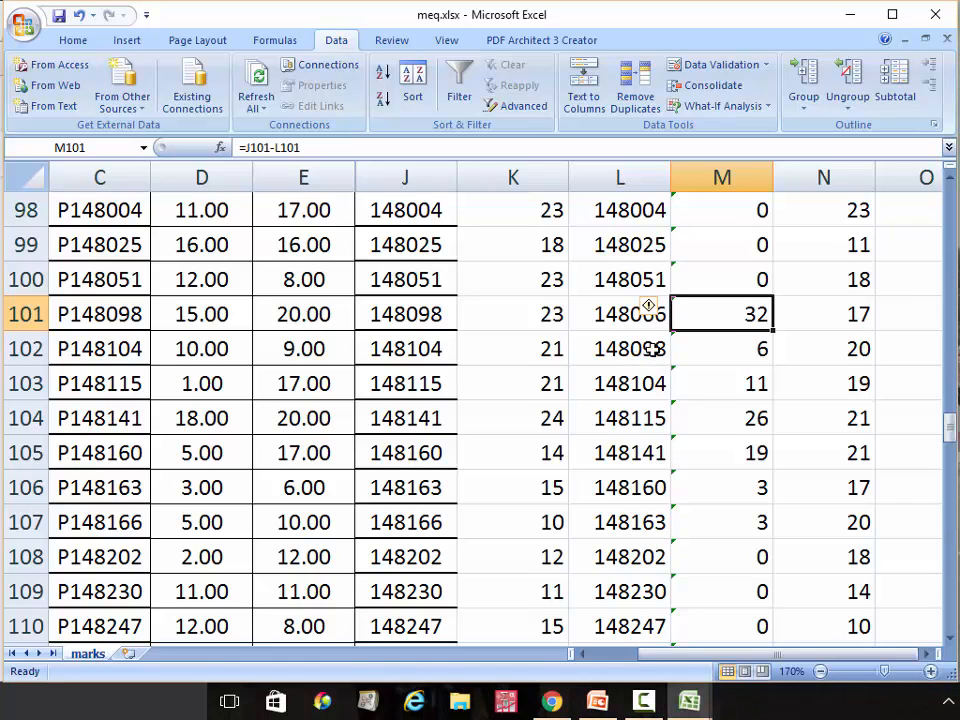
Copy the unmatched 148066 record from L101:N101 to L189
drag(630, 318, 808, 321)
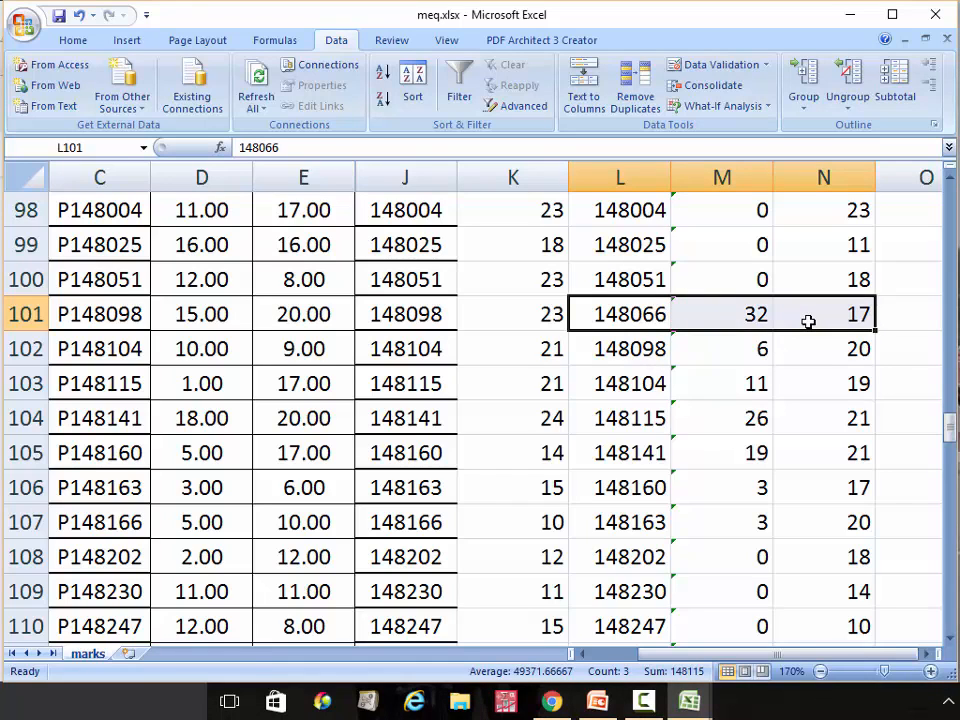
key(ctrl+c)
drag(952, 428, 952, 612)
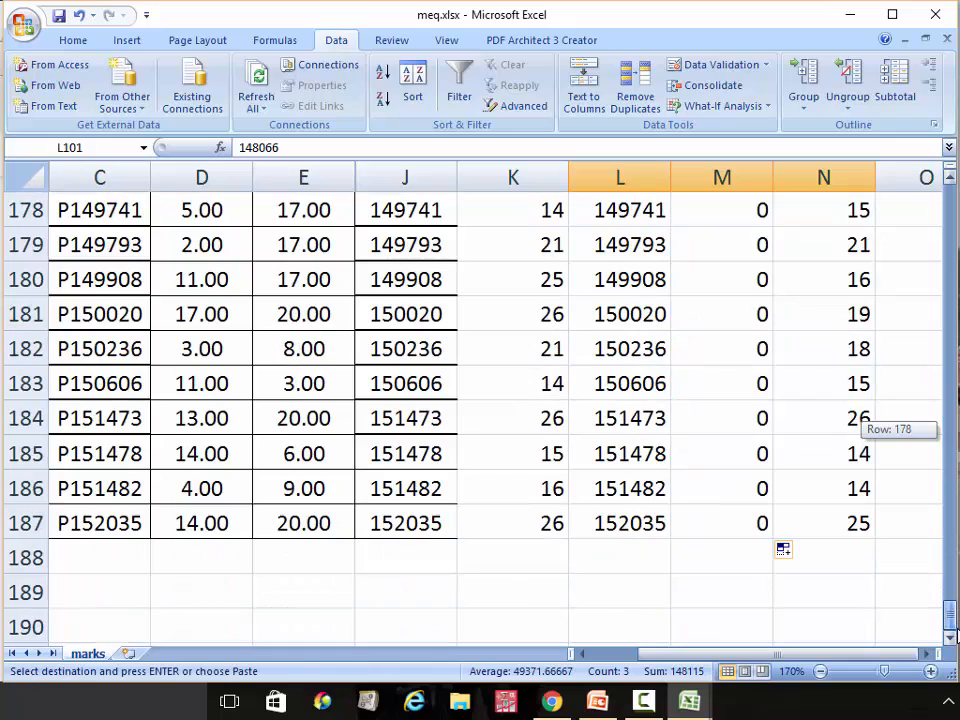
click(598, 586)
key(Return)
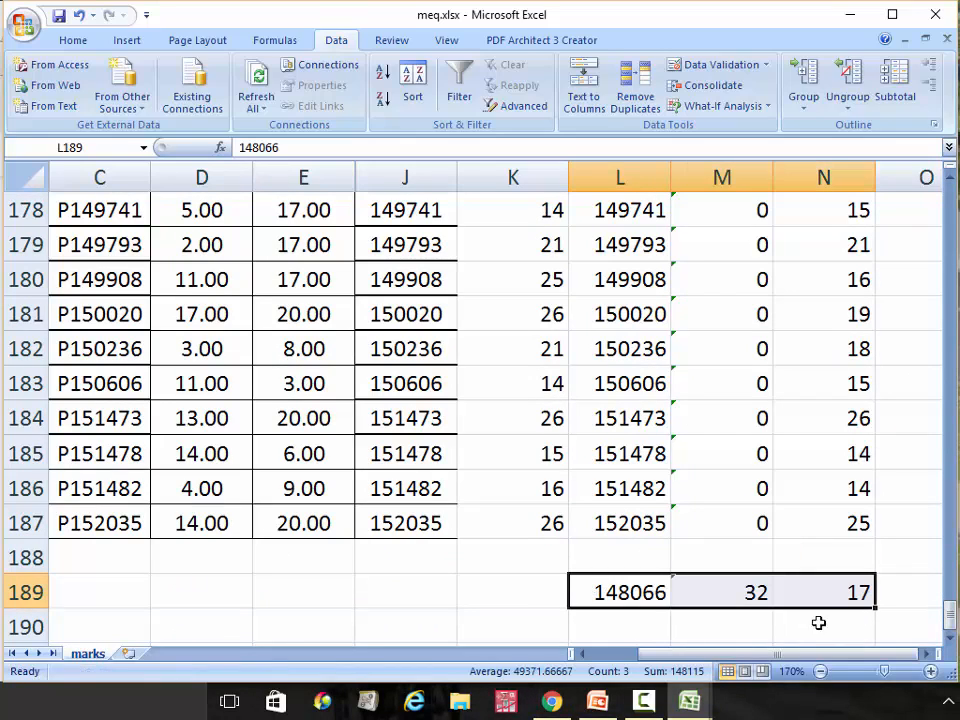
drag(952, 612, 925, 425)
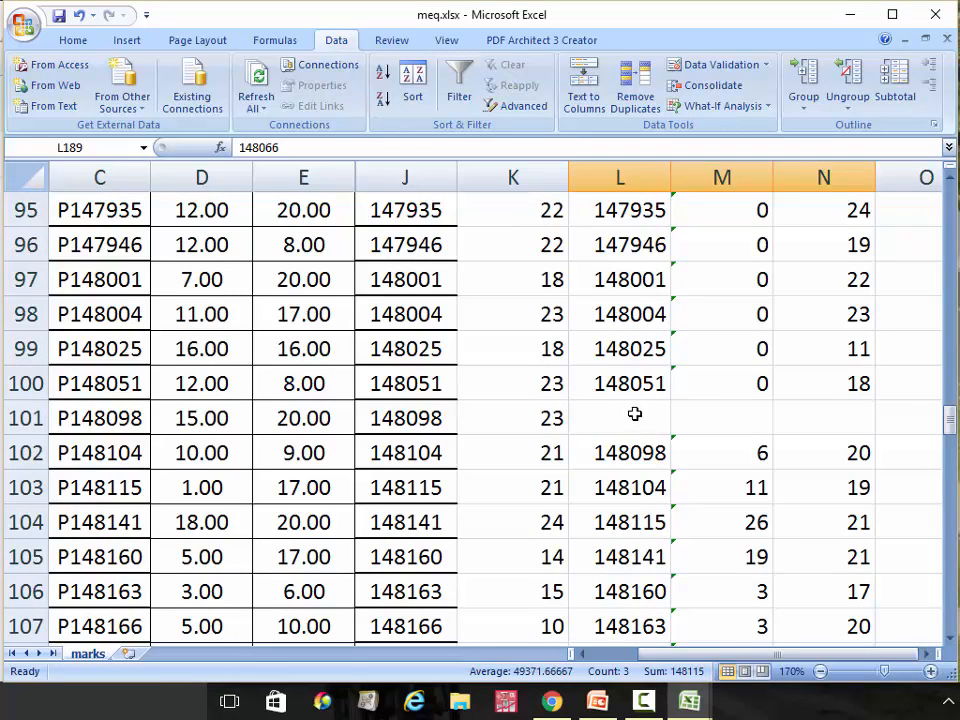
Delete L101:N101 with cells shifted up so 148098 moves into row 101
drag(634, 413, 830, 415)
right_click(831, 418)
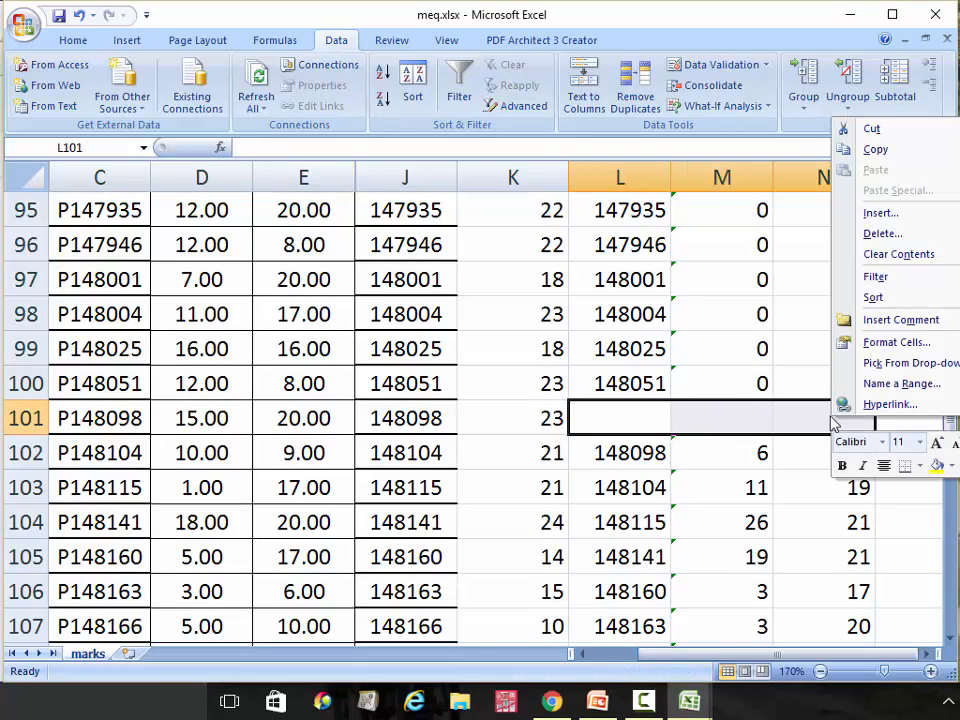
click(905, 234)
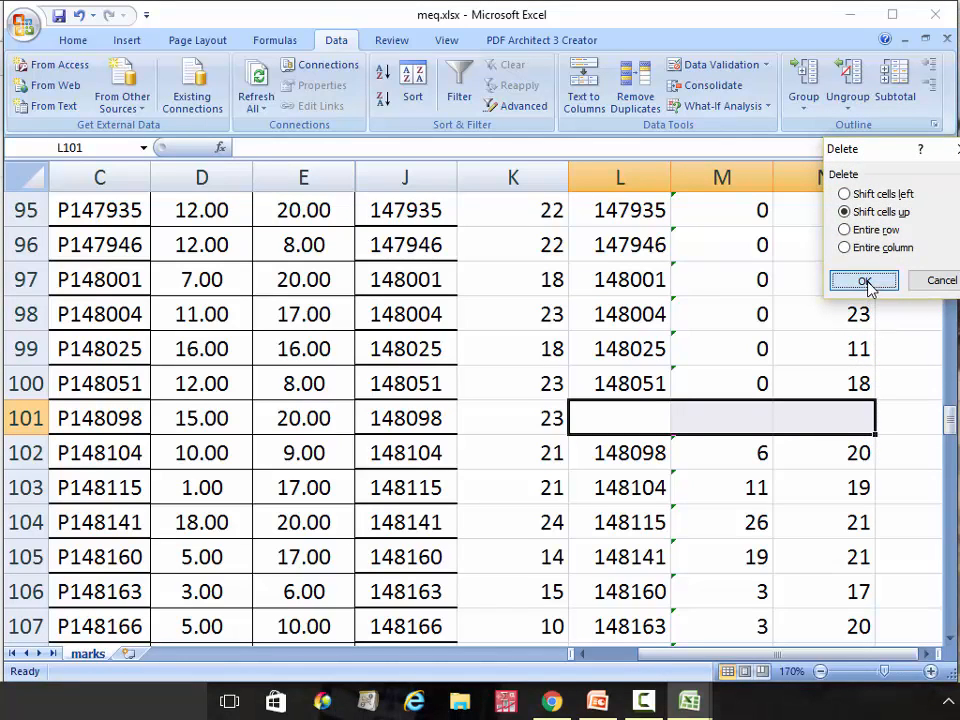
click(866, 283)
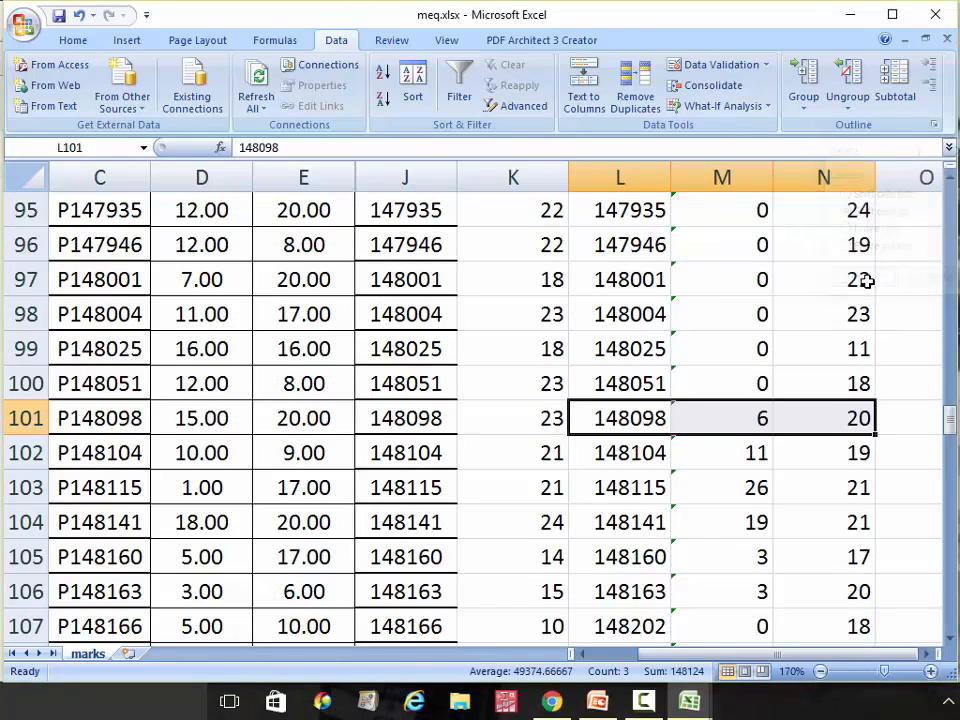
click(749, 390)
click(769, 408)
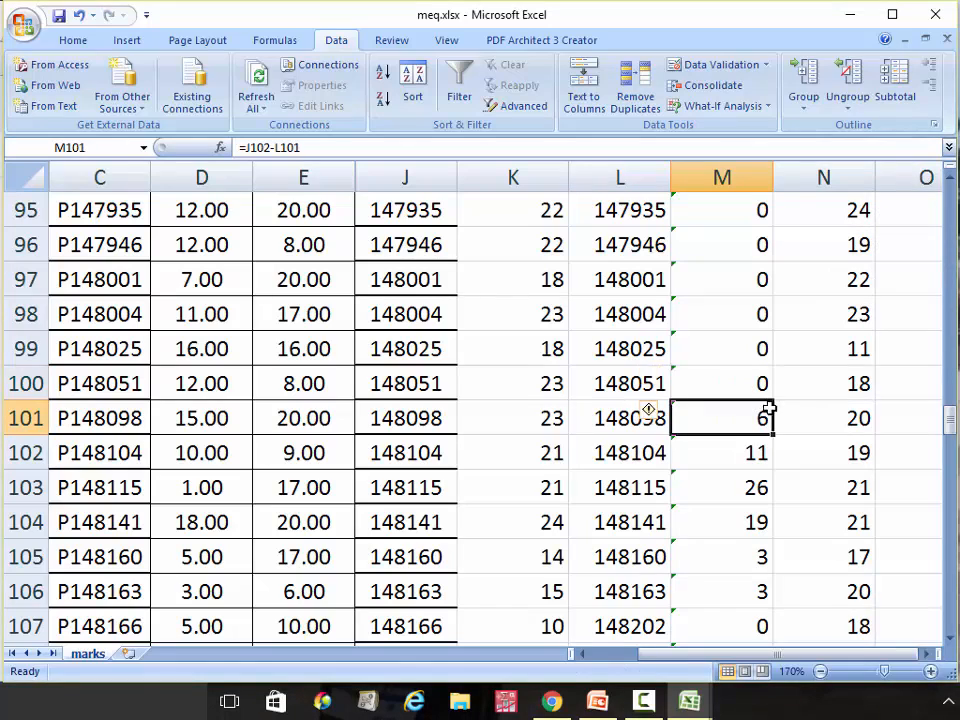
click(762, 388)
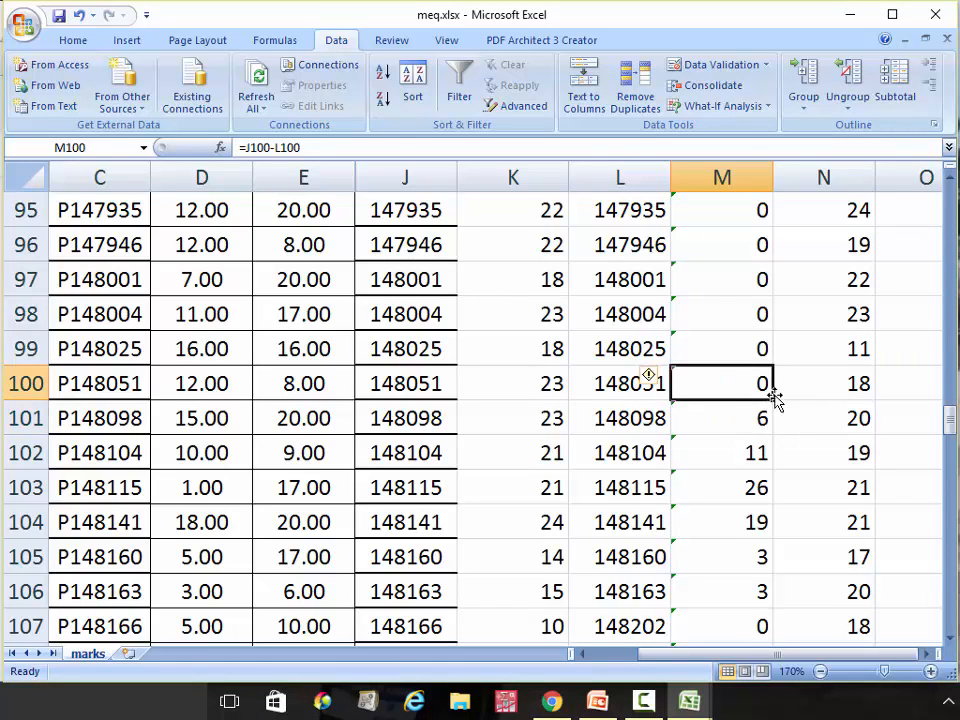
Refill the M100 difference formula down, then insert blank cells at L107:N107 shifting values down
drag(775, 399, 677, 583)
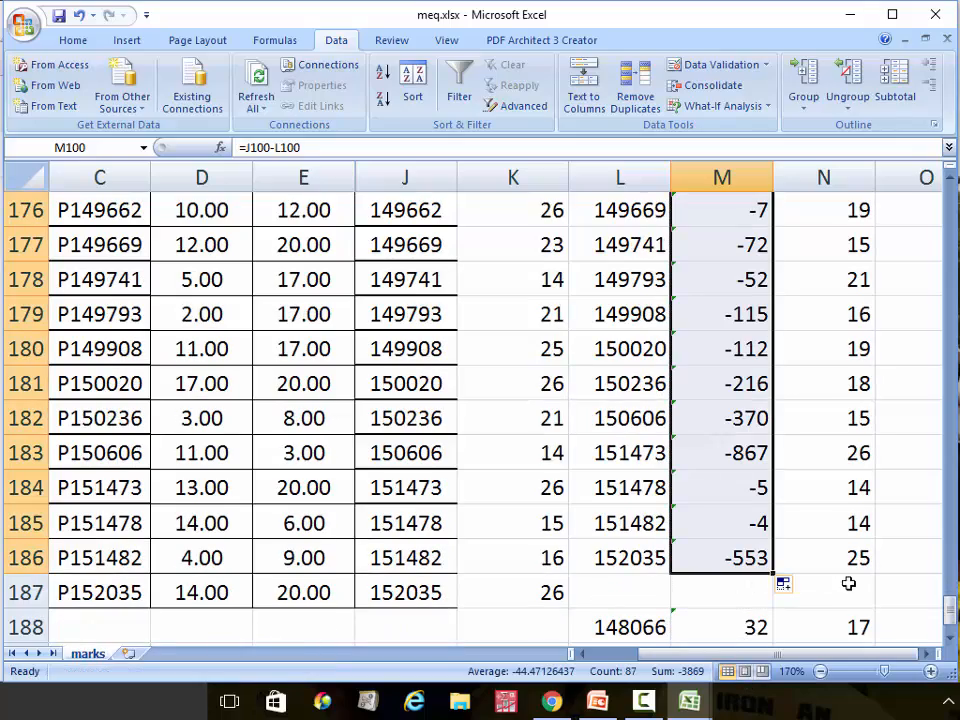
drag(953, 607, 917, 430)
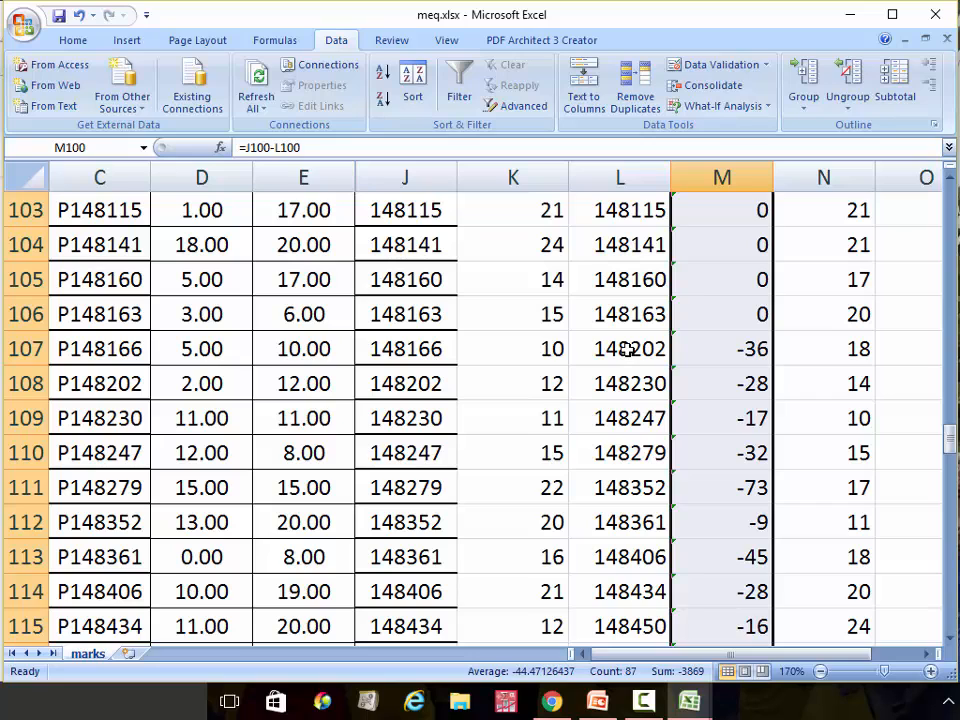
drag(627, 349, 813, 353)
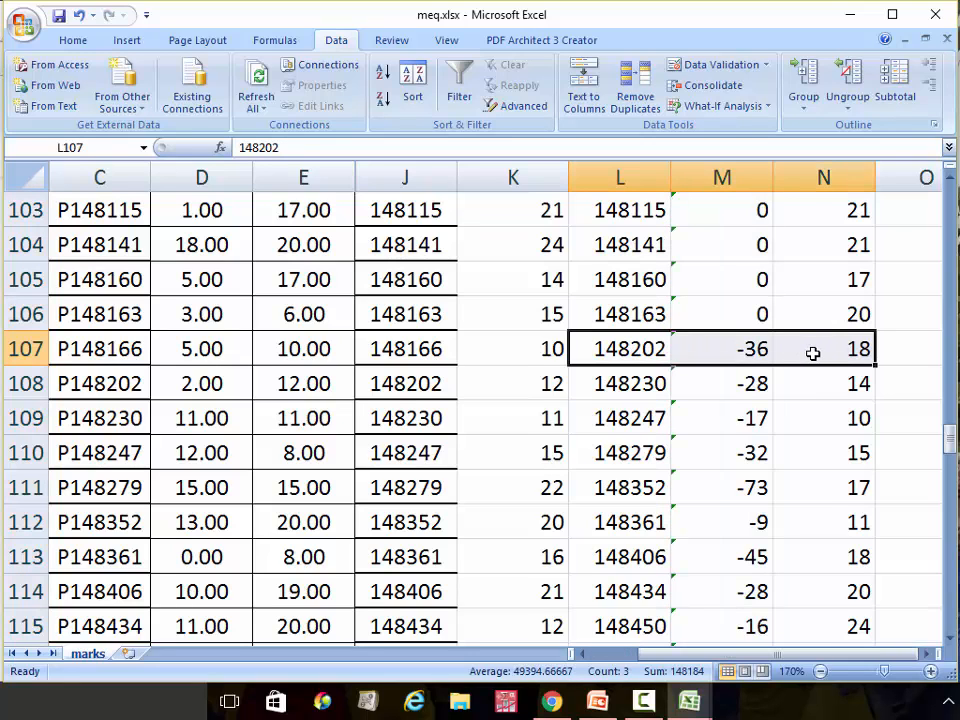
right_click(813, 353)
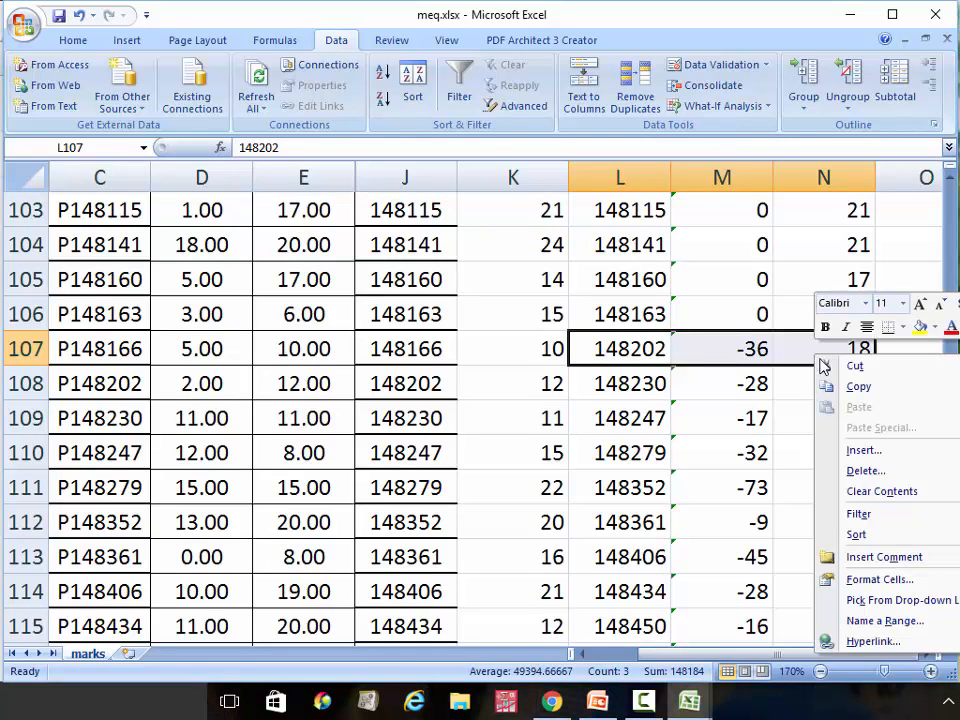
click(862, 451)
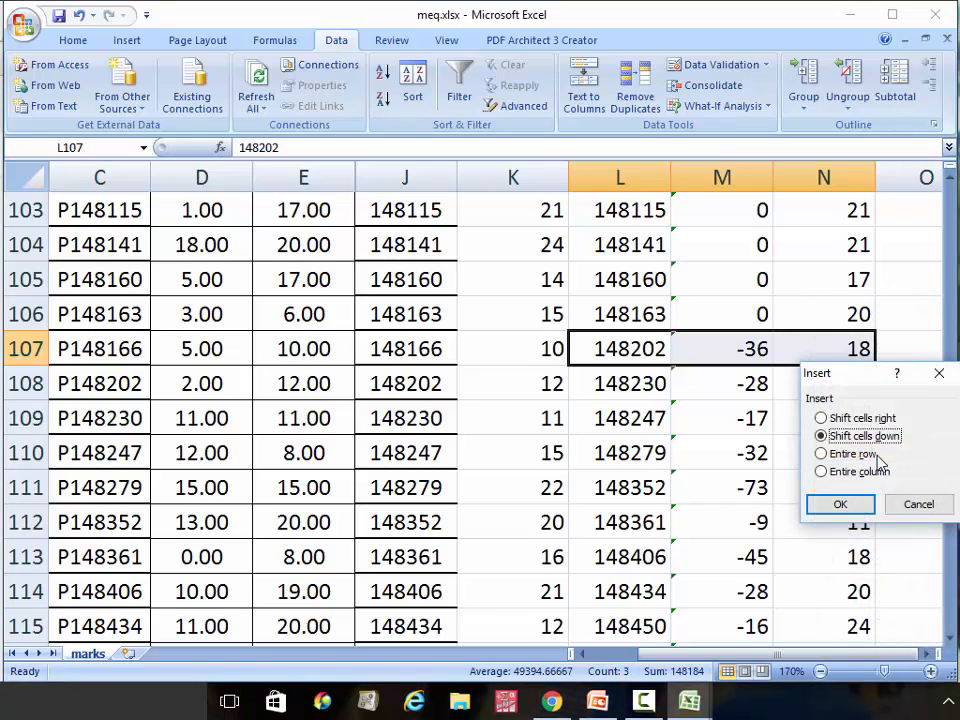
click(841, 506)
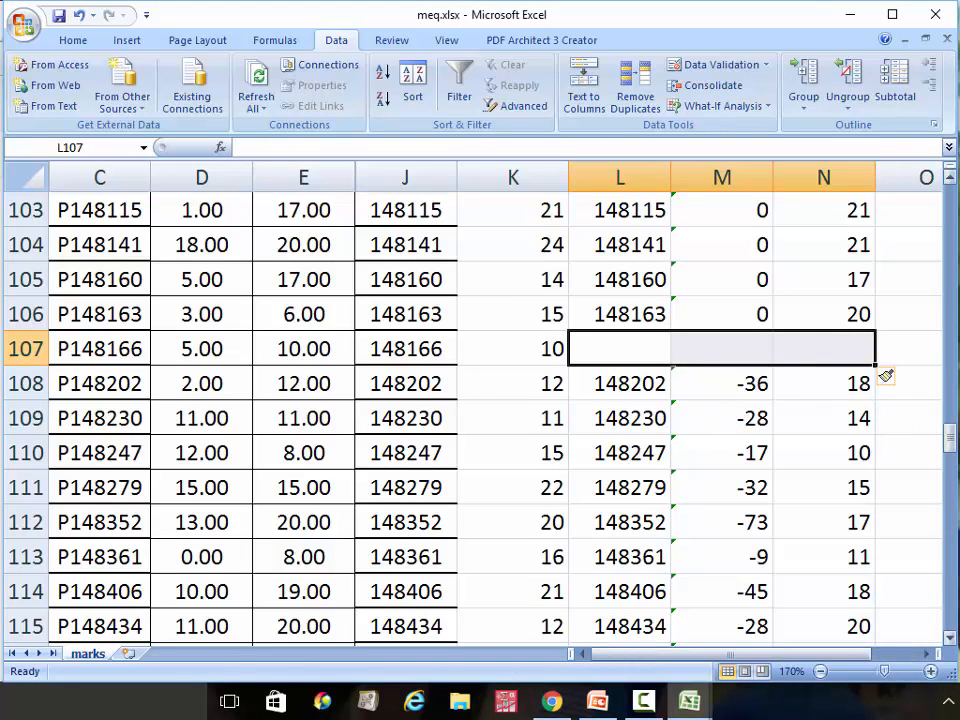
Copy the 148066 entry from L189:N189 into the gap at L107
drag(951, 444, 955, 630)
drag(640, 557, 836, 545)
key(ctrl+c)
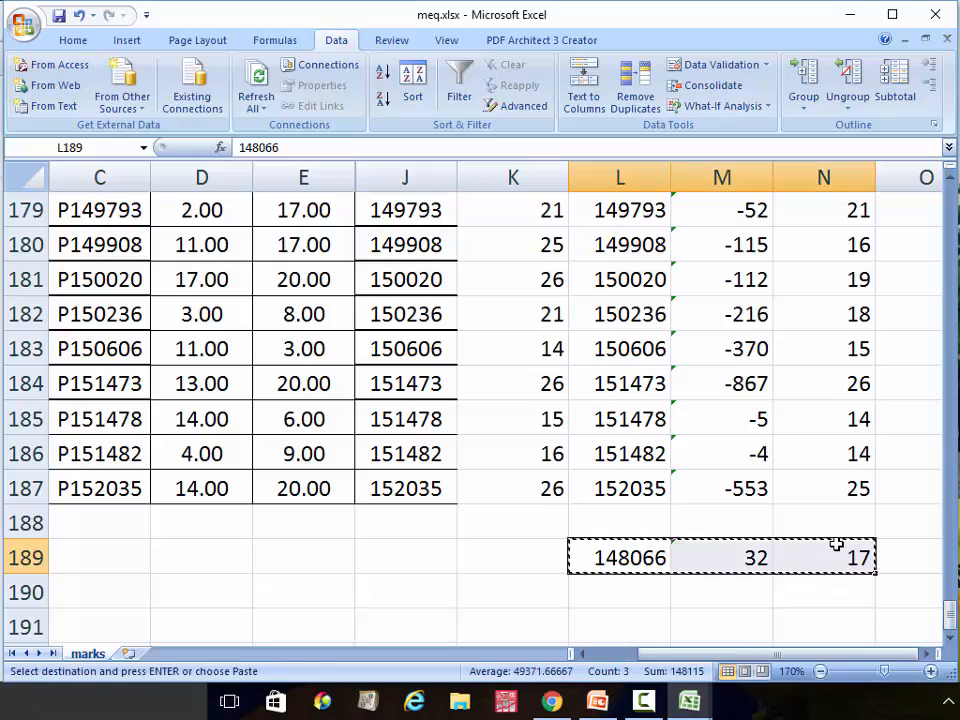
drag(953, 608, 938, 429)
click(658, 416)
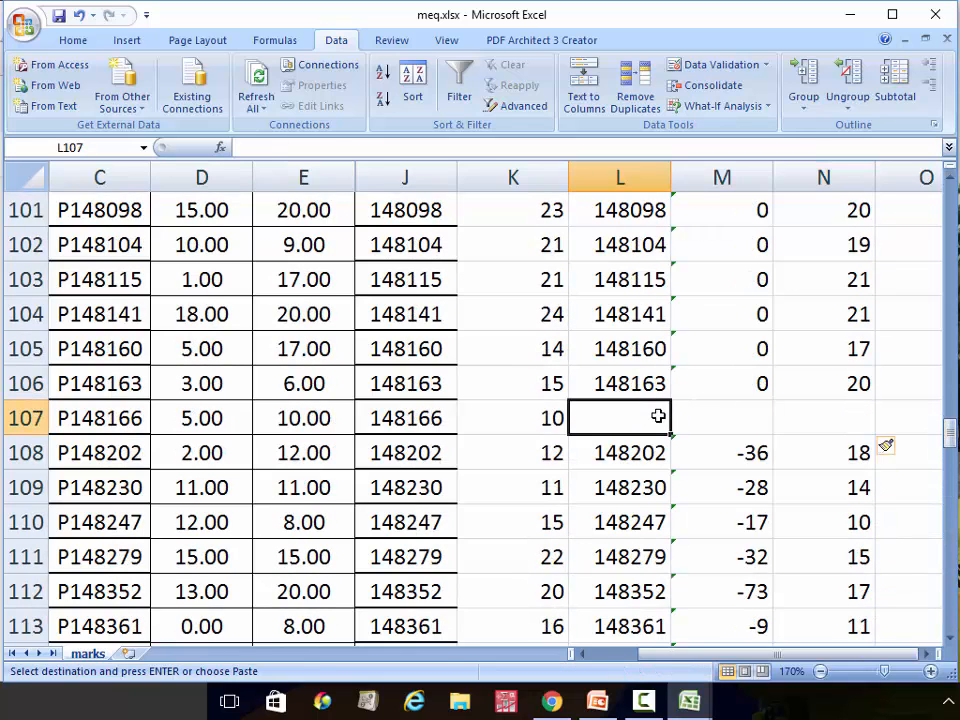
key(Return)
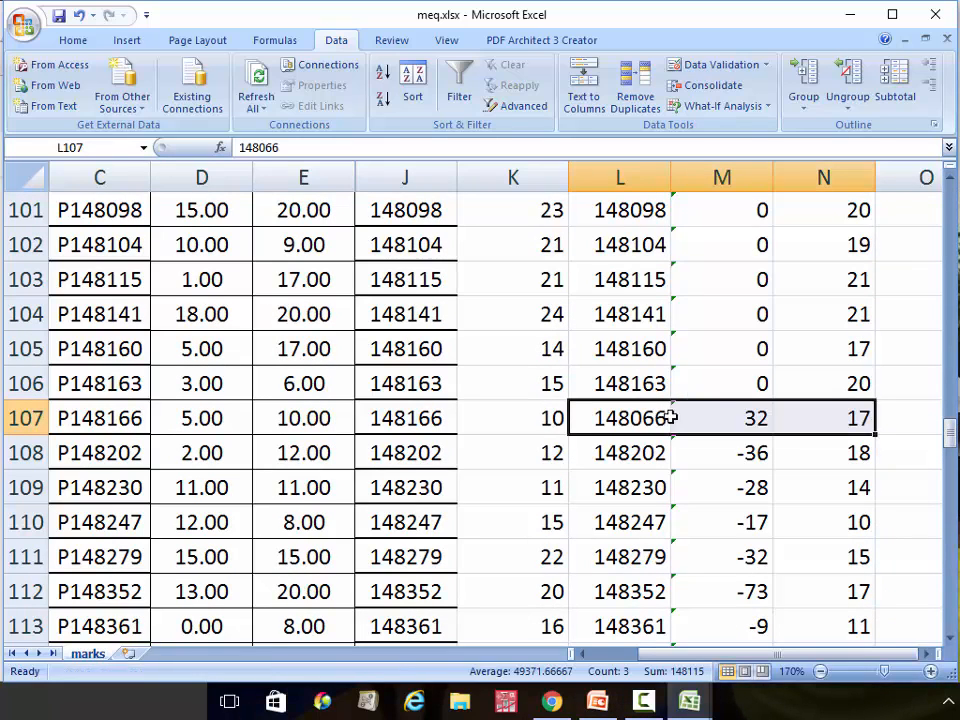
Extend the M106 difference formula down column M to row 187
click(757, 387)
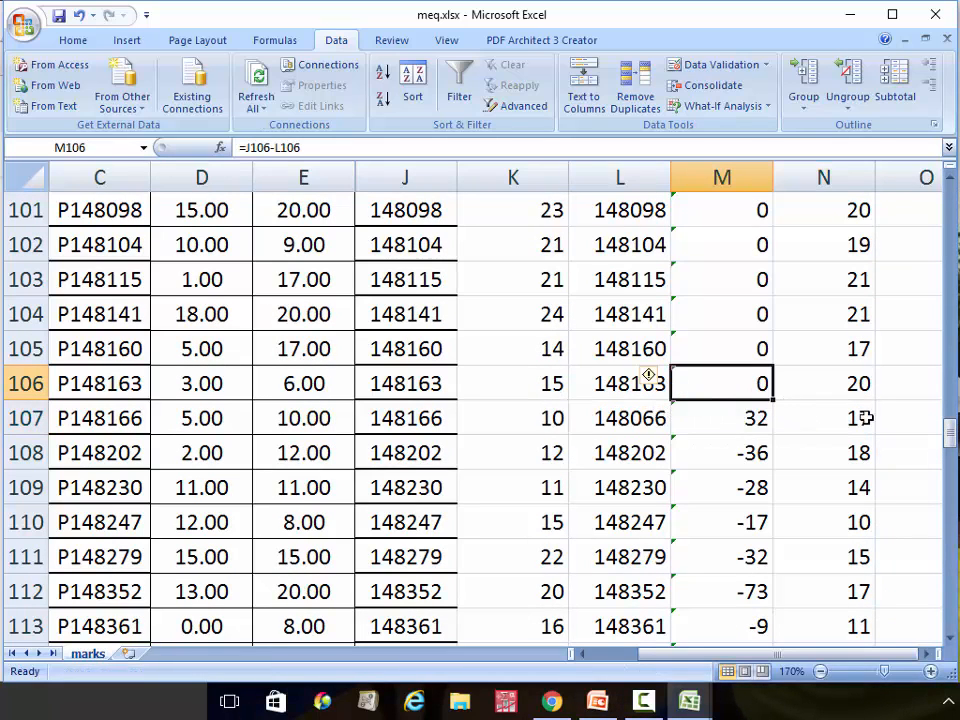
mouse_move(950, 432)
mouse_down()
mouse_move(952, 498)
mouse_move(953, 452)
mouse_up()
drag(769, 297, 762, 605)
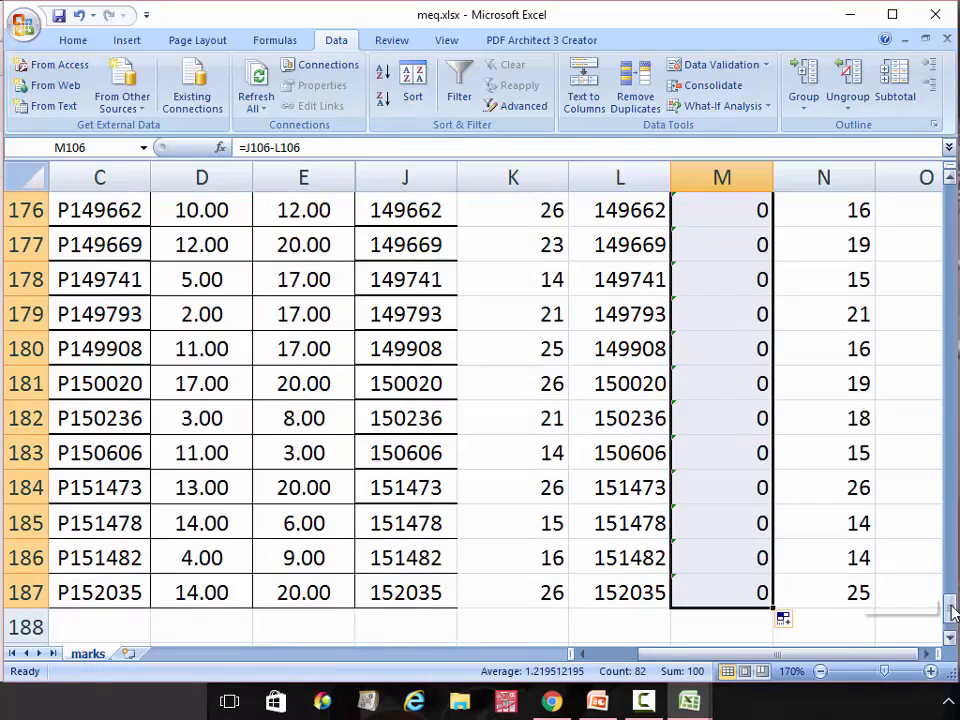
drag(949, 615, 934, 437)
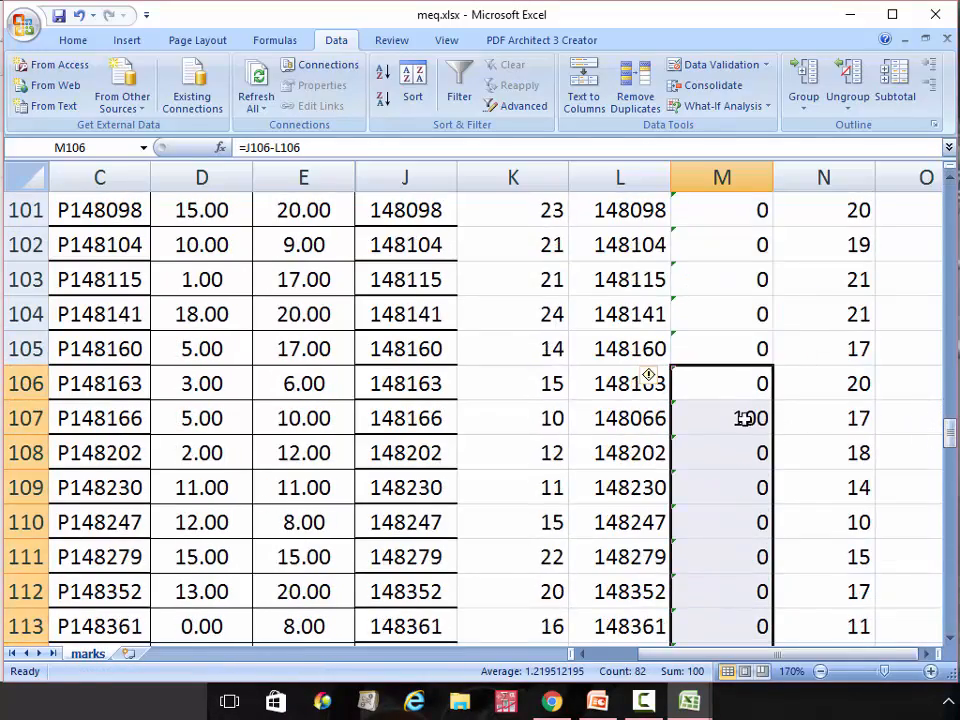
click(740, 417)
click(630, 422)
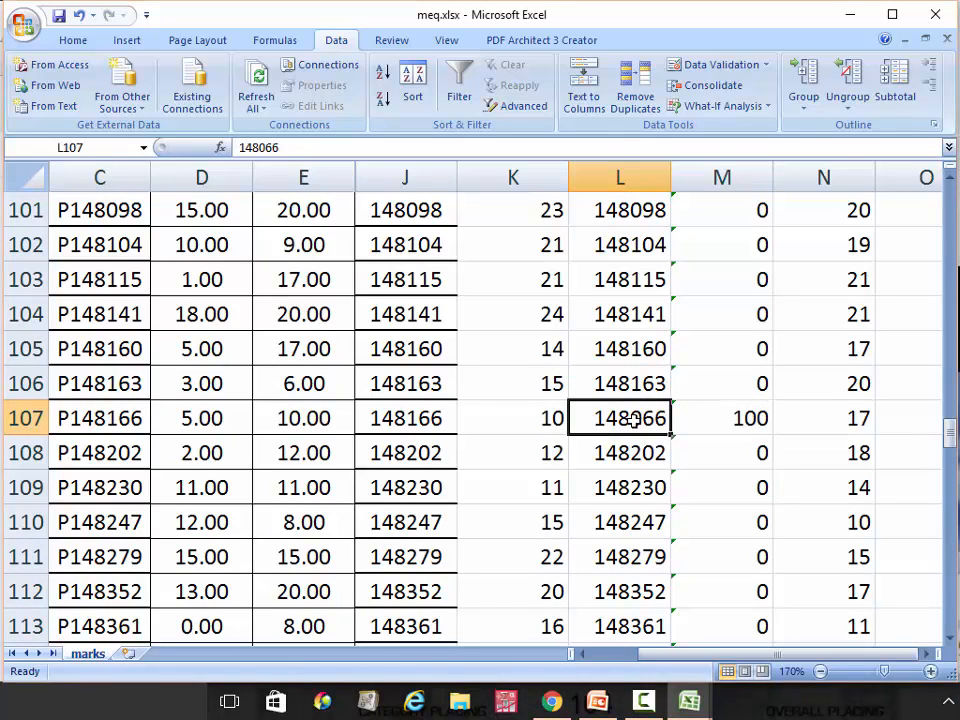
double_click(631, 420)
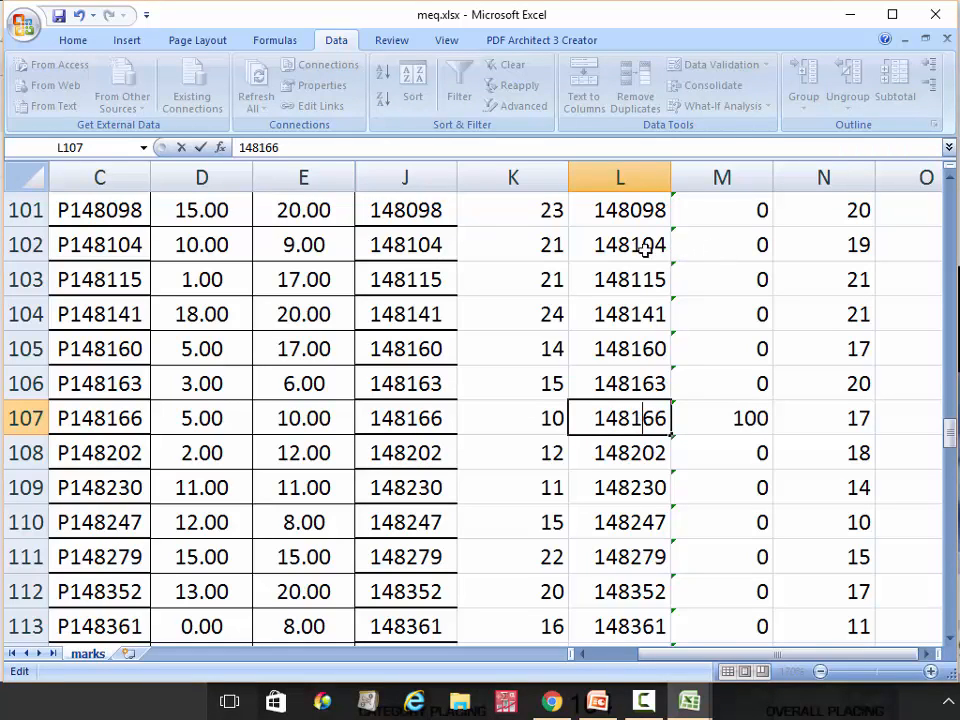
click(59, 16)
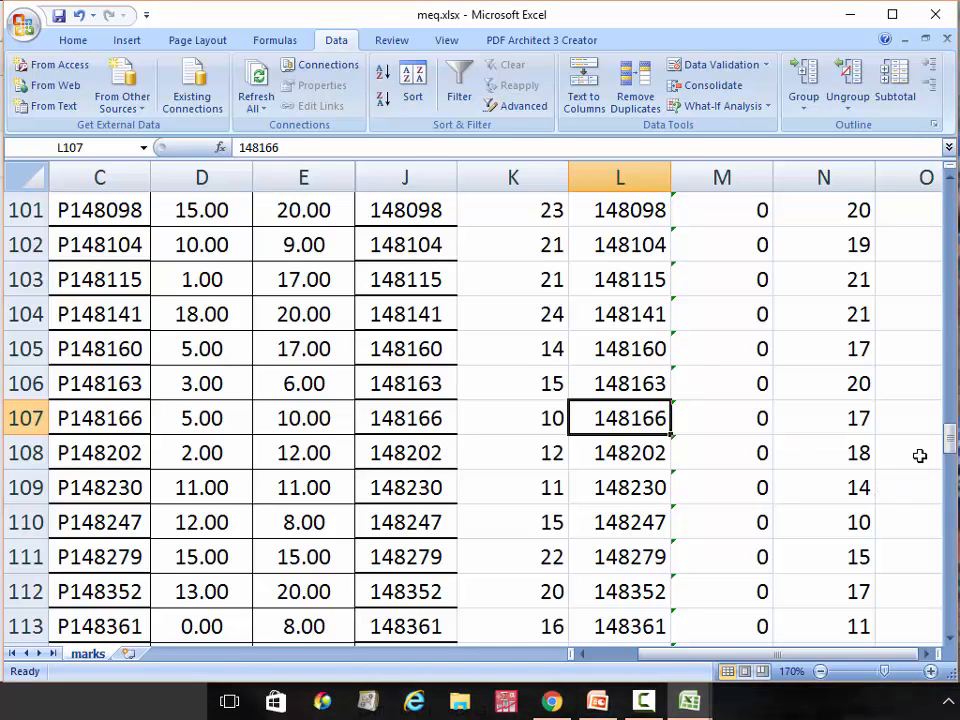
Delete the numeric MATRIK, lowercase matrik and #REF! helper columns
drag(949, 446, 917, 193)
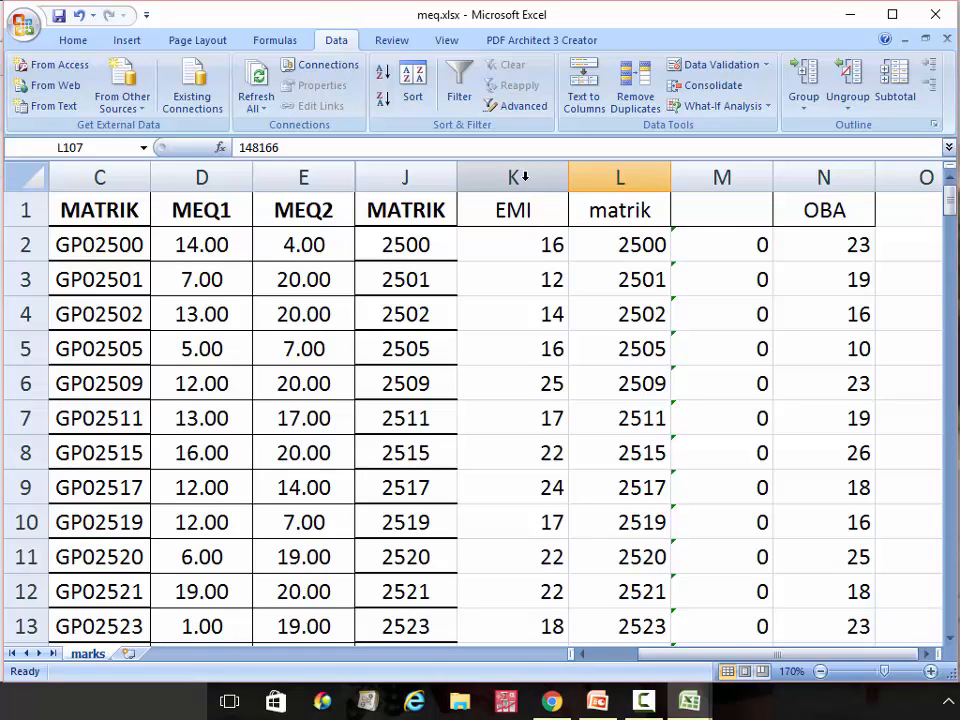
click(405, 172)
right_click(405, 175)
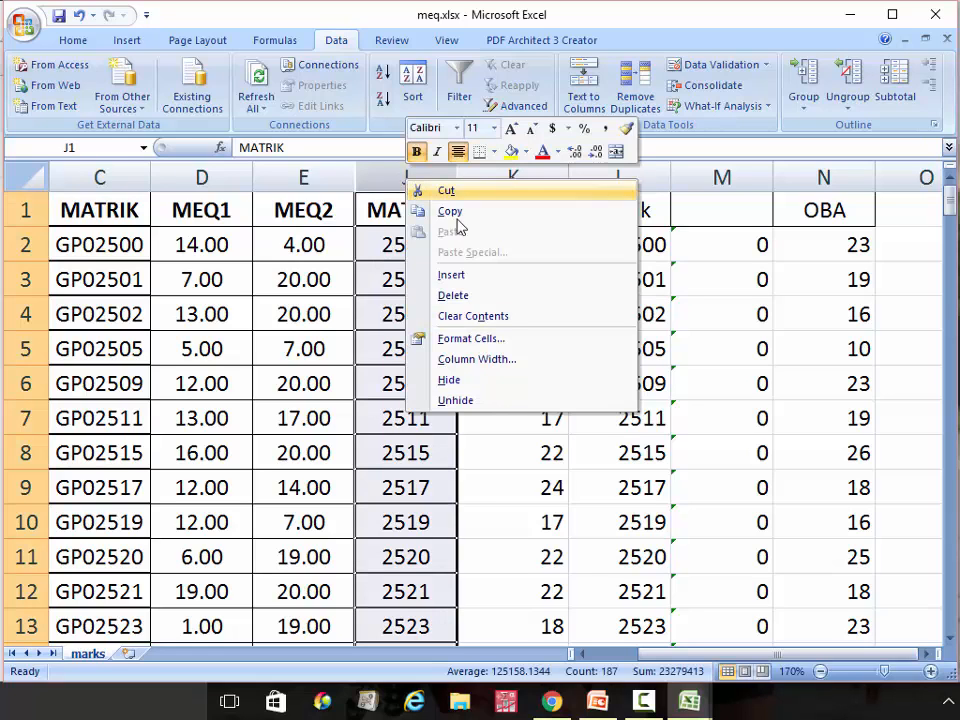
click(484, 302)
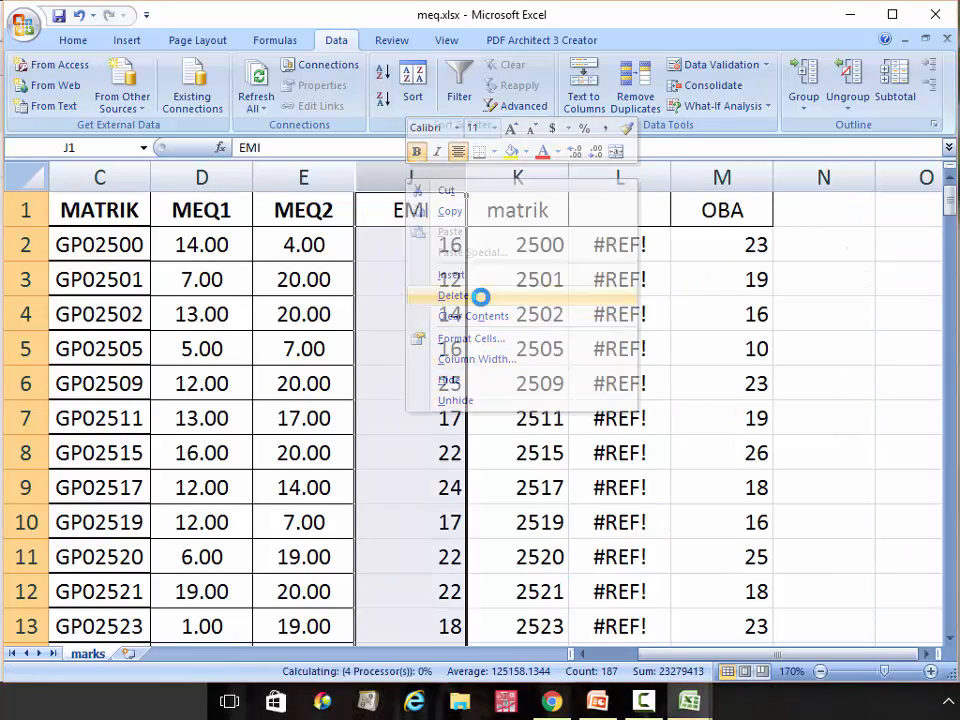
click(527, 176)
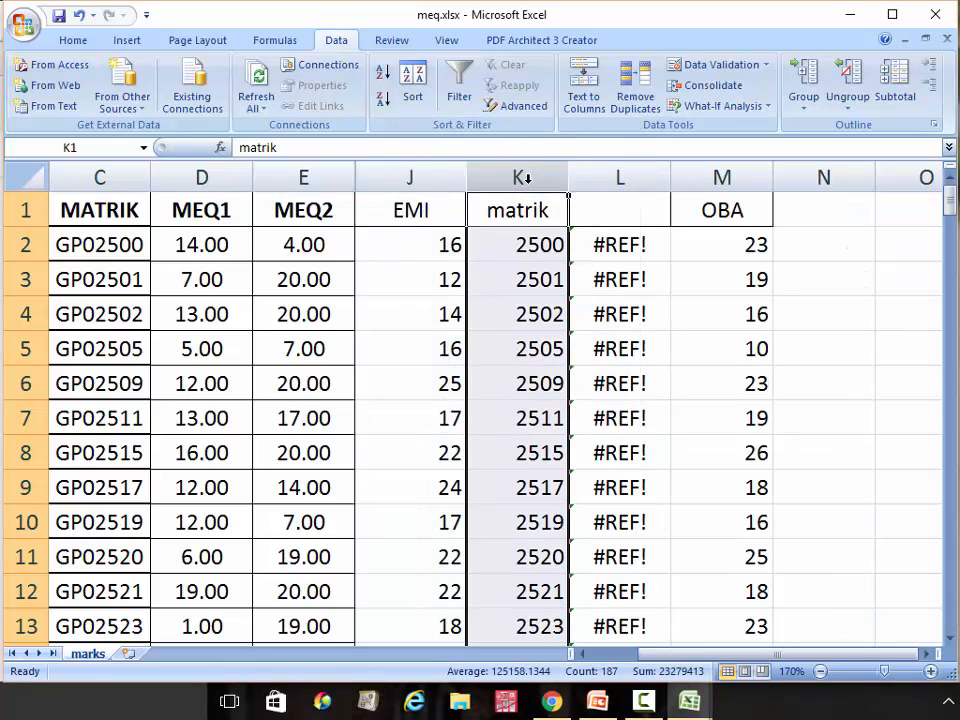
right_click(530, 180)
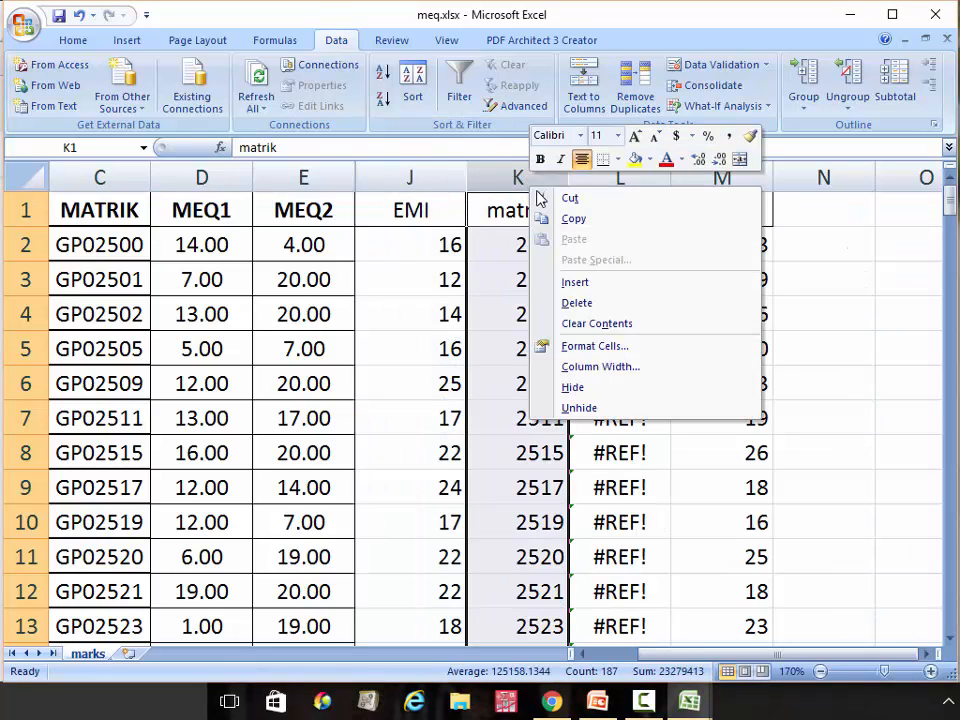
click(615, 305)
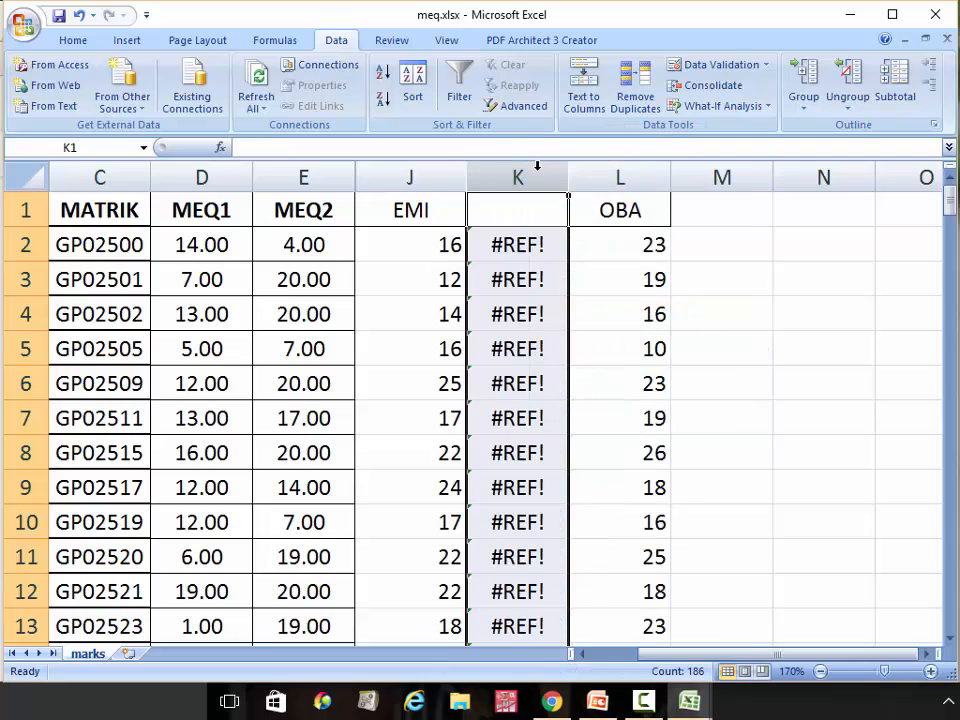
right_click(536, 171)
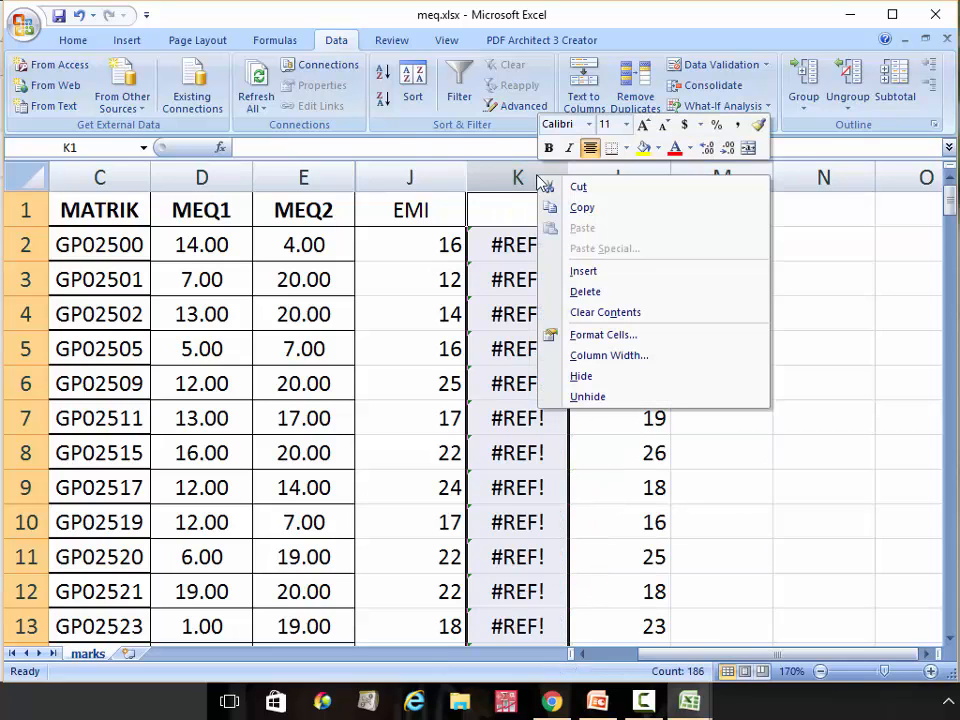
click(607, 292)
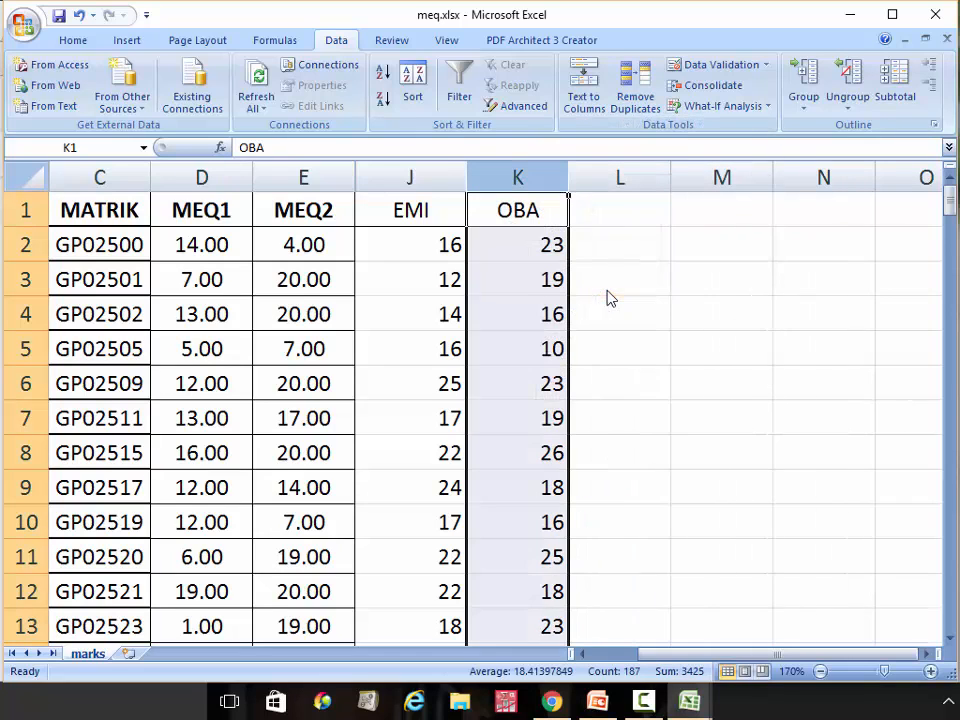
click(625, 241)
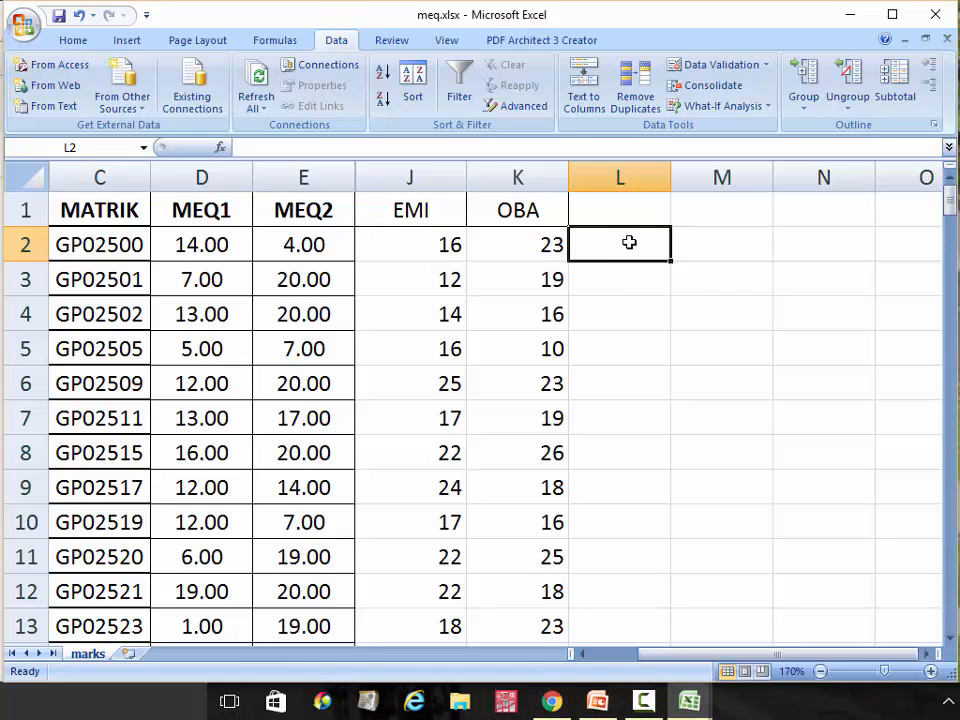
Enter the formula =D2+E2+J2+K2 in L2 to total MEQ1, MEQ2, EMI and OBA
text(=)
click(217, 243)
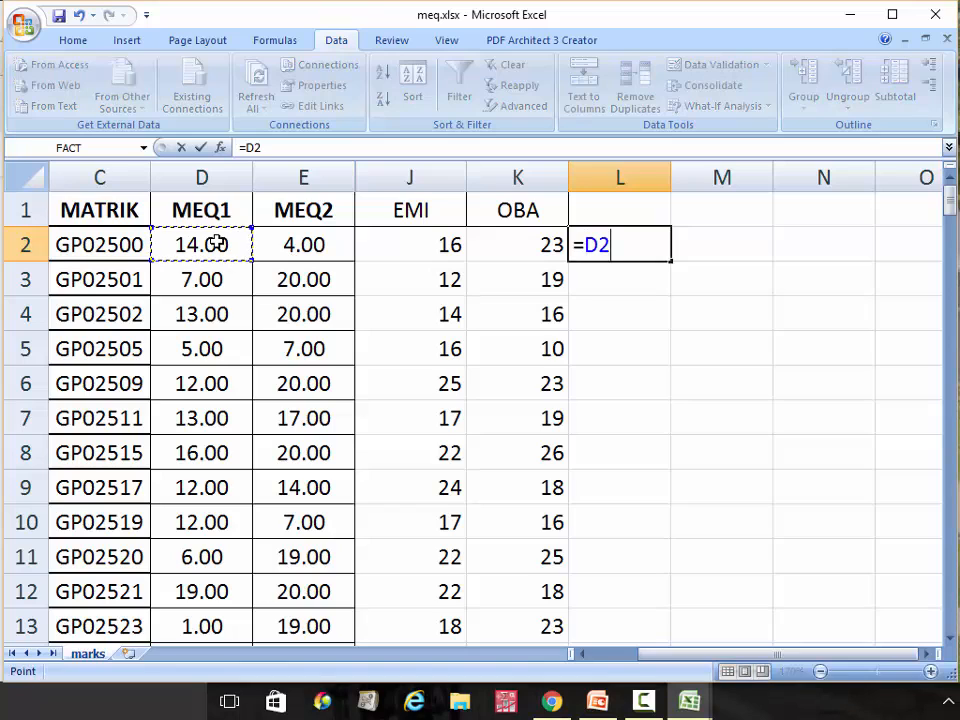
text(+)
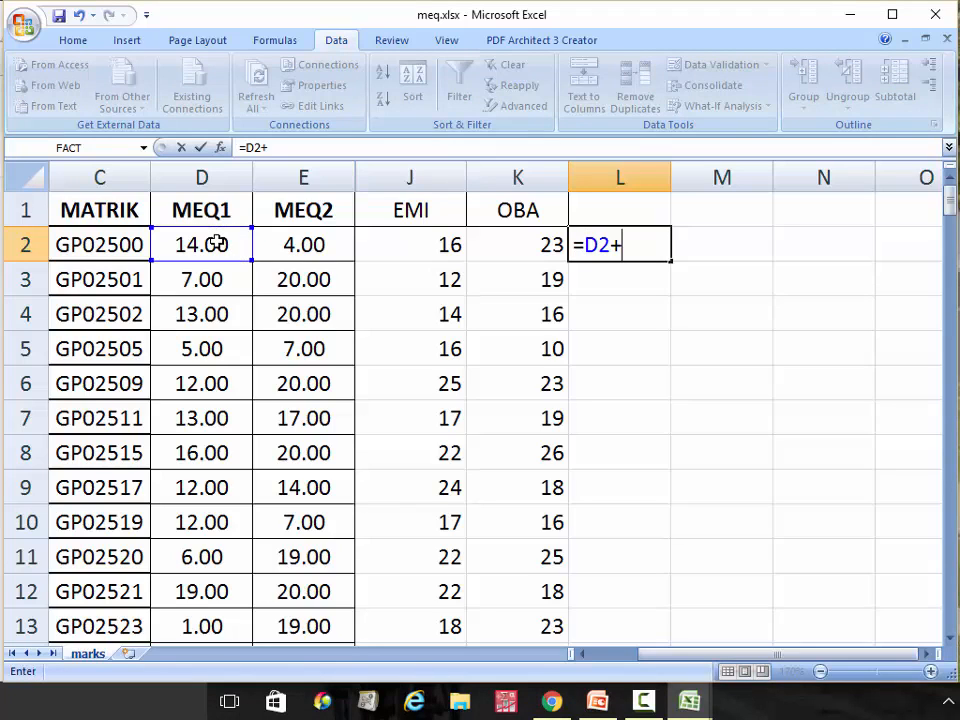
click(291, 244)
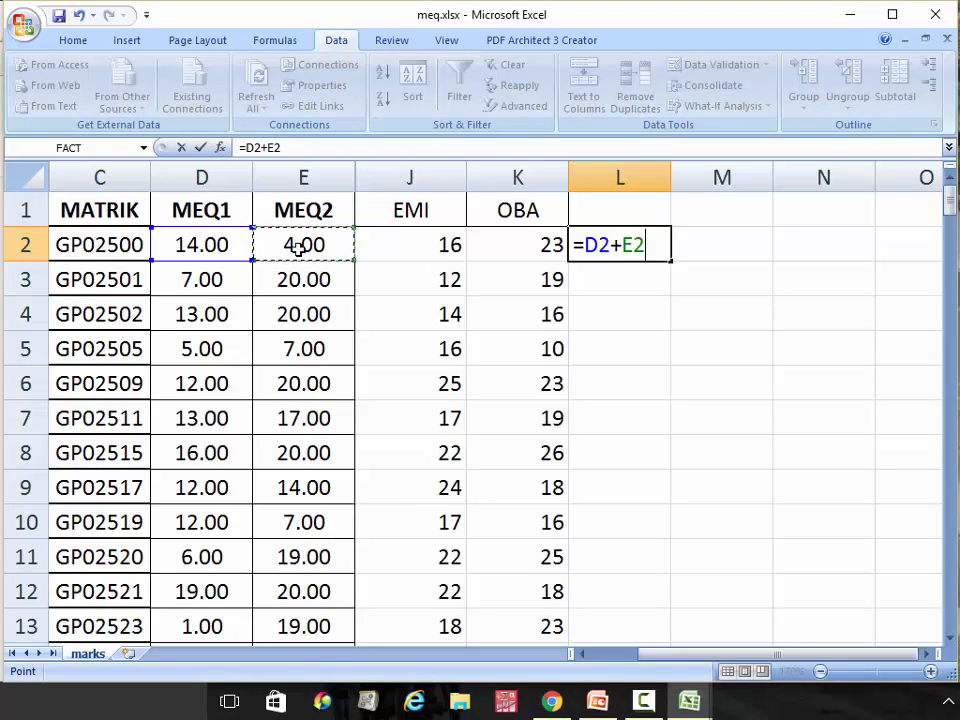
text(+)
click(450, 248)
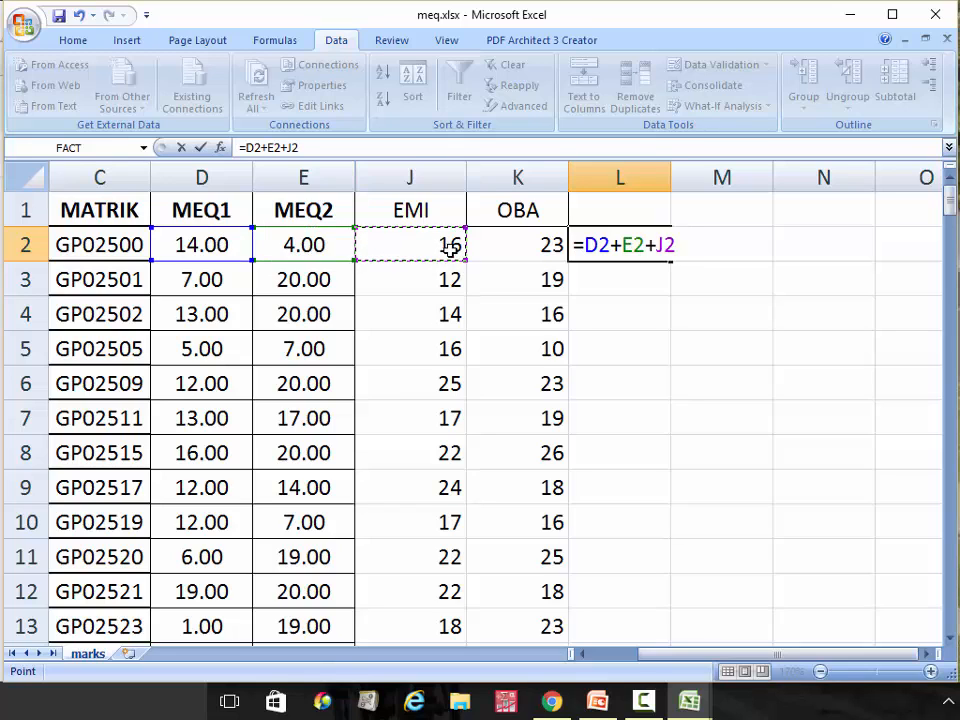
text(+)
click(511, 251)
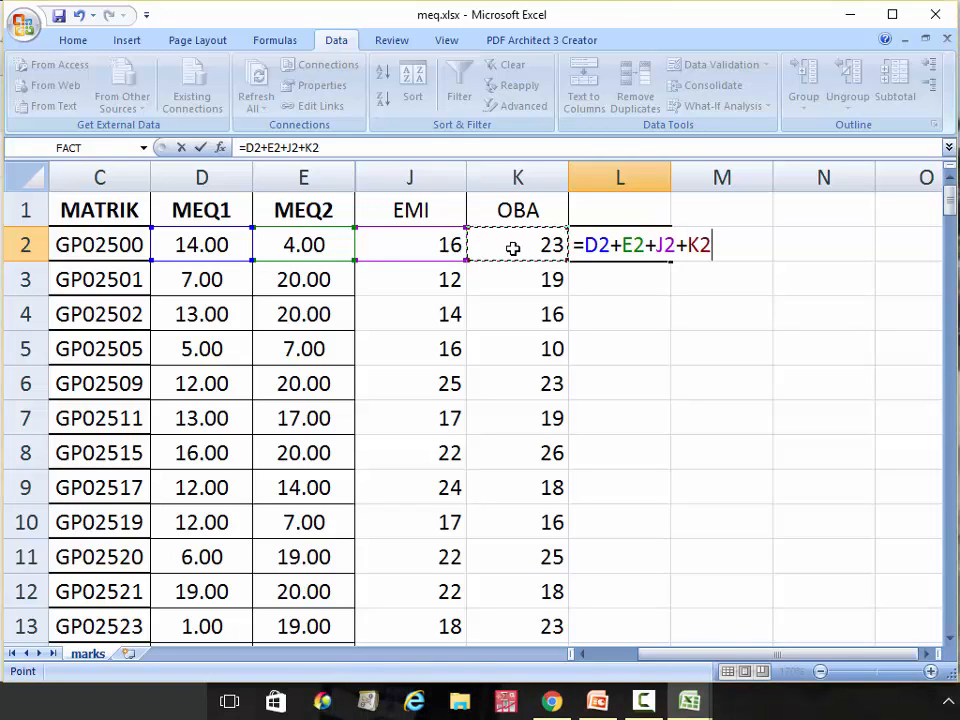
key(Return)
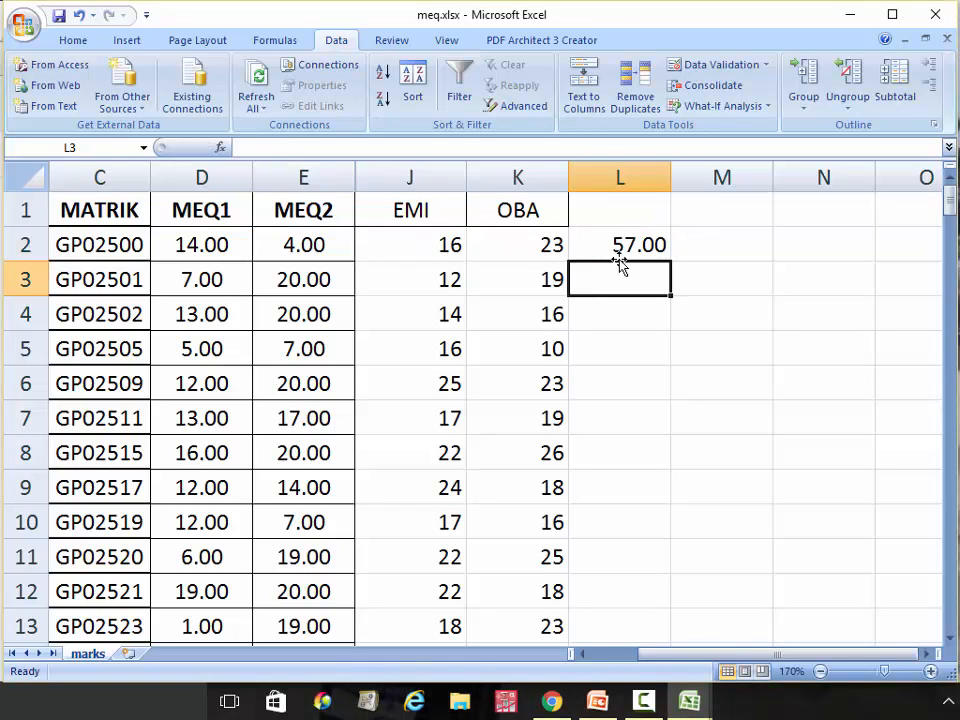
Give column L the heading FF2613 in L1
click(610, 212)
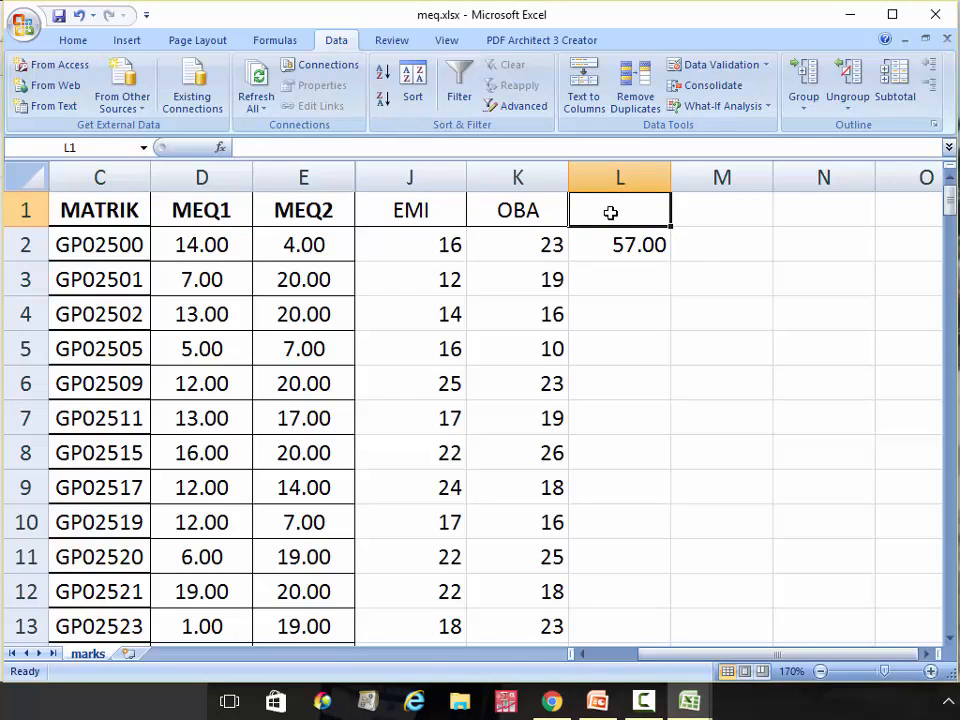
text(FF26)
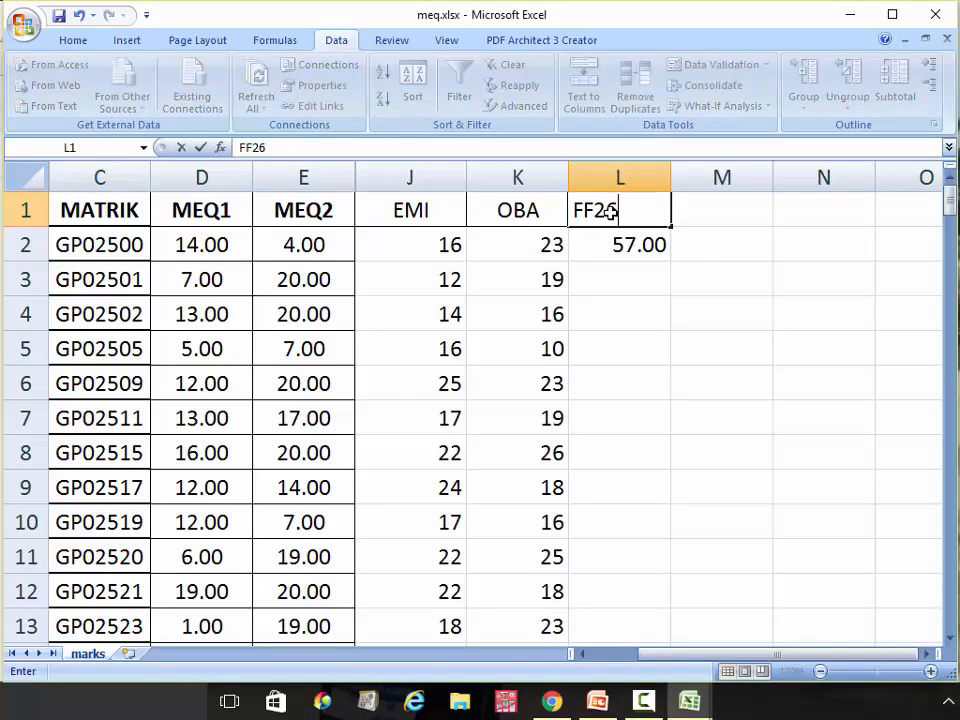
text(13)
click(624, 273)
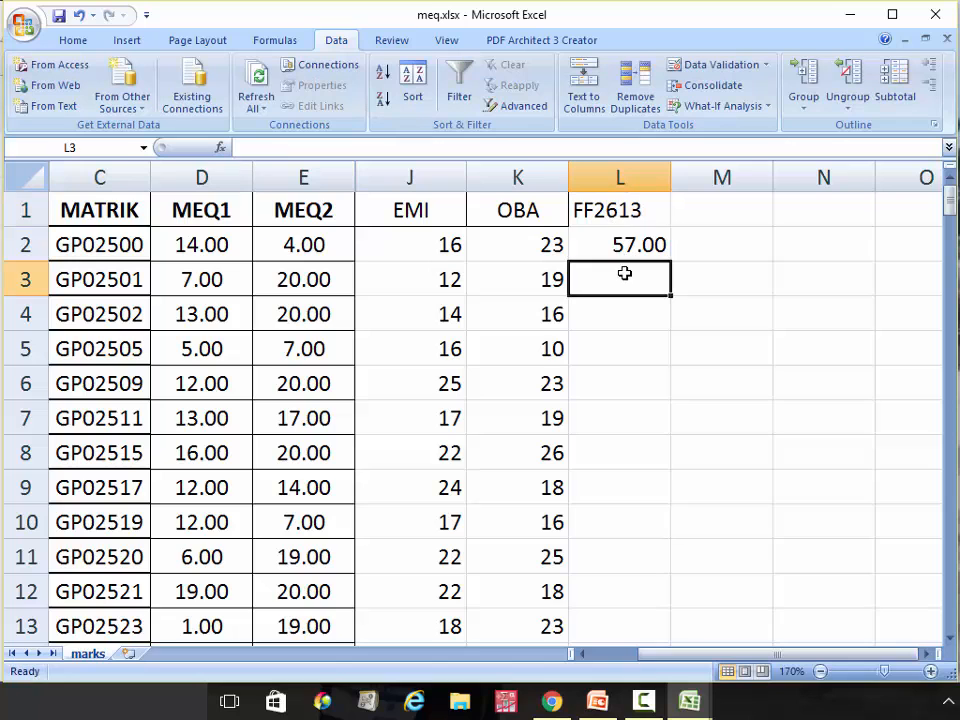
click(634, 245)
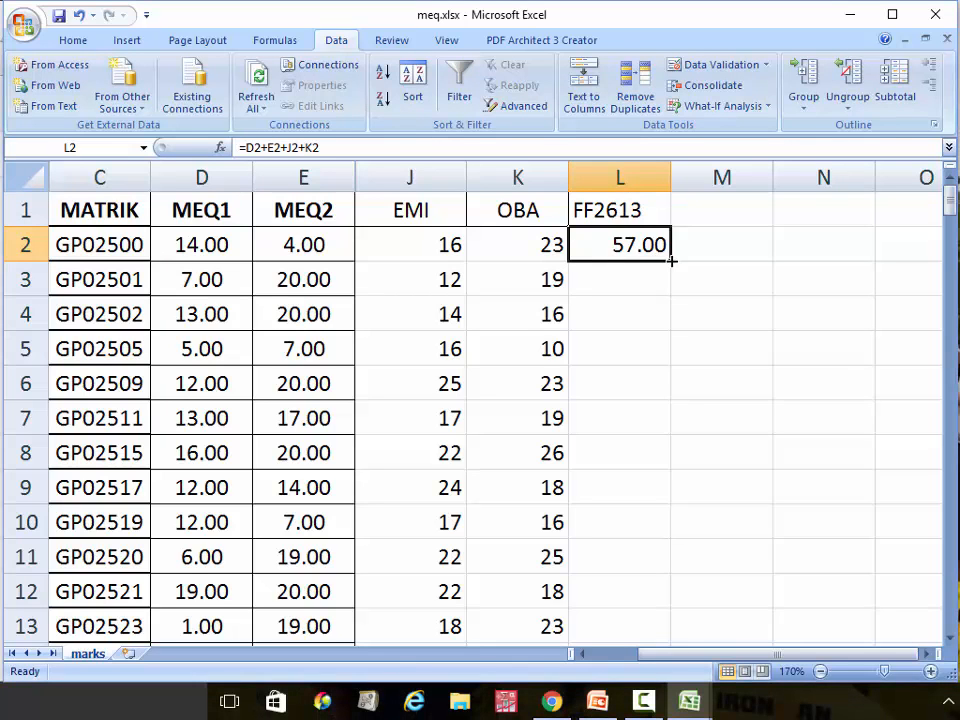
Fill the L2 total formula down column L, then switch to the SMPH login slideshow
drag(672, 260, 618, 570)
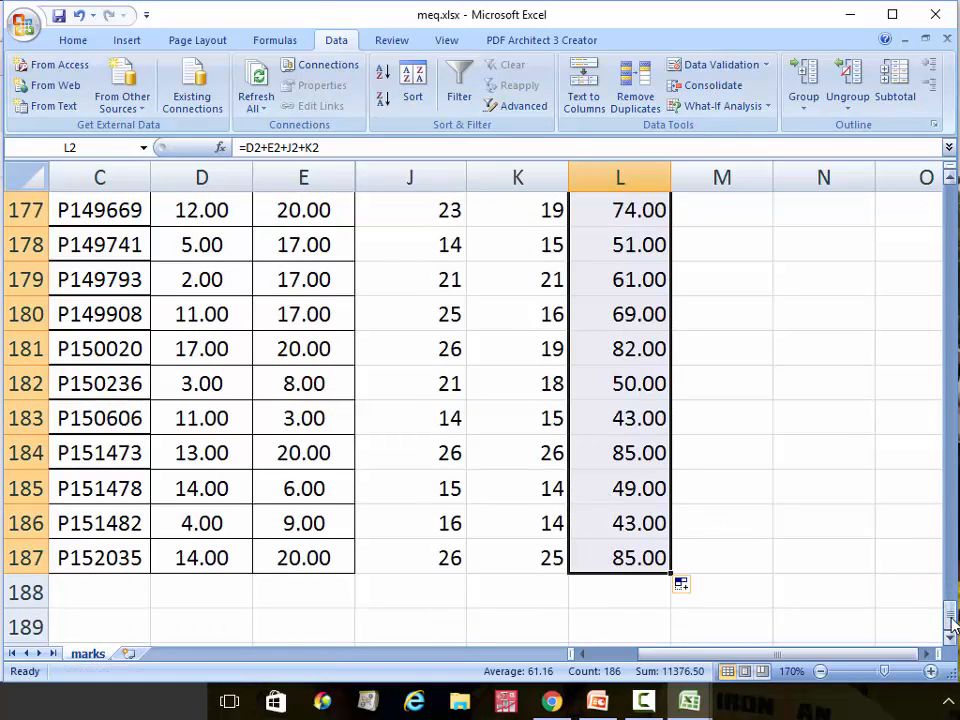
drag(950, 612, 891, 198)
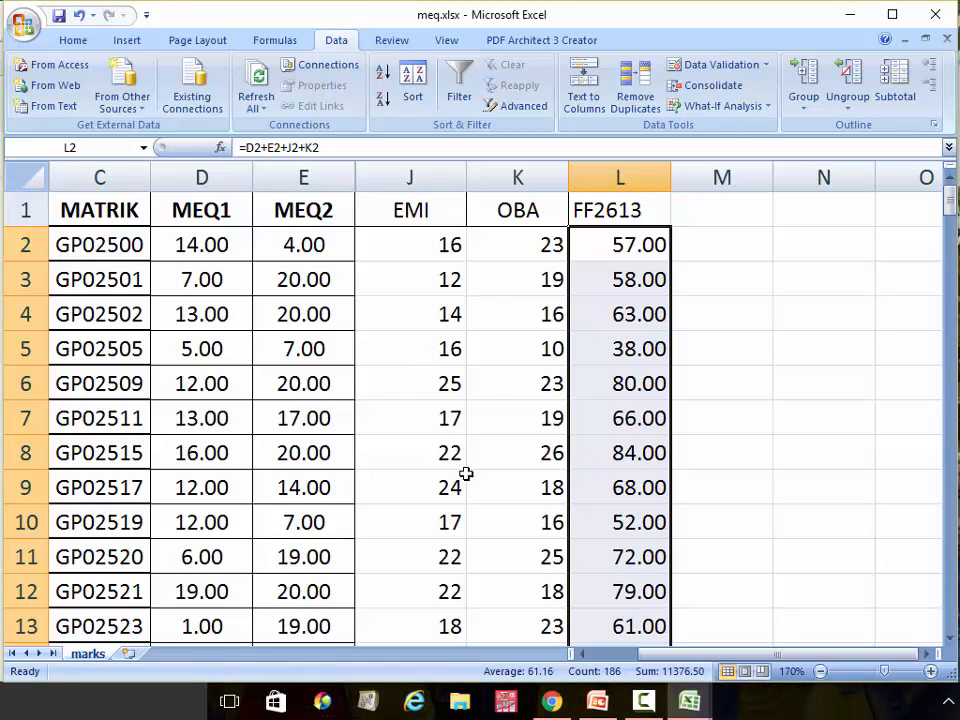
mouse_move(598, 706)
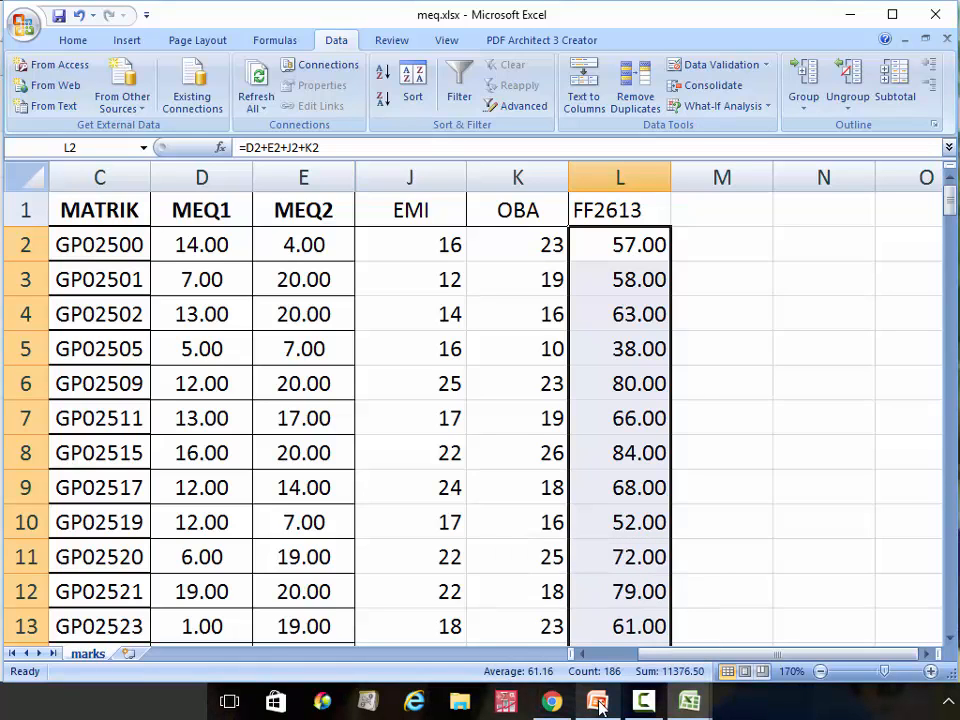
click(598, 703)
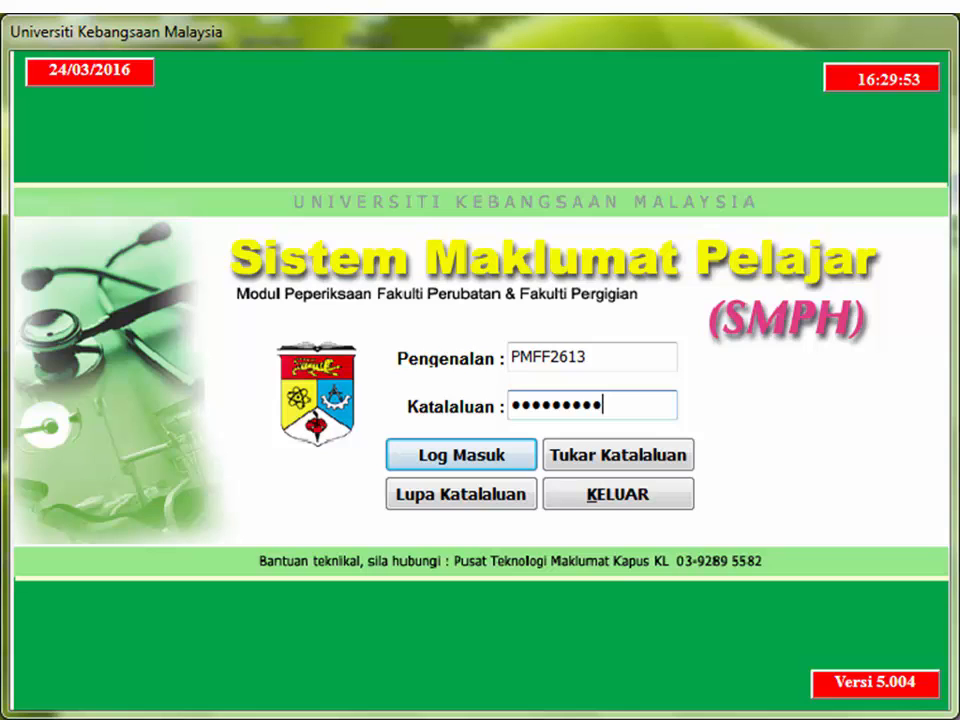
Log in to SMPH and open the Panduan Import marks guide under Peperiksaan
click(476, 465)
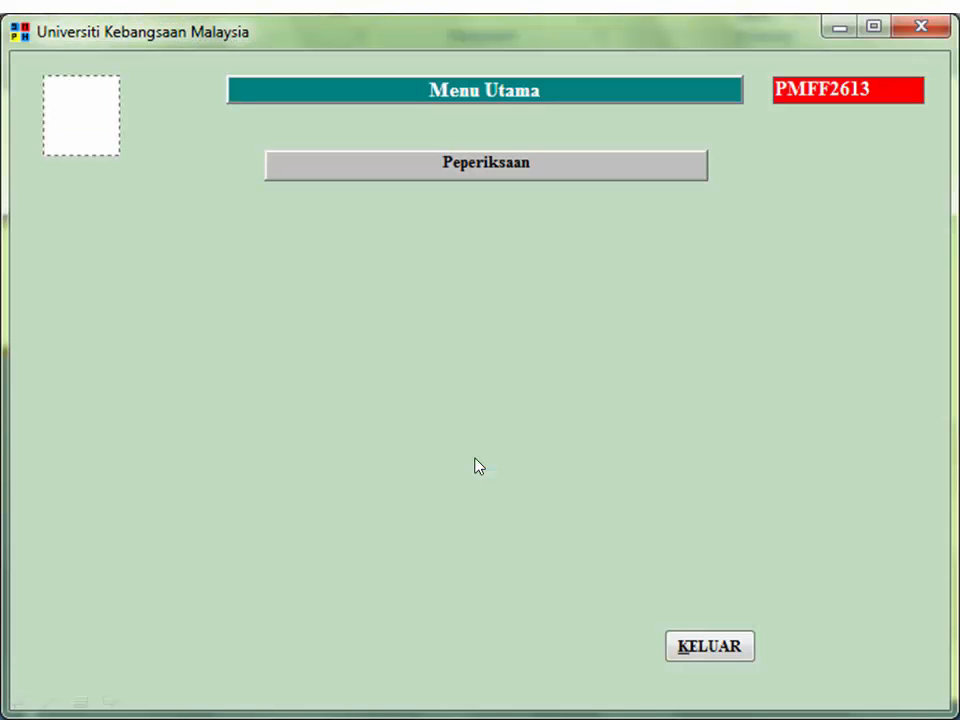
click(518, 174)
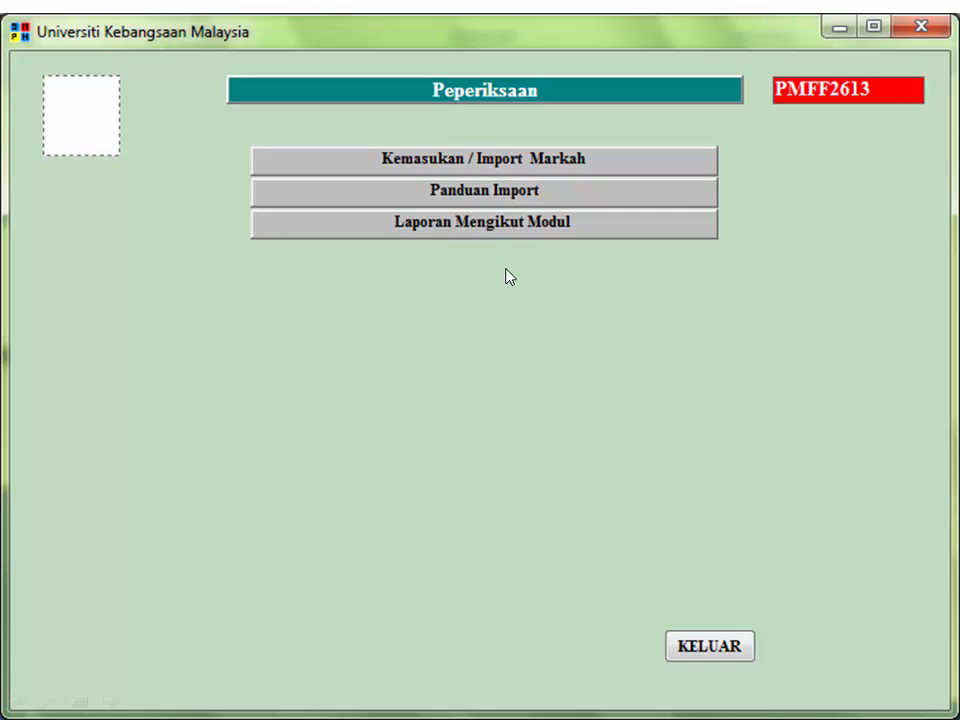
click(490, 200)
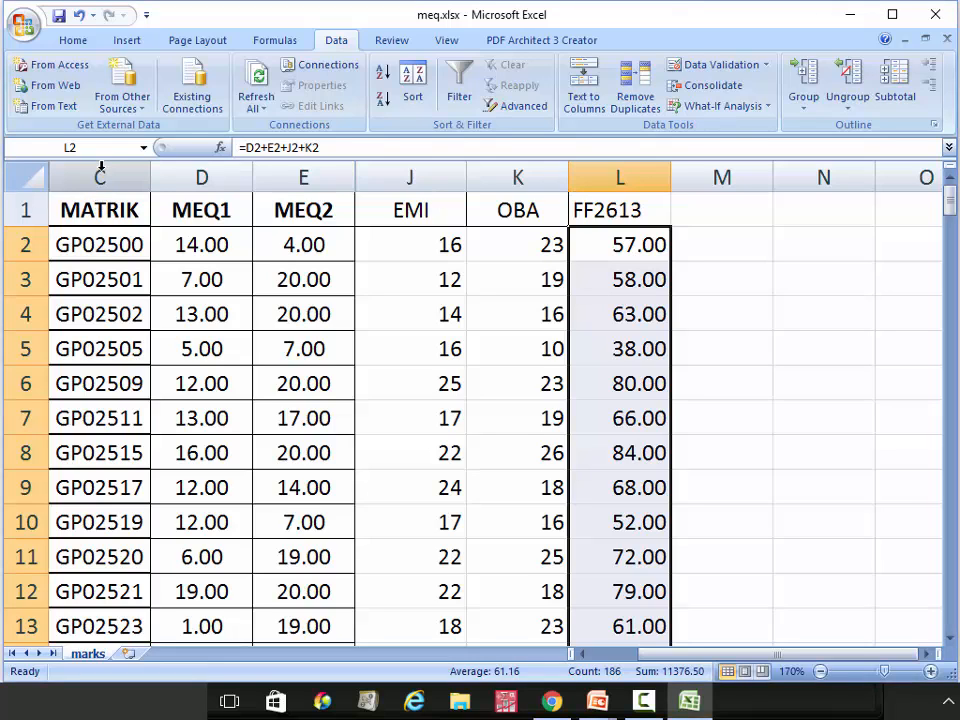
Copy the MATRIK column and create a new blank workbook
click(101, 167)
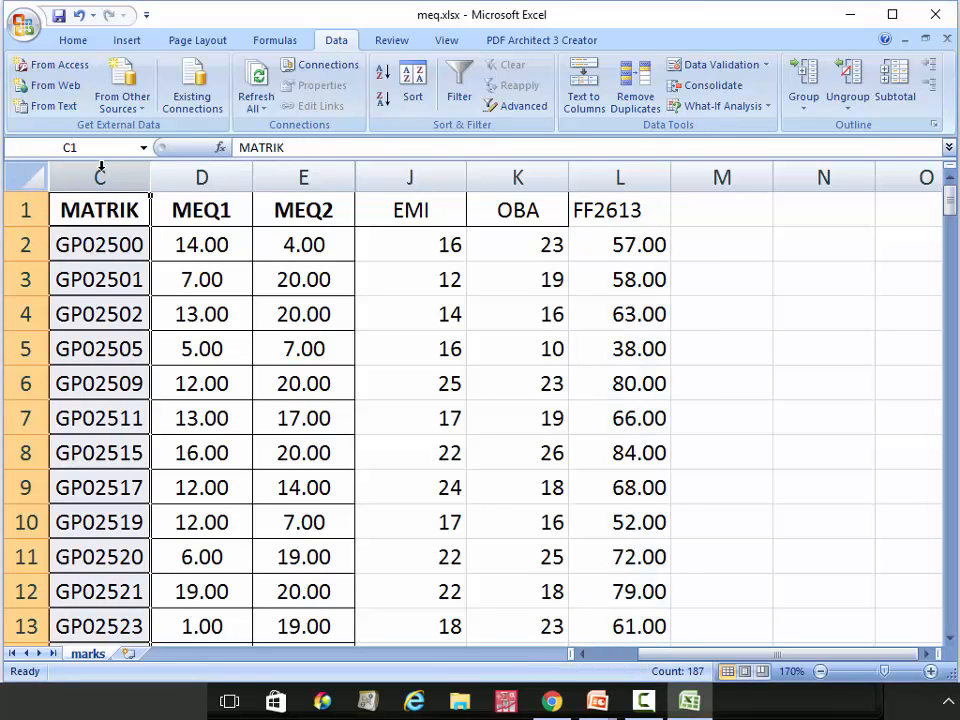
right_click(101, 167)
click(168, 209)
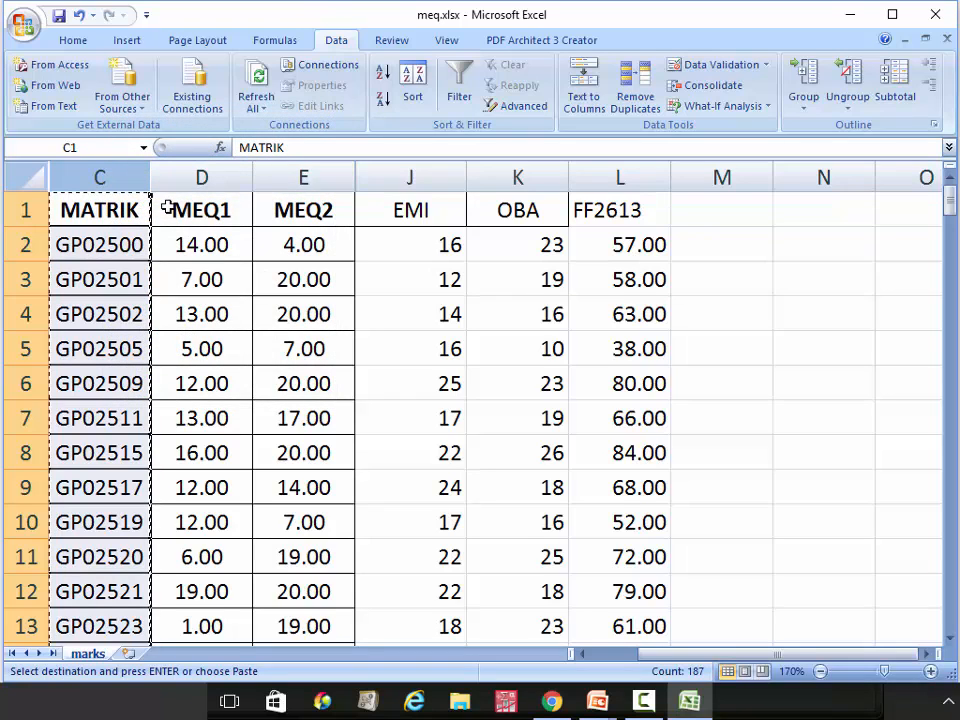
click(24, 22)
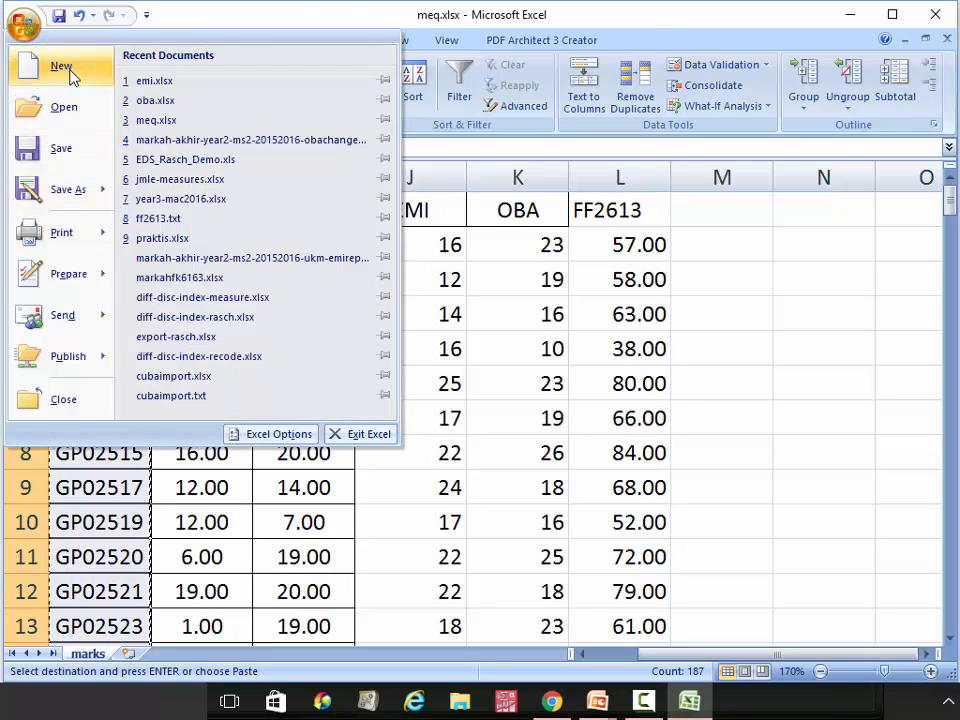
click(71, 70)
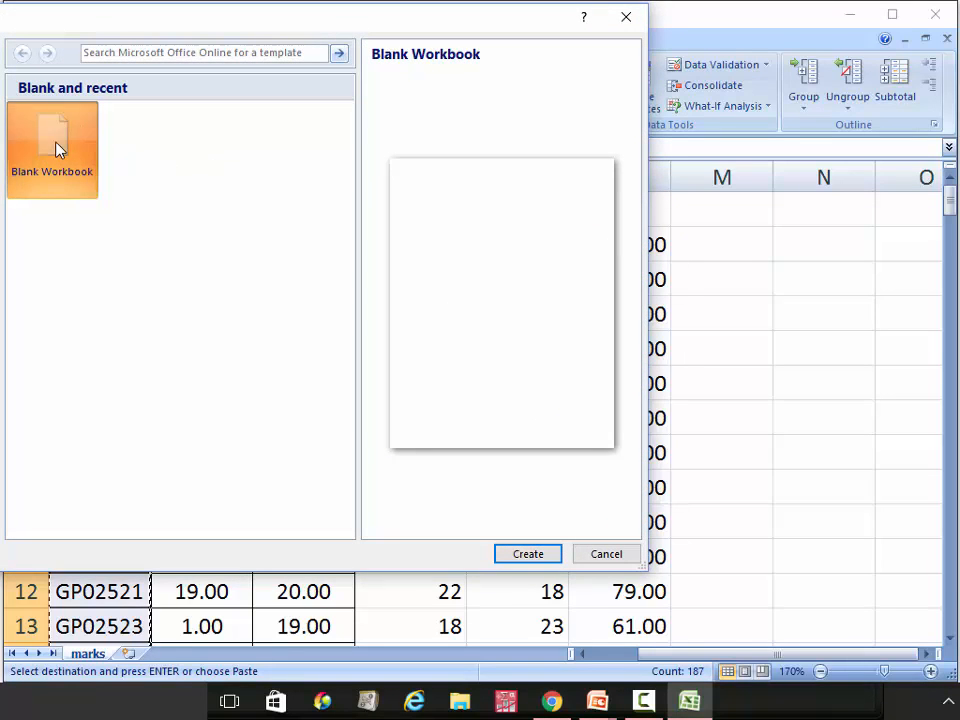
double_click(41, 106)
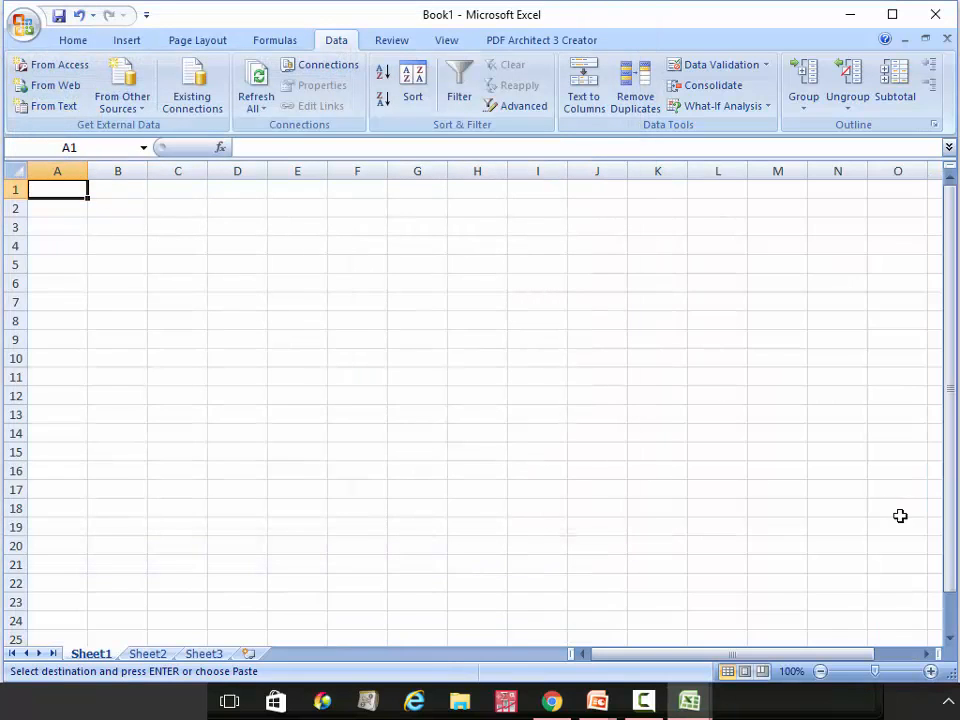
Paste the MATRIK list into column A of Book1 at 150% zoom, then return to meq.xlsx
click(931, 671)
click(931, 671)
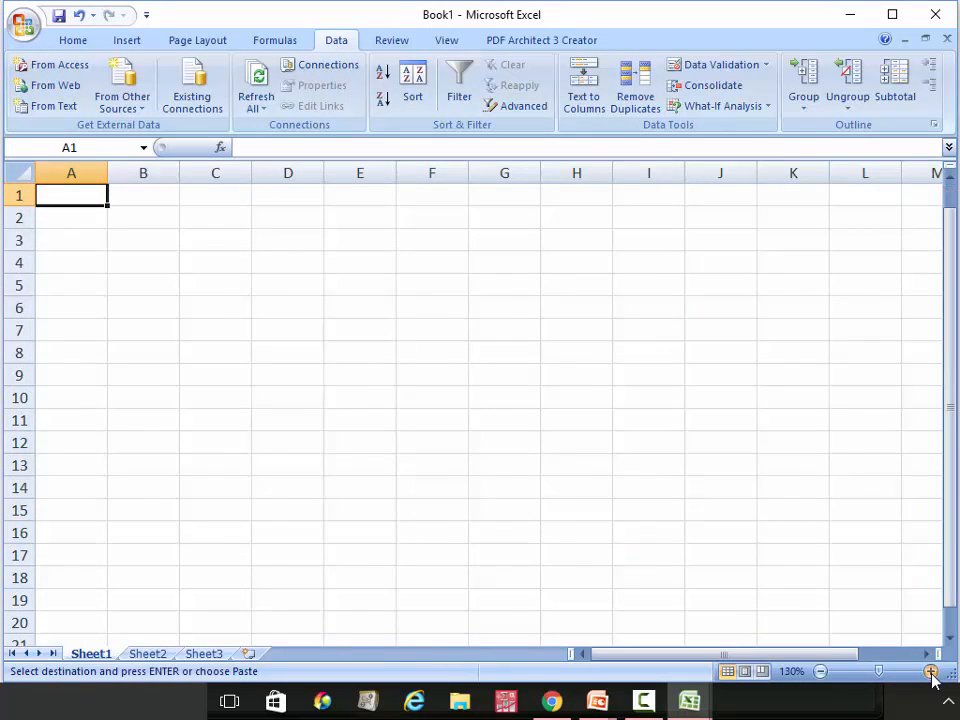
click(931, 671)
click(931, 671)
click(931, 671)
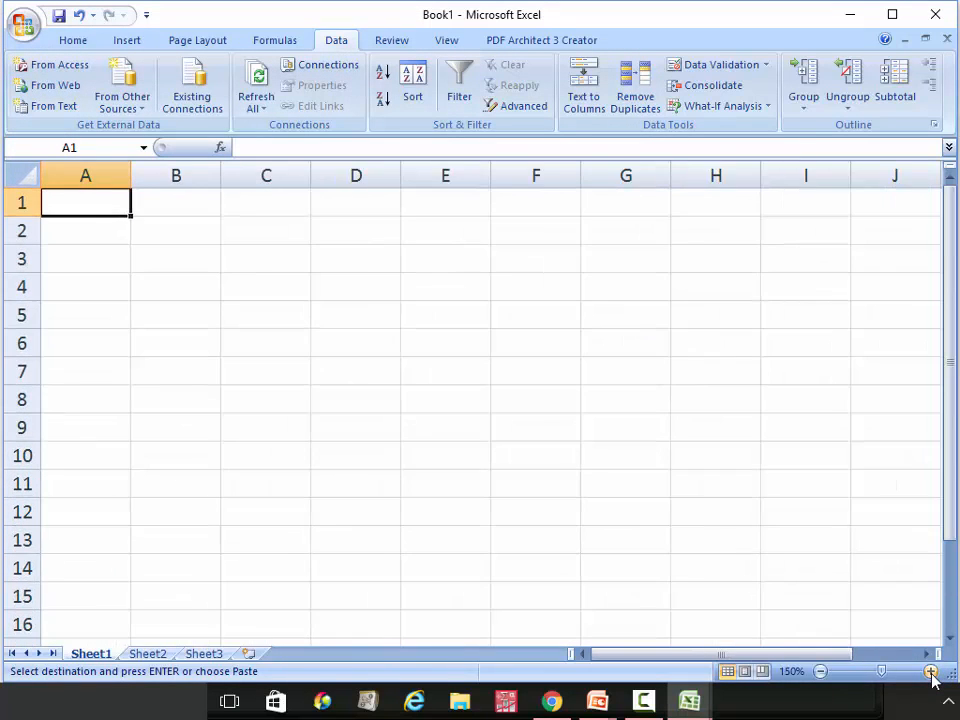
click(108, 174)
key(ctrl+v)
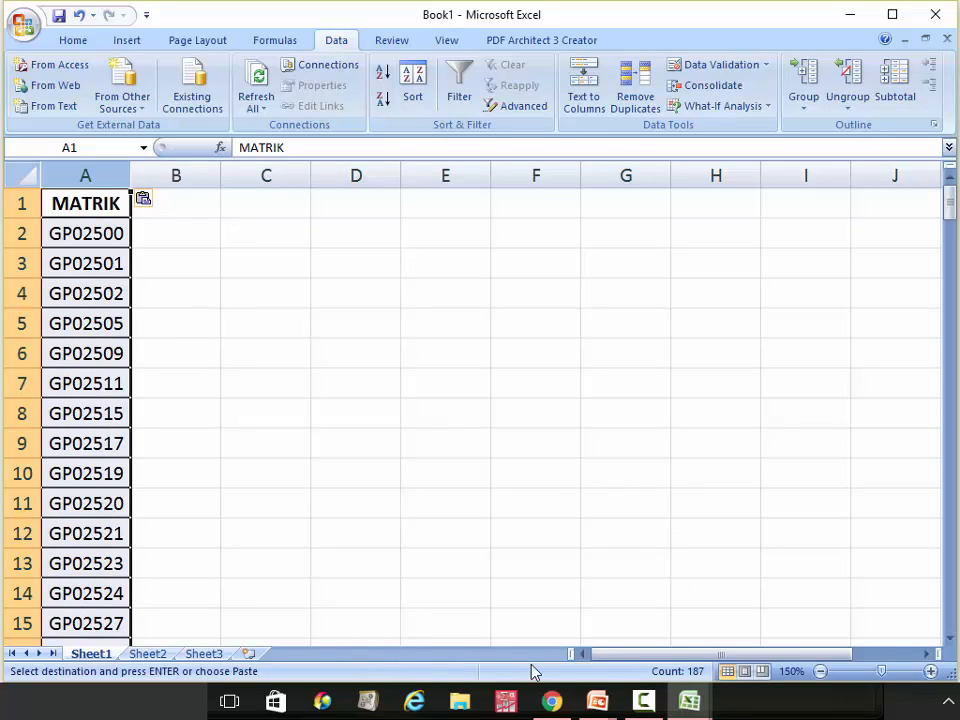
mouse_move(686, 700)
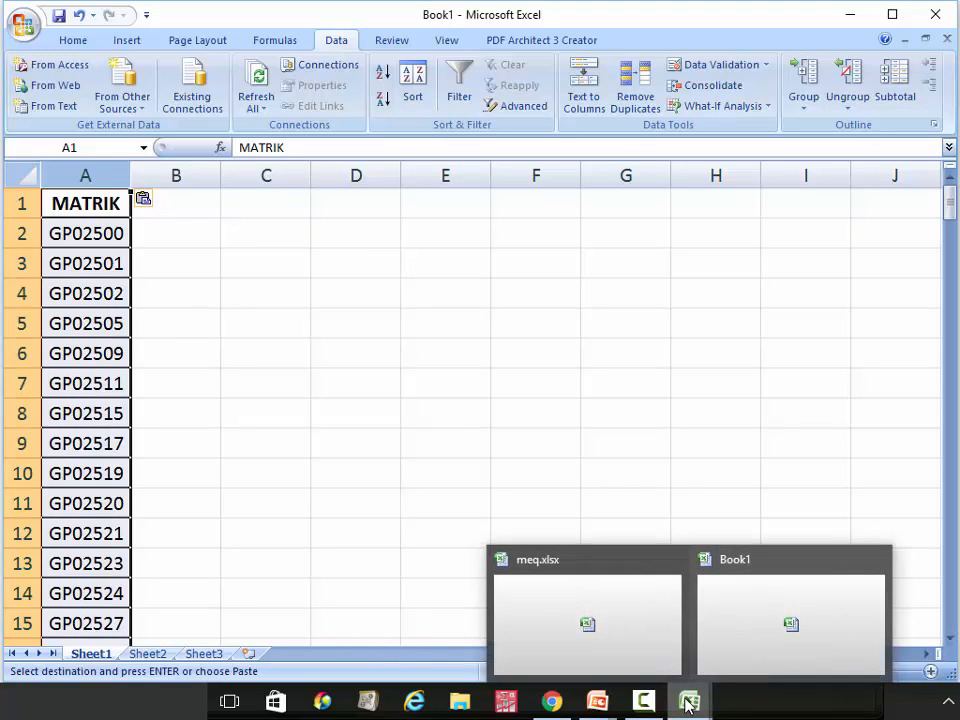
click(619, 636)
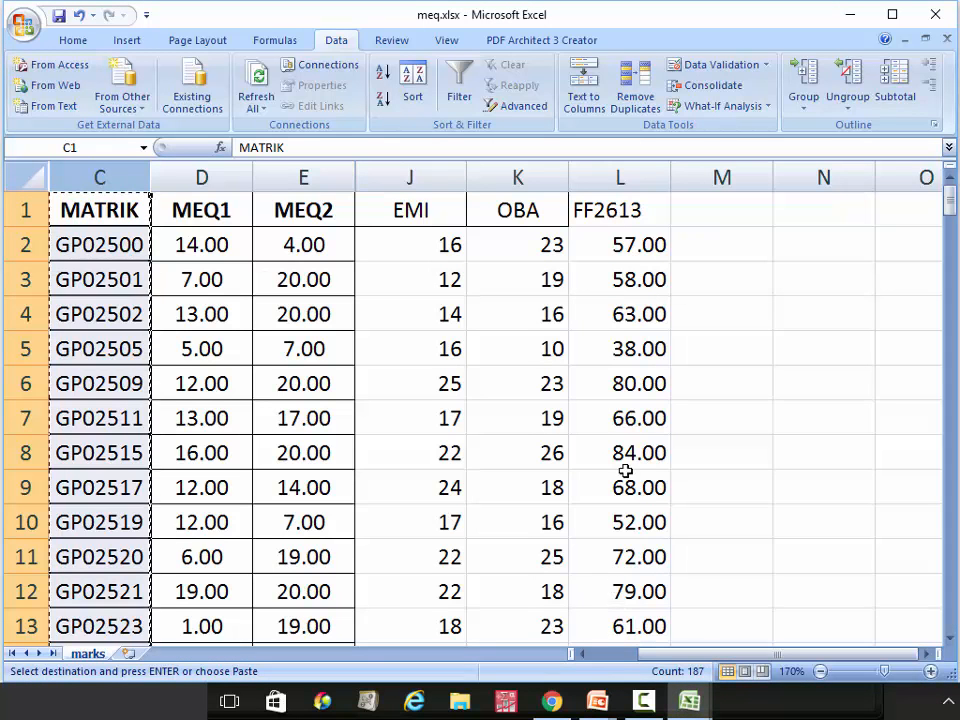
Copy the FF2613 column L and paste it as values into Book1 column B
click(616, 176)
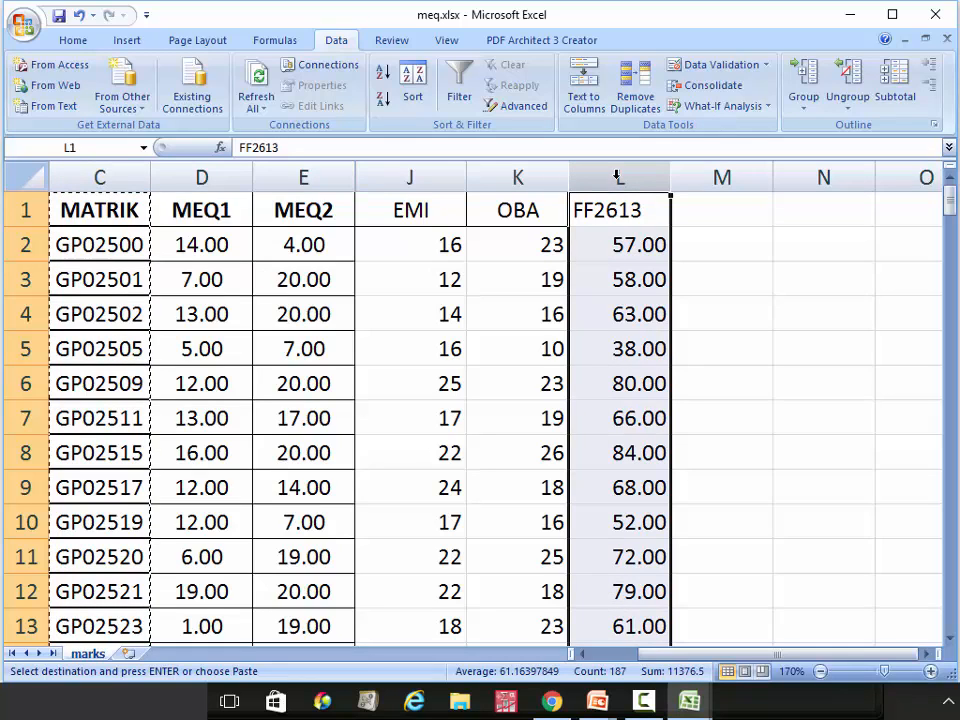
key(ctrl+c)
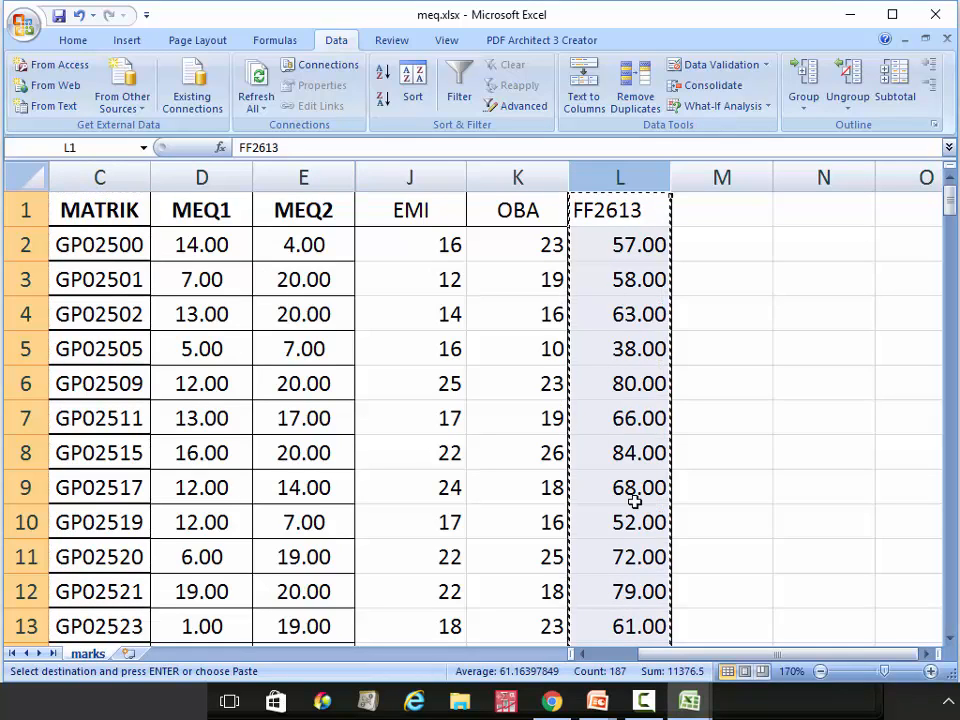
click(688, 706)
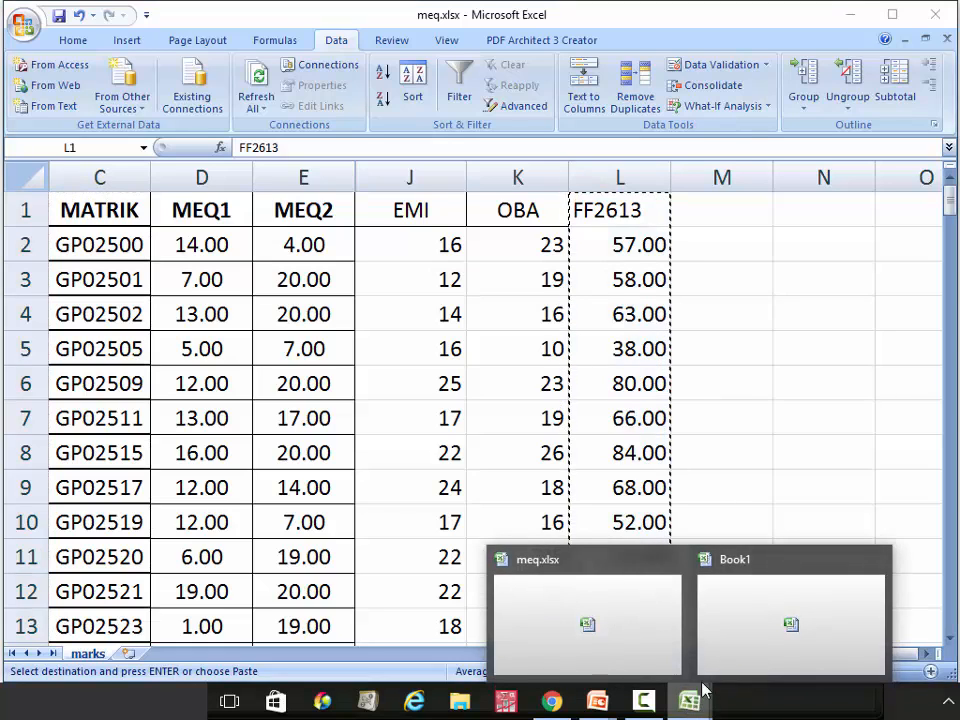
click(767, 628)
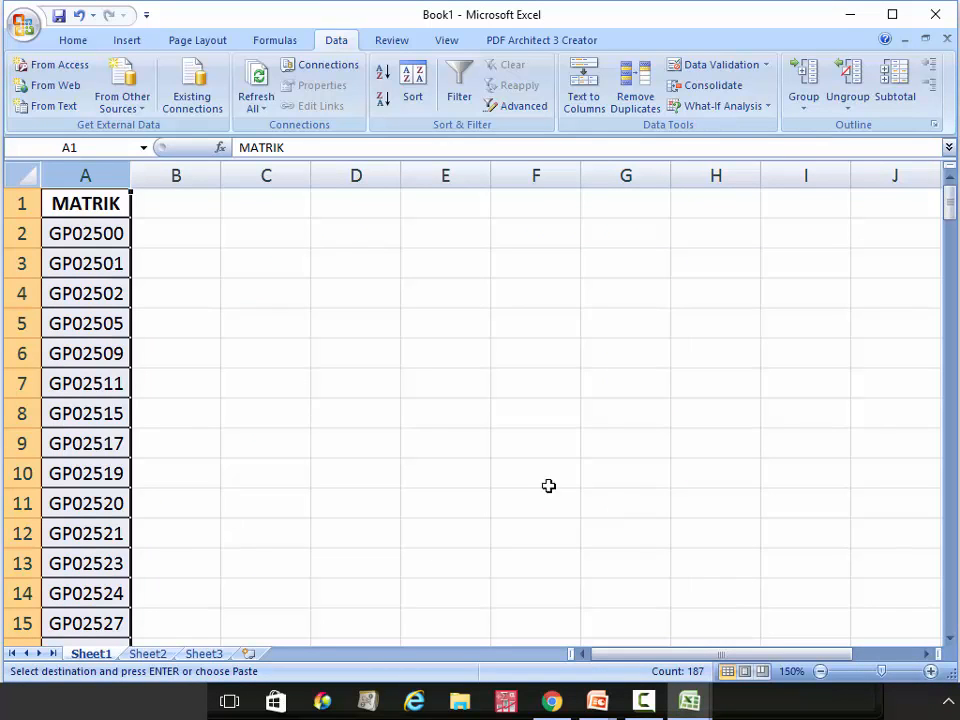
click(176, 175)
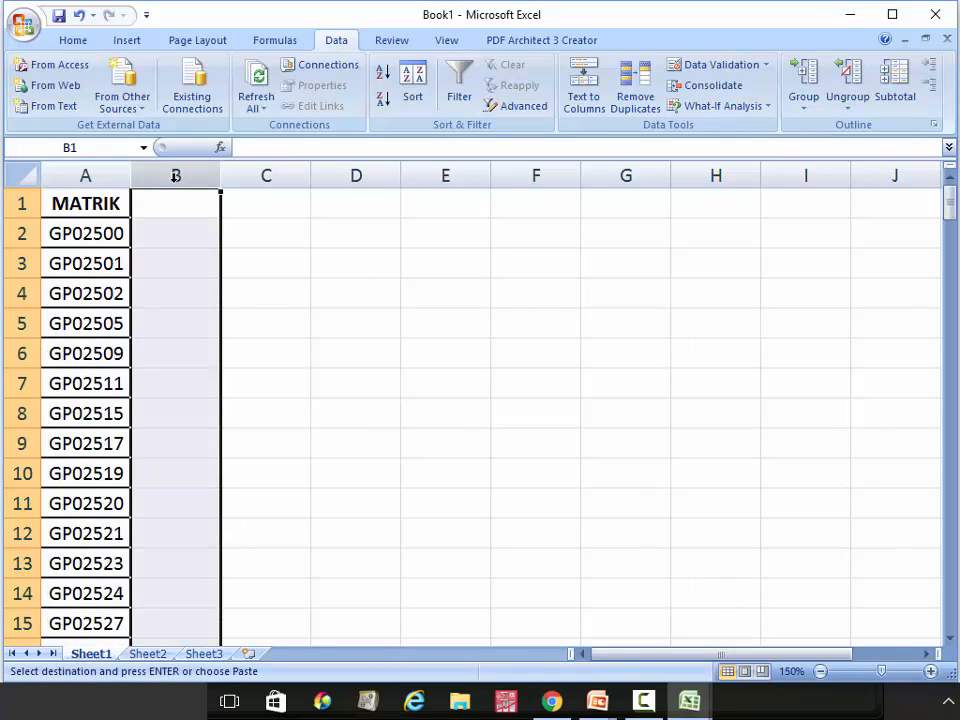
click(76, 40)
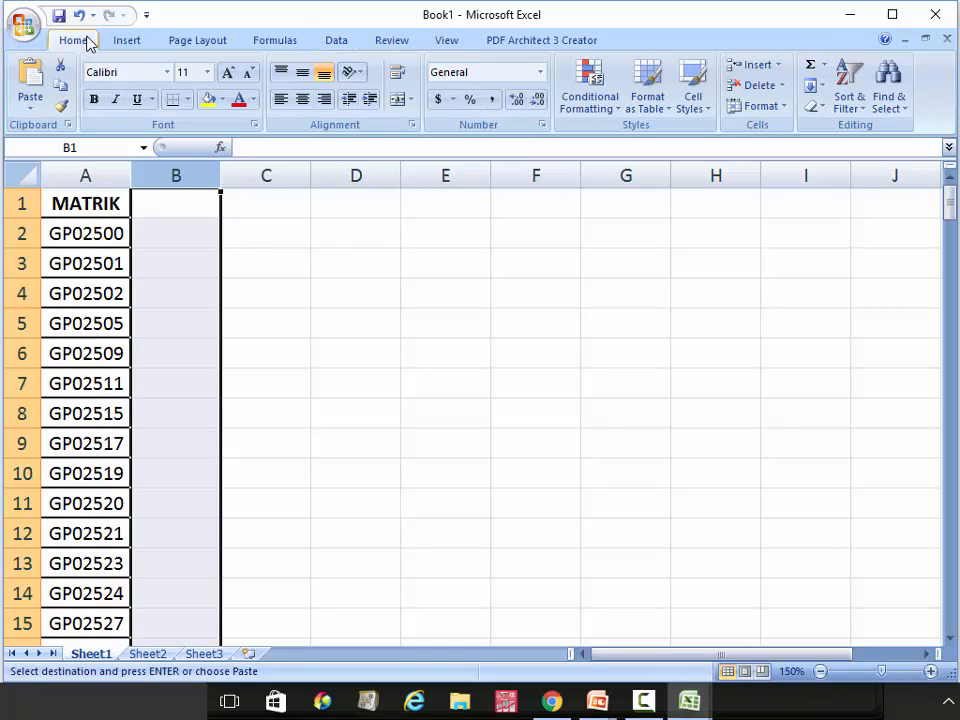
click(32, 106)
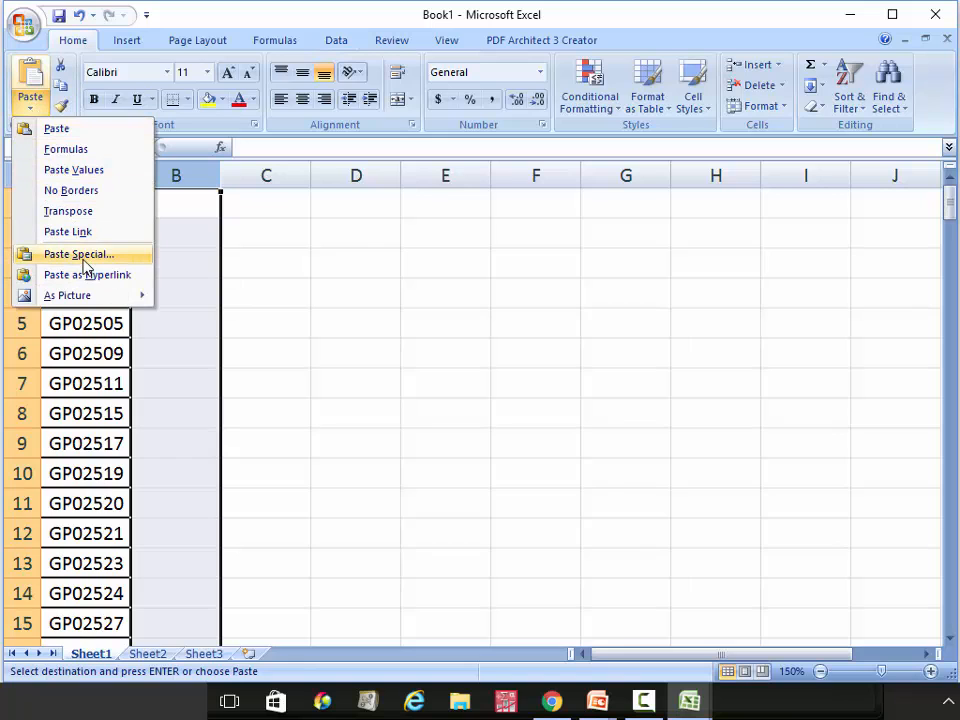
click(74, 171)
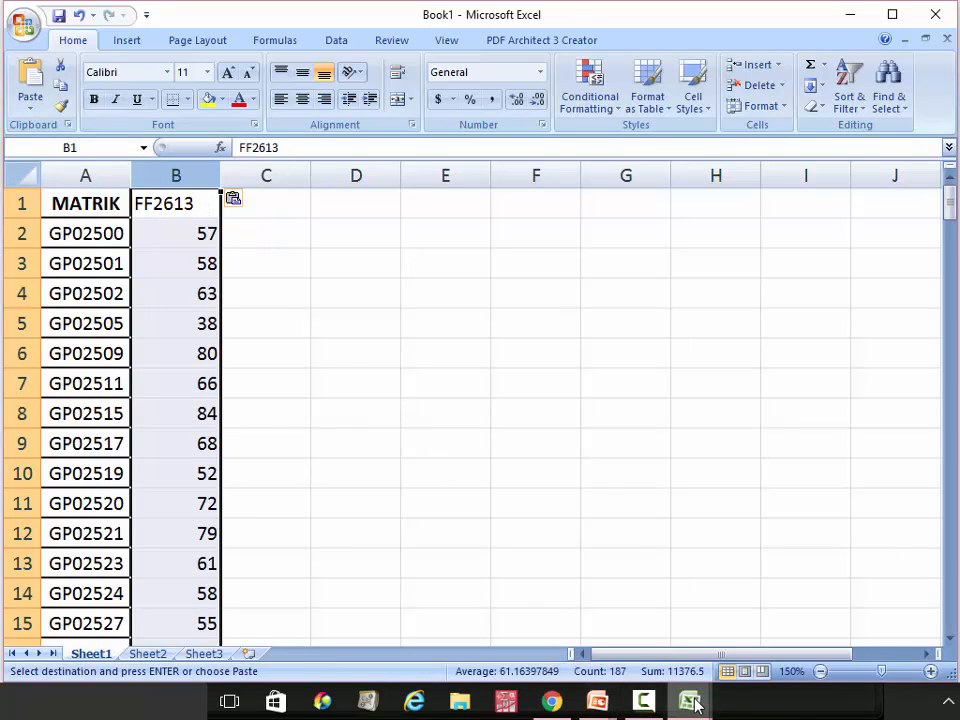
Format column B as Number with 2 decimal places, showing 57.00, 58.00, 63.00
mouse_move(697, 705)
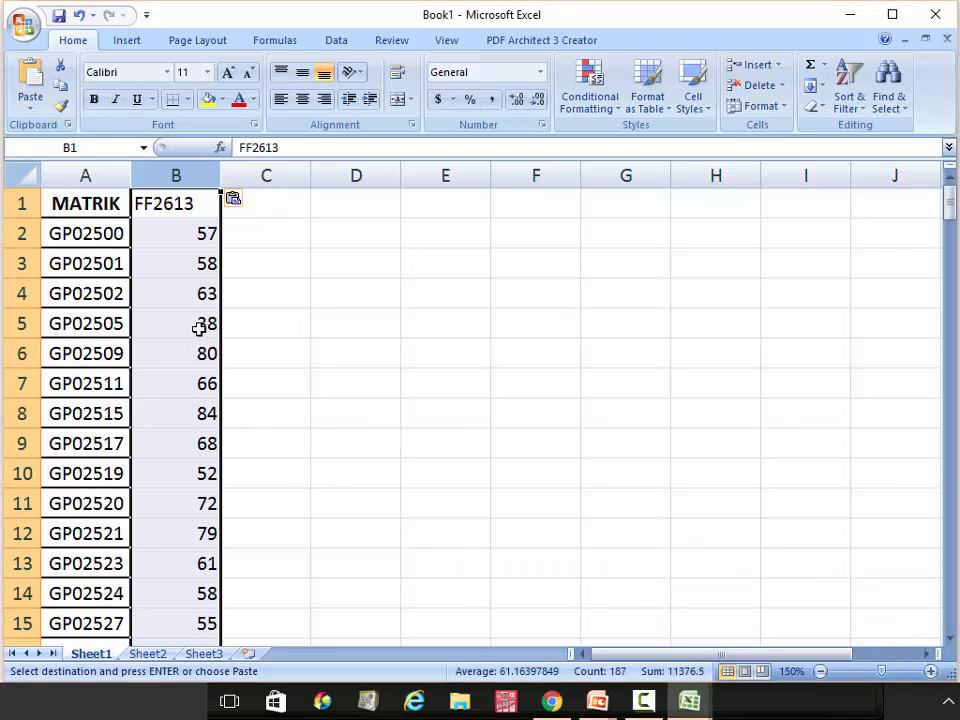
right_click(178, 176)
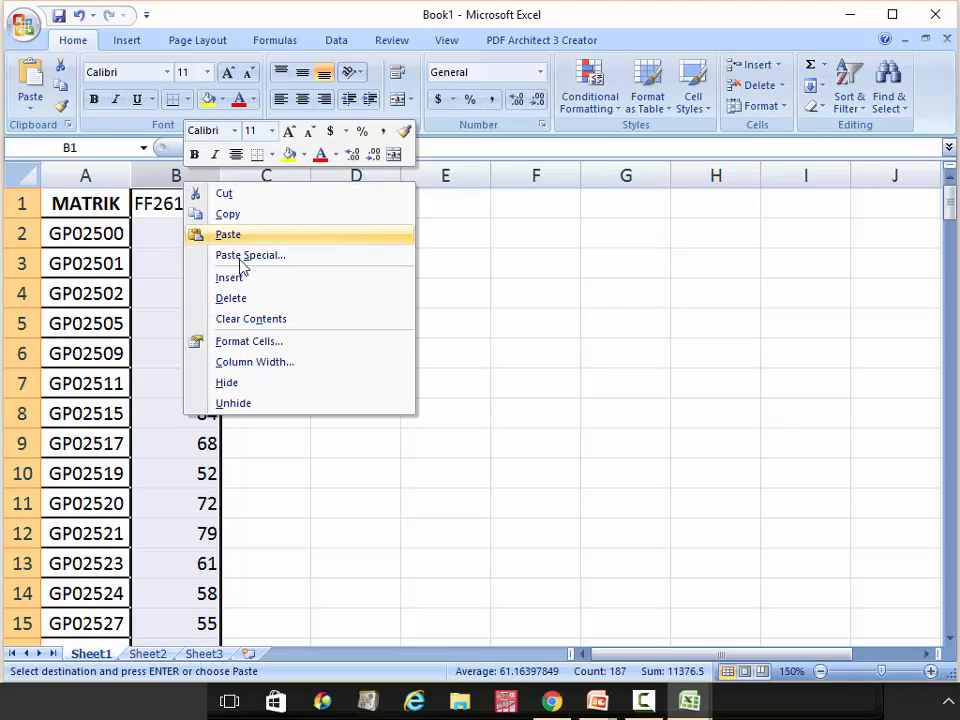
click(263, 345)
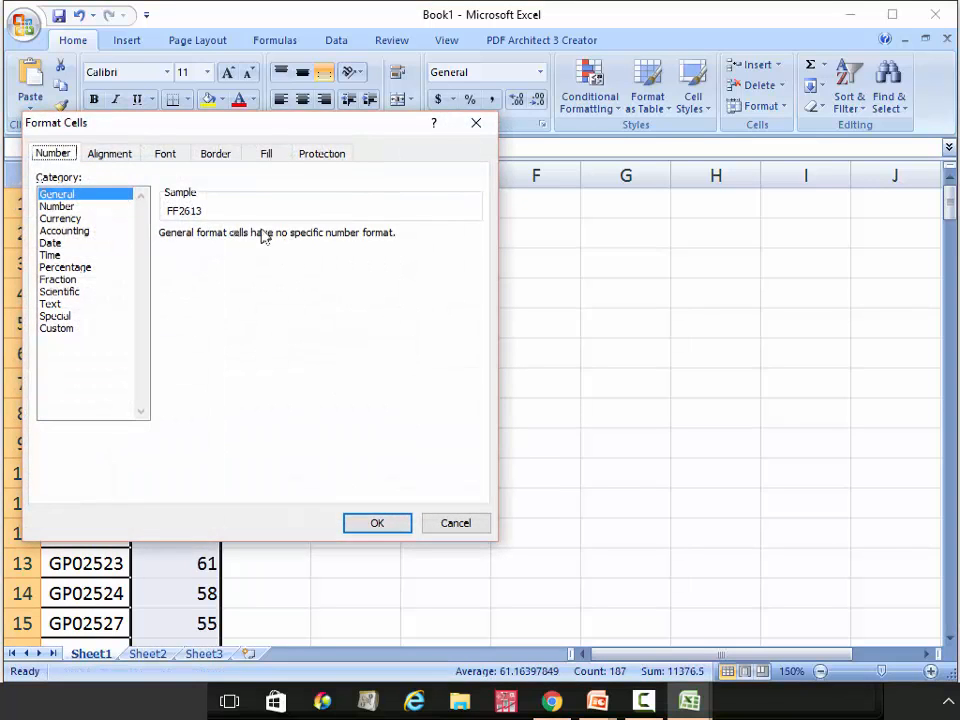
click(52, 207)
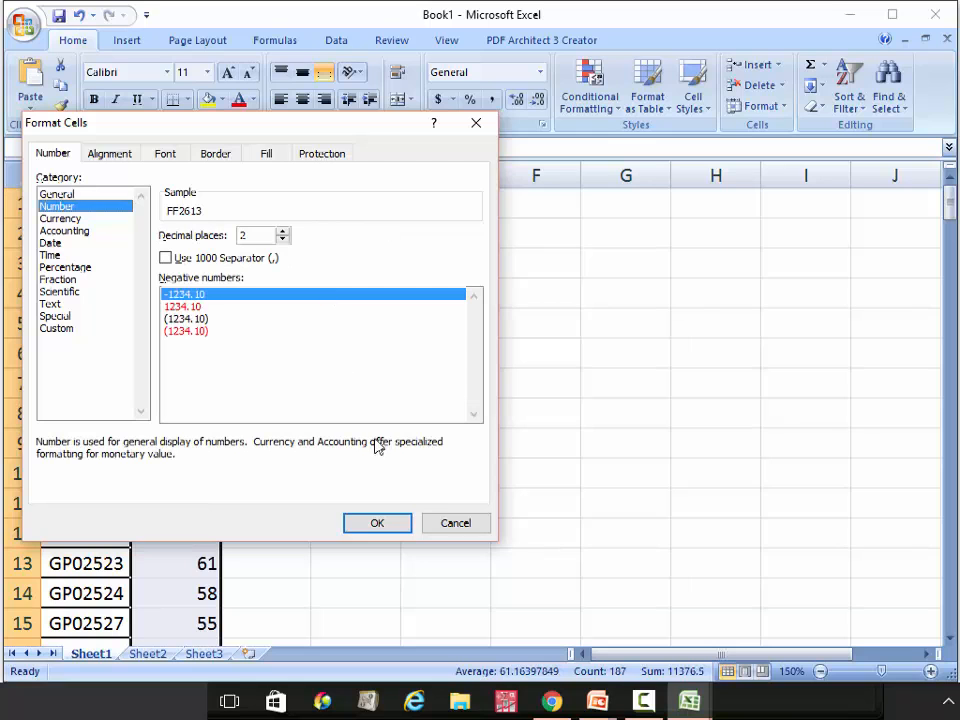
click(392, 525)
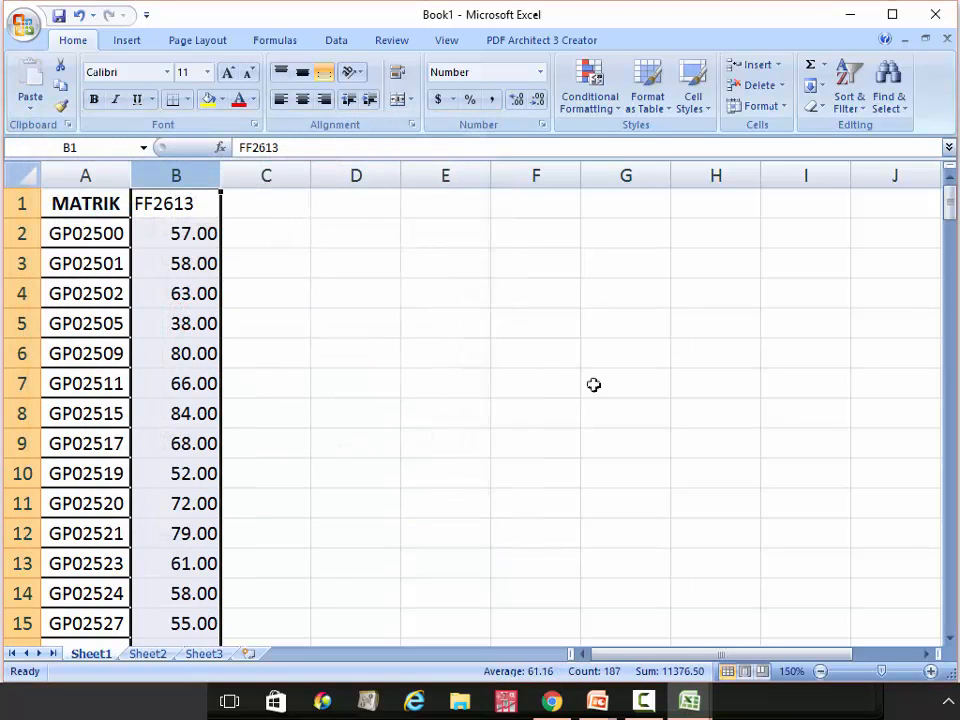
drag(953, 215, 921, 186)
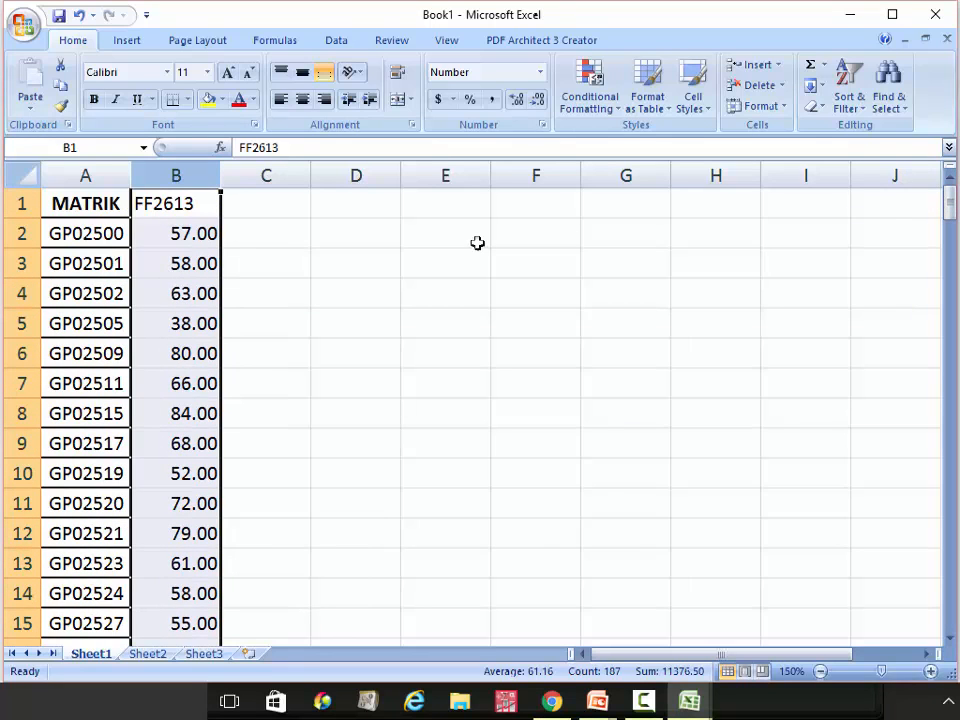
Save the new workbook as ff2613.xlsx
click(59, 15)
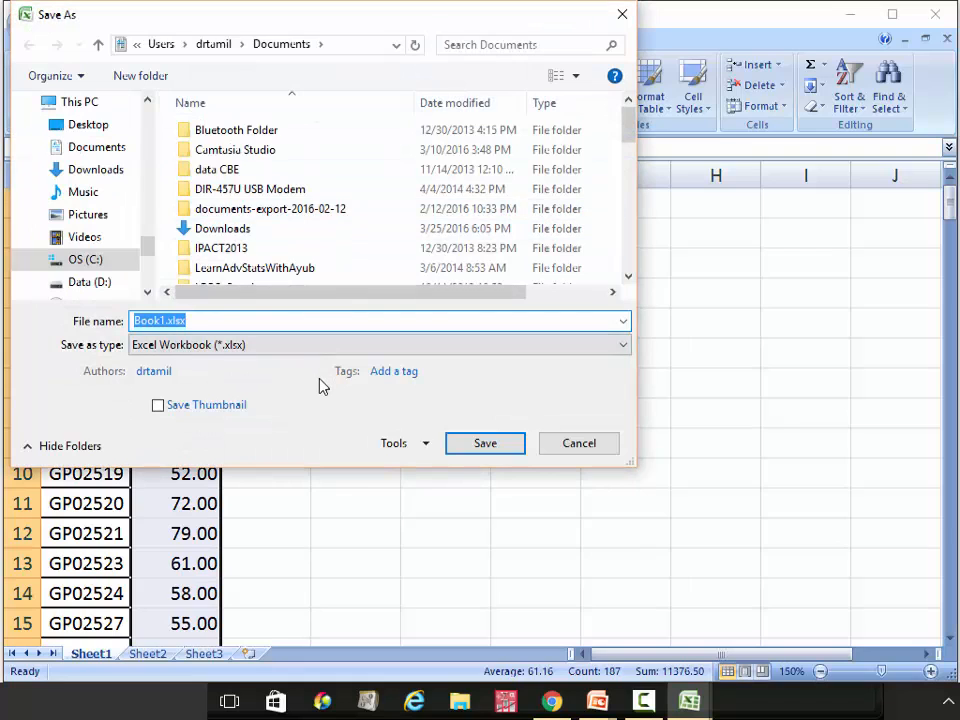
text(ff)
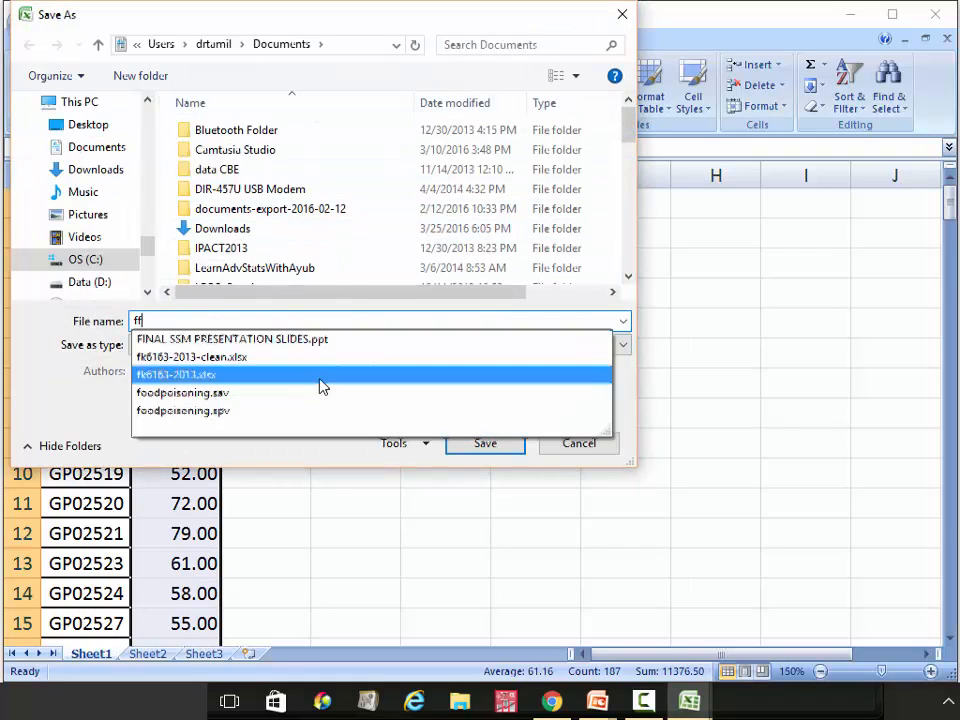
text(2)
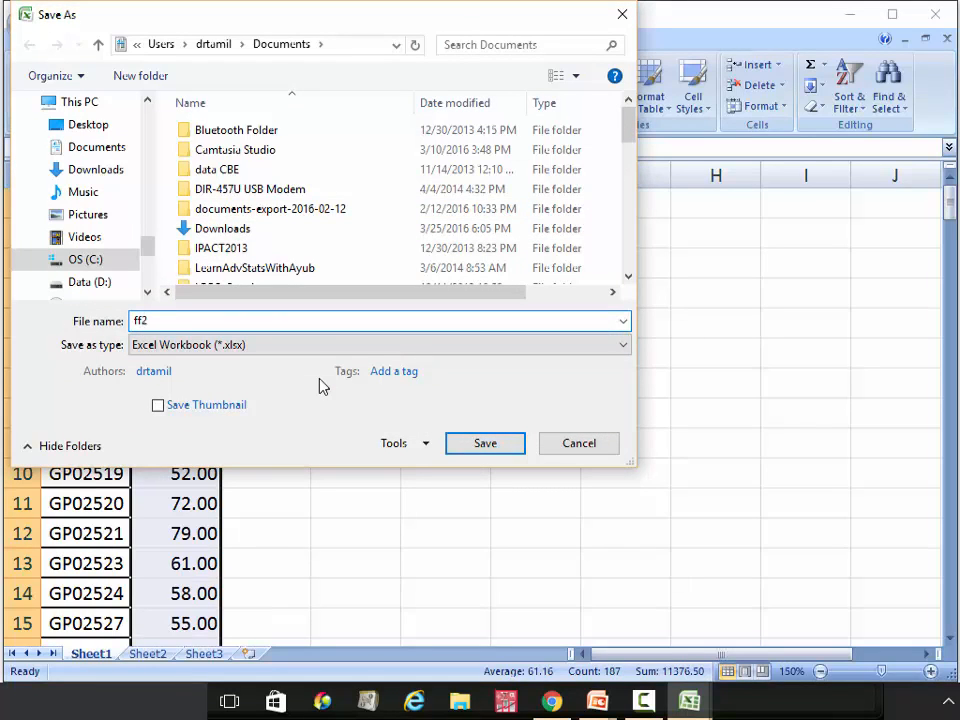
text(613)
click(488, 446)
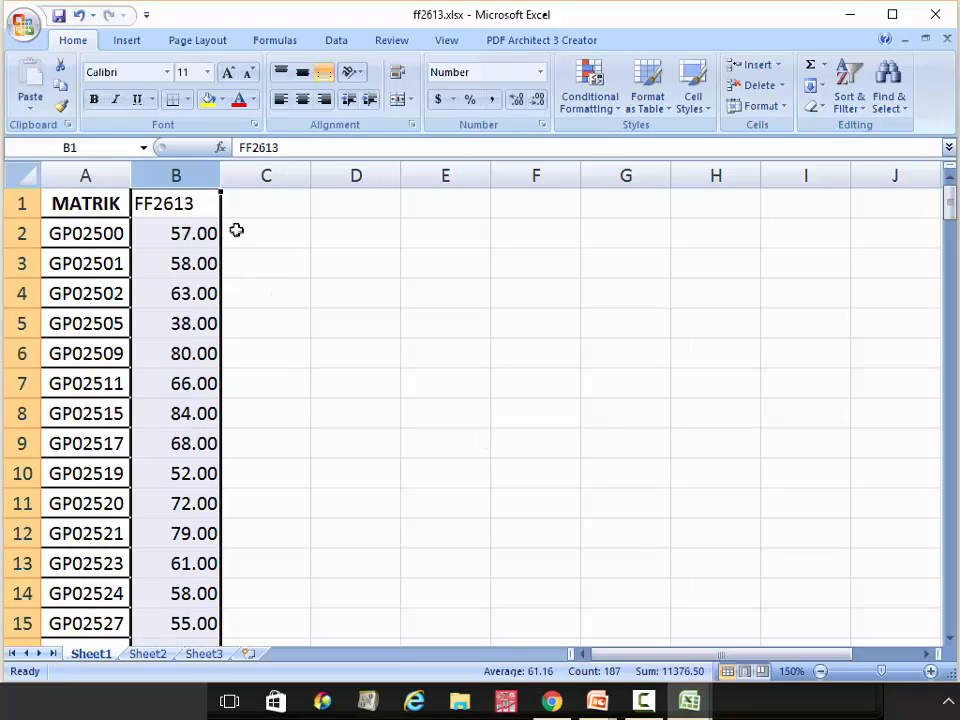
Save a copy as ff2613.txt in Text (Tab delimited) format, keeping only the active sheet
click(27, 33)
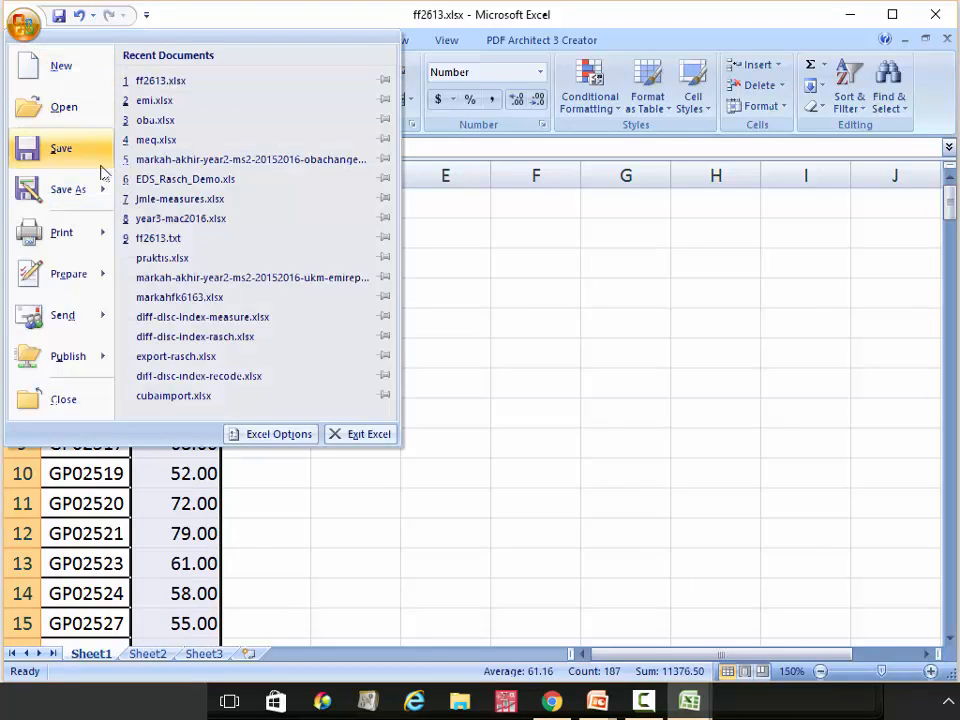
mouse_move(103, 189)
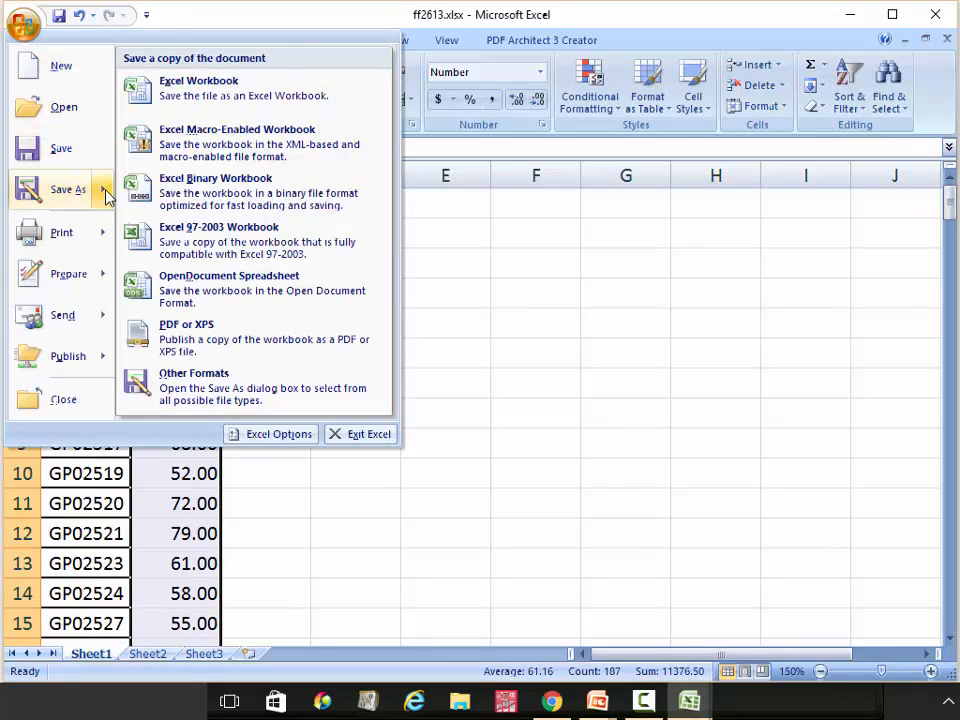
click(283, 390)
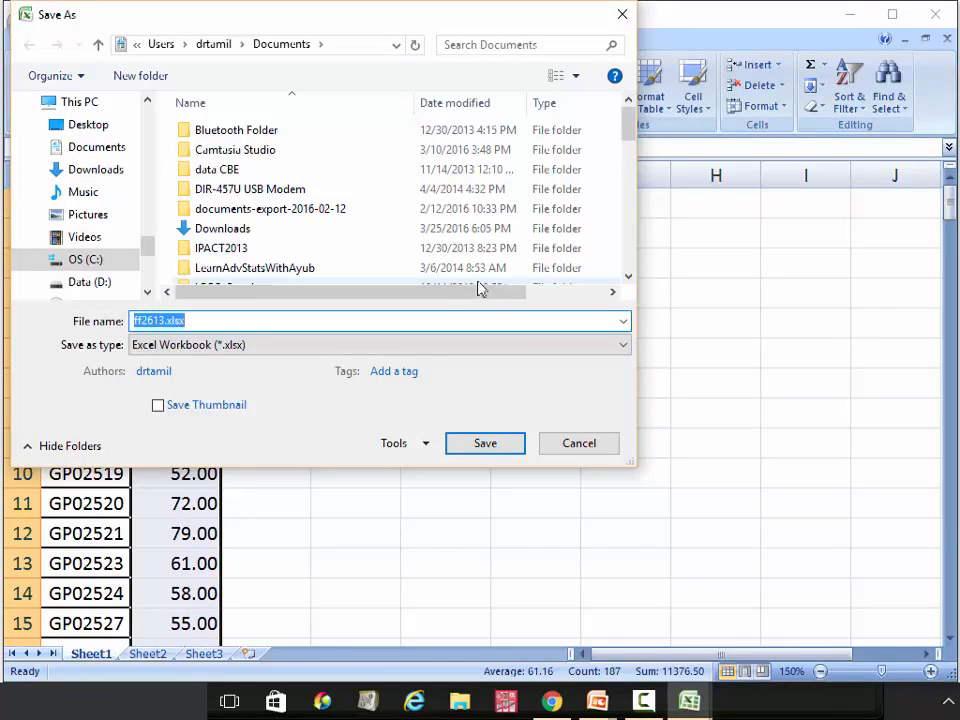
click(618, 345)
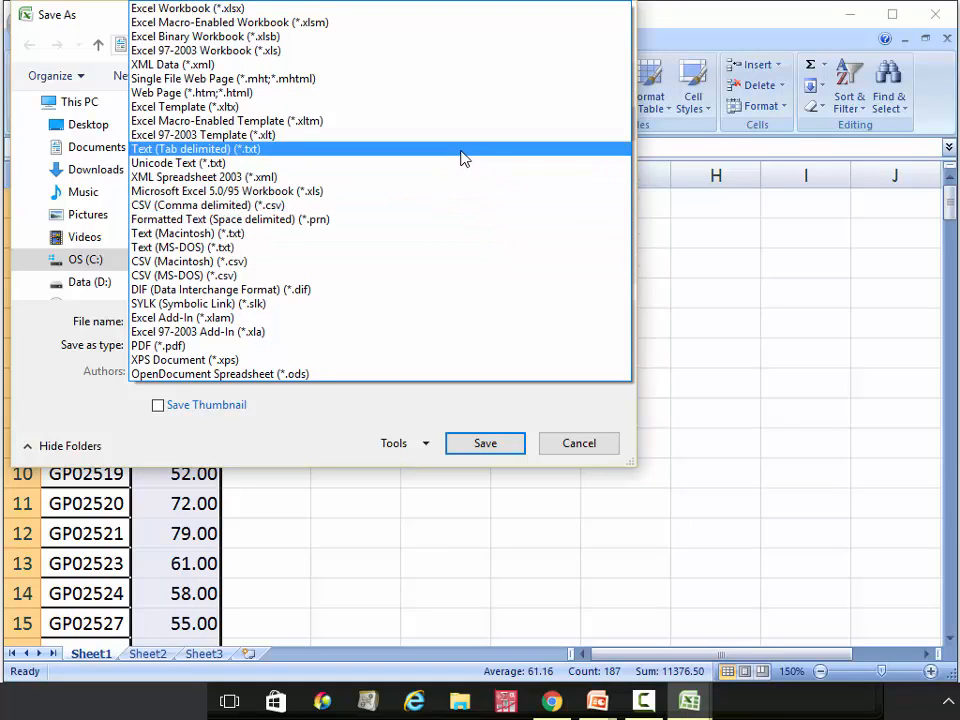
click(463, 158)
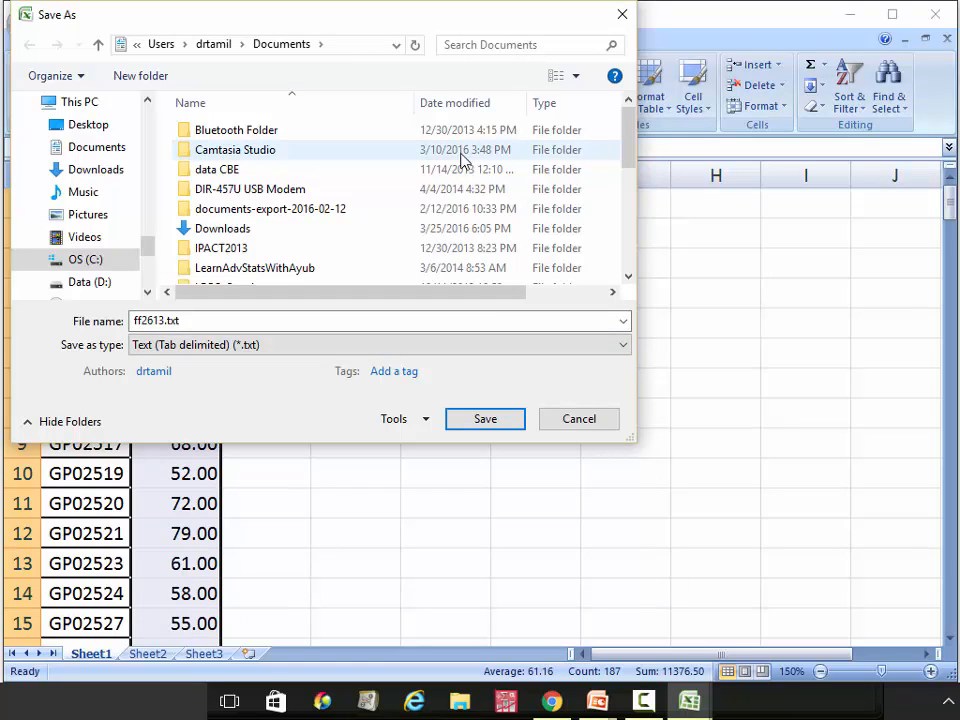
click(514, 424)
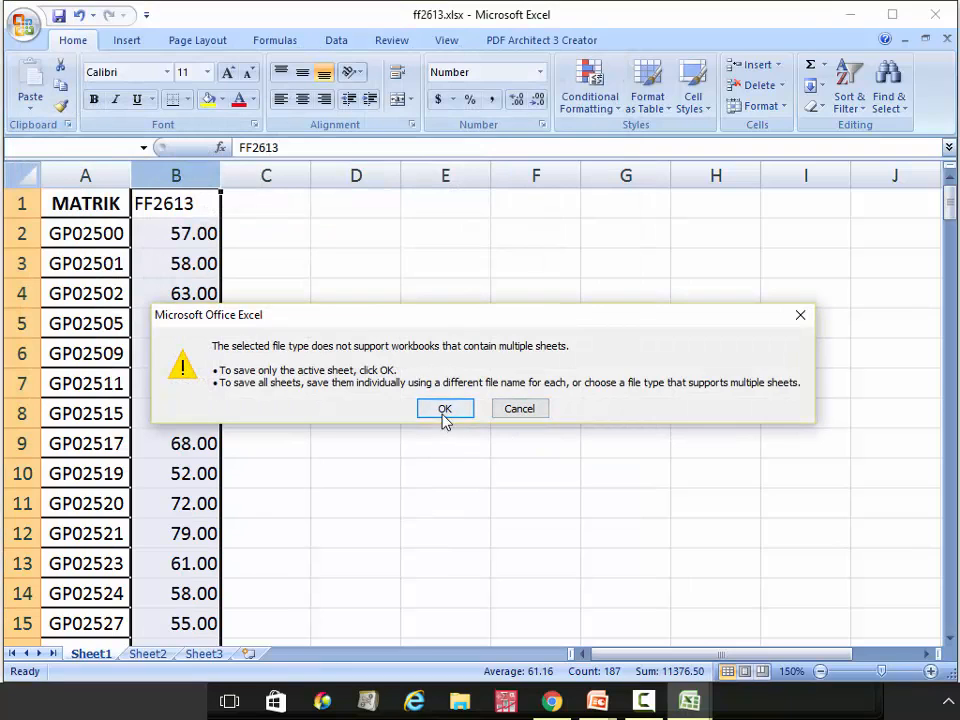
click(445, 418)
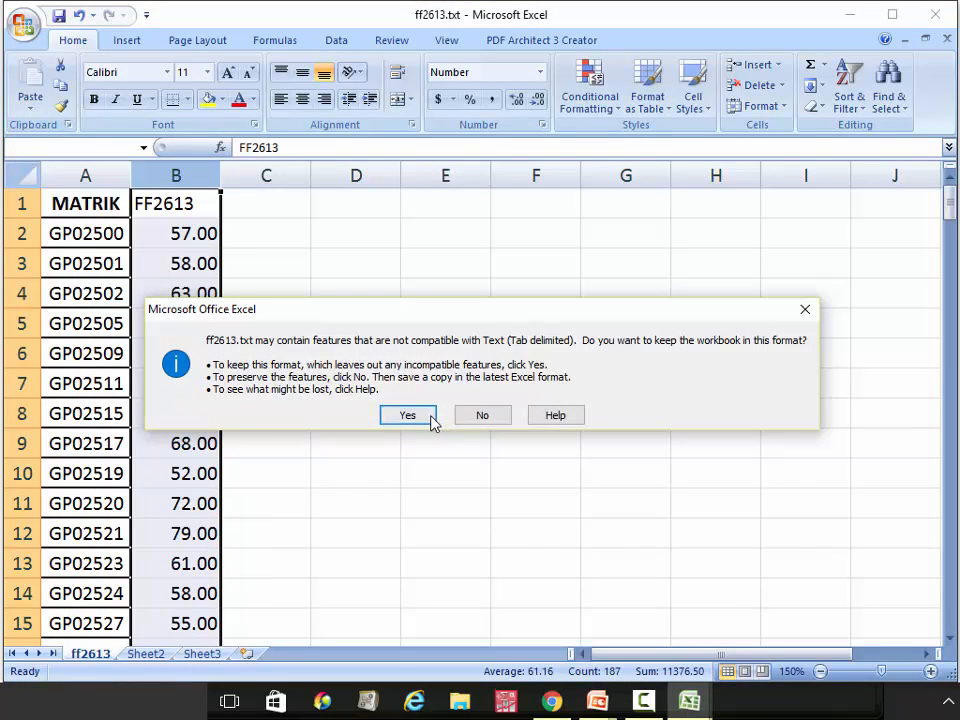
click(428, 418)
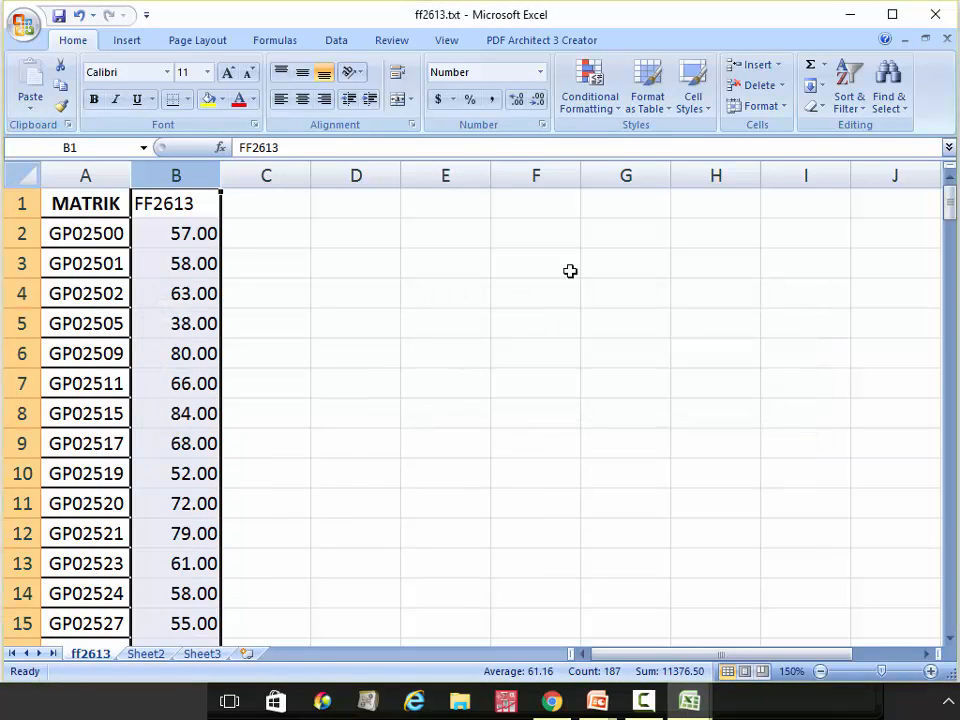
Open ff2613.txt from the desktop in Notepad to check the MATRIK and ff2613 columns
click(850, 14)
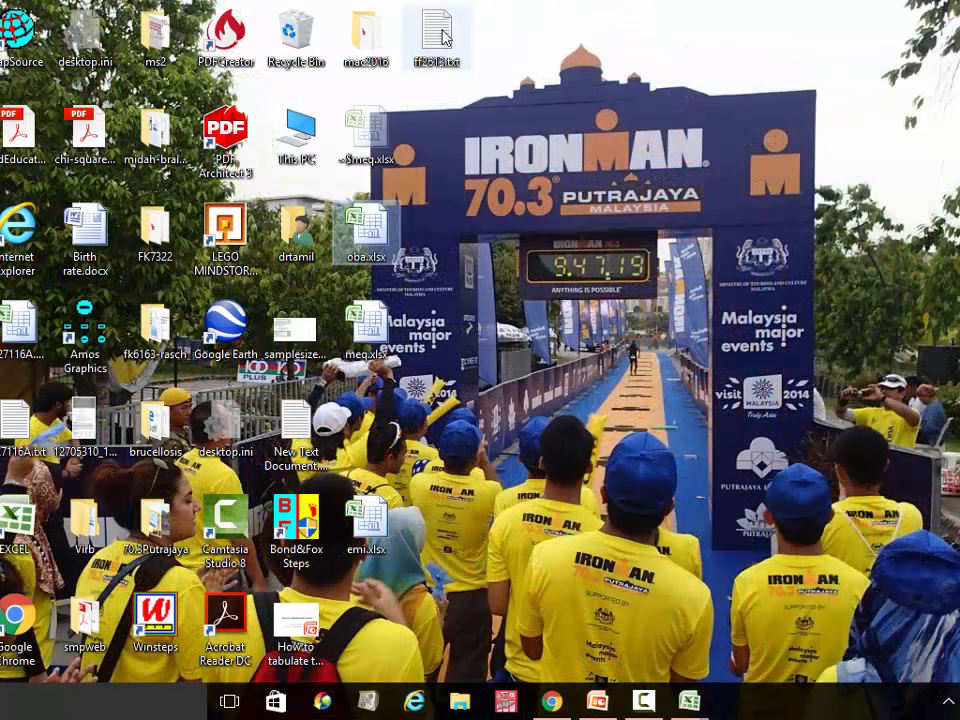
double_click(443, 38)
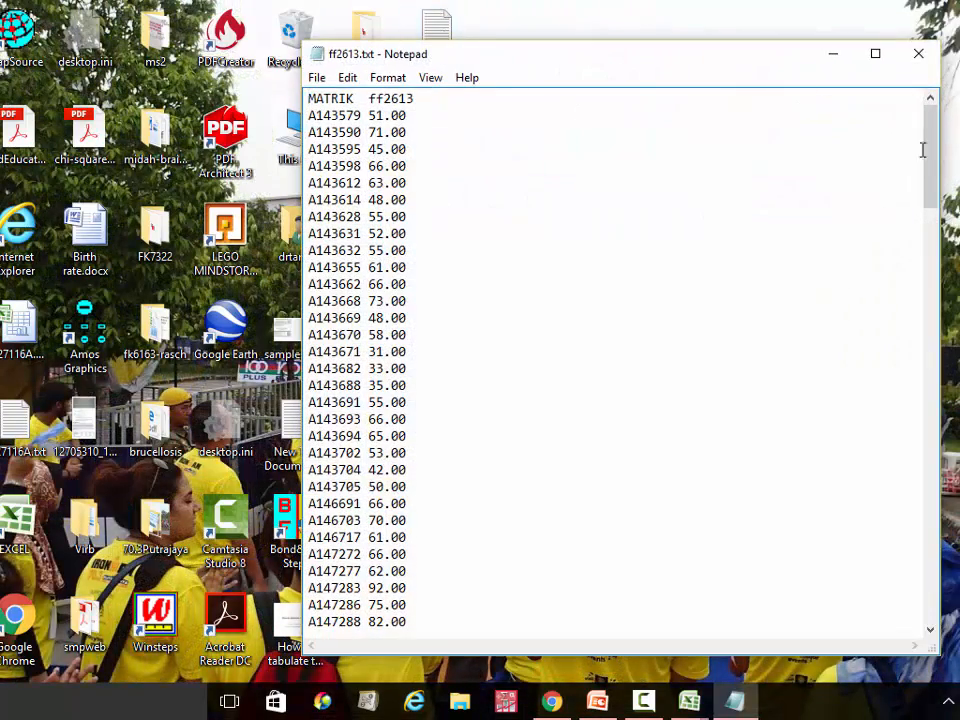
drag(927, 149, 715, 108)
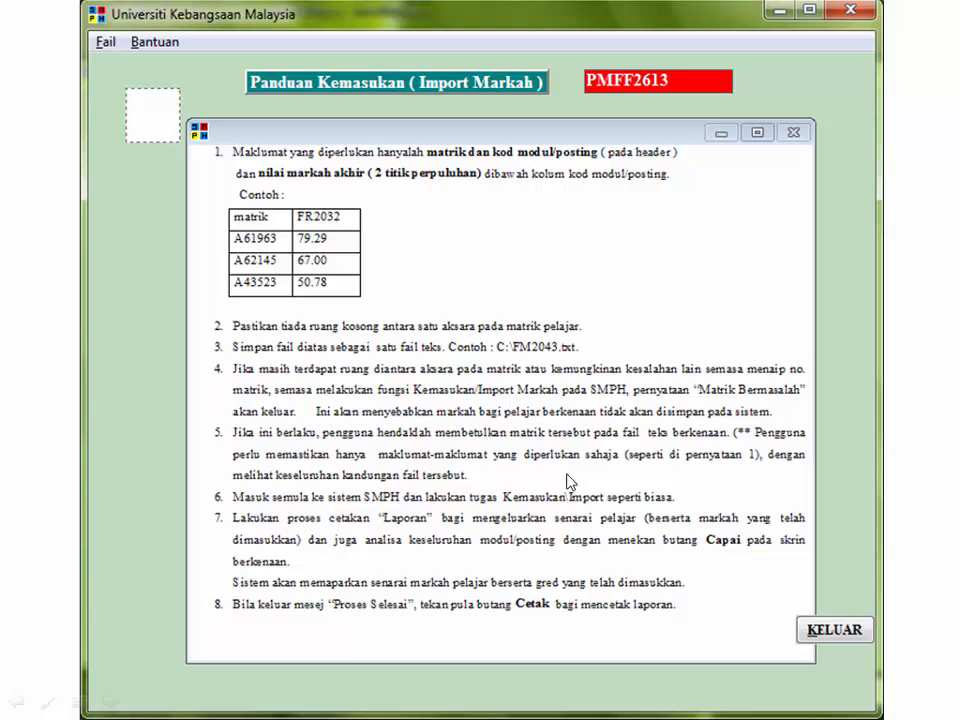
Attempt the Import Markah for Semester 1 20152016, dismissing the date-limit-exceeded warning
click(834, 632)
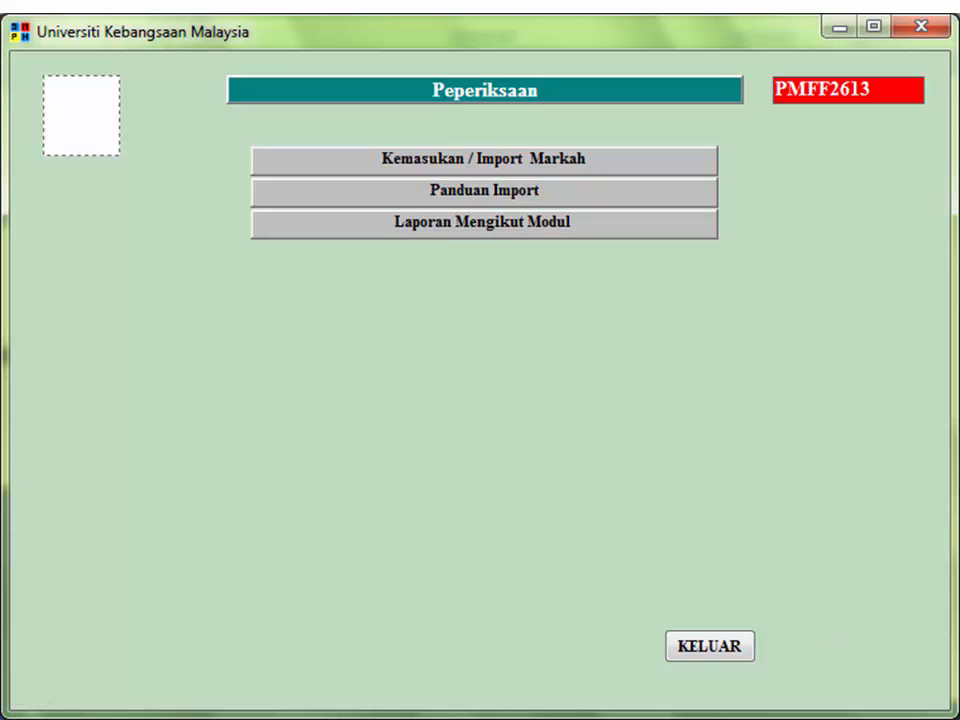
click(534, 163)
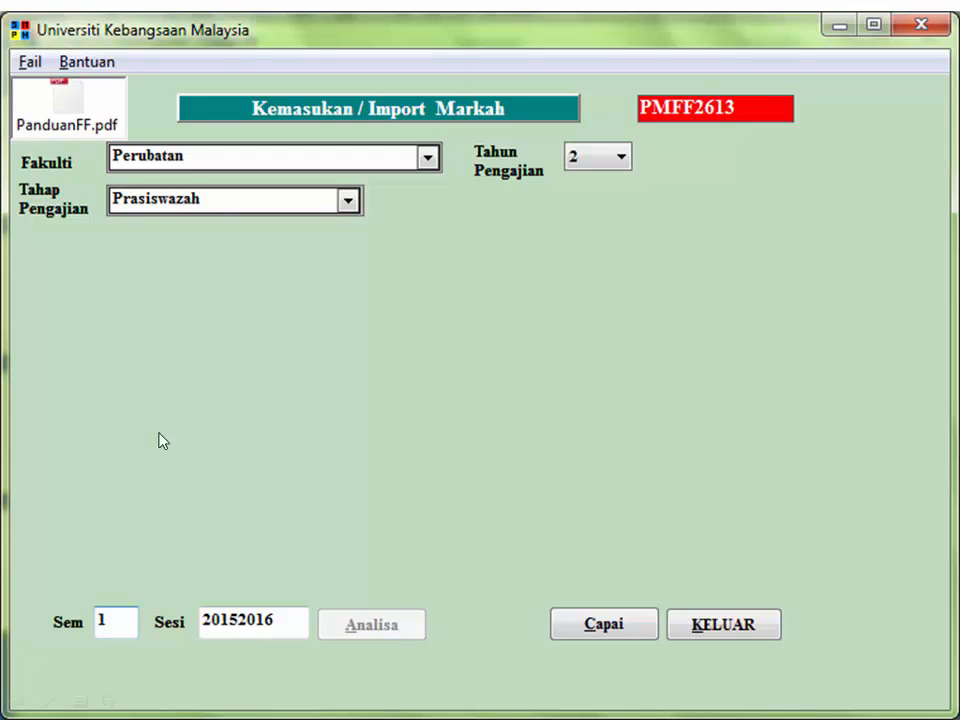
click(617, 630)
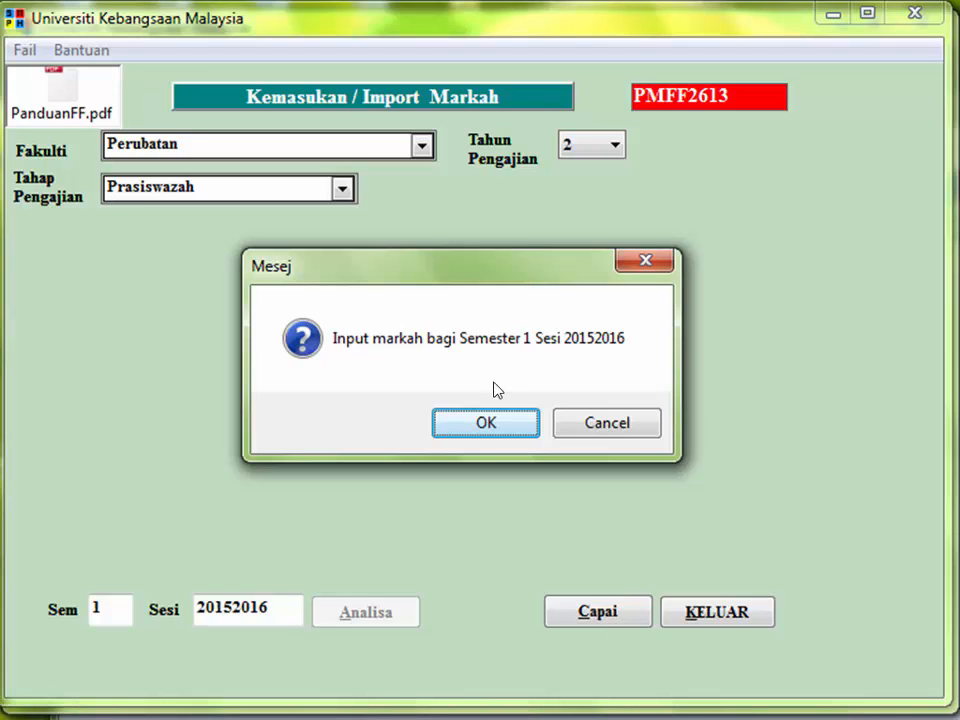
click(495, 425)
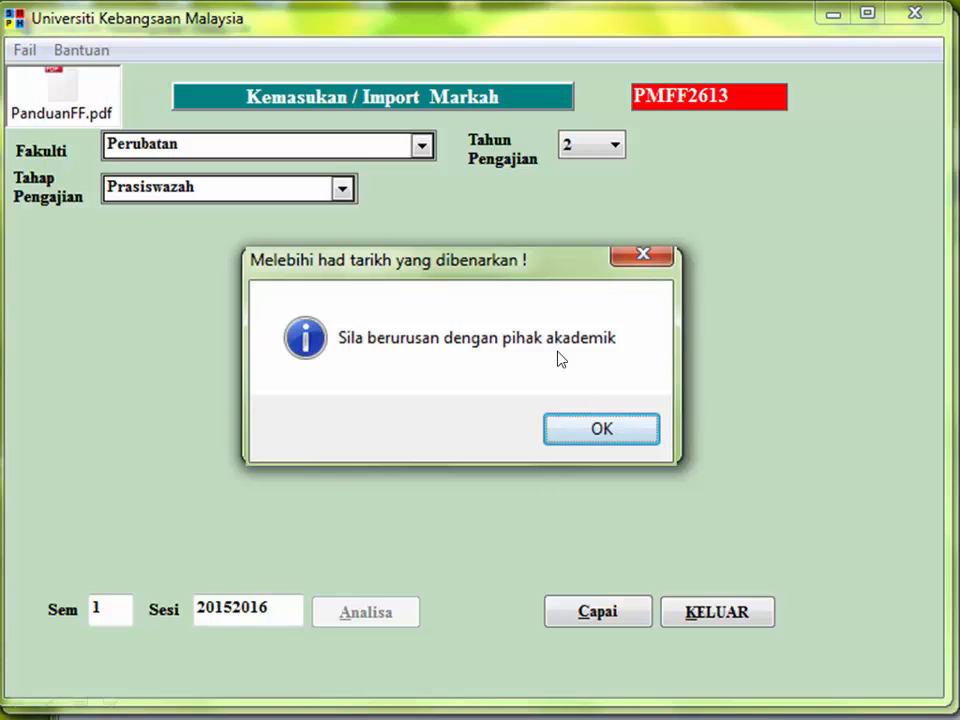
click(598, 430)
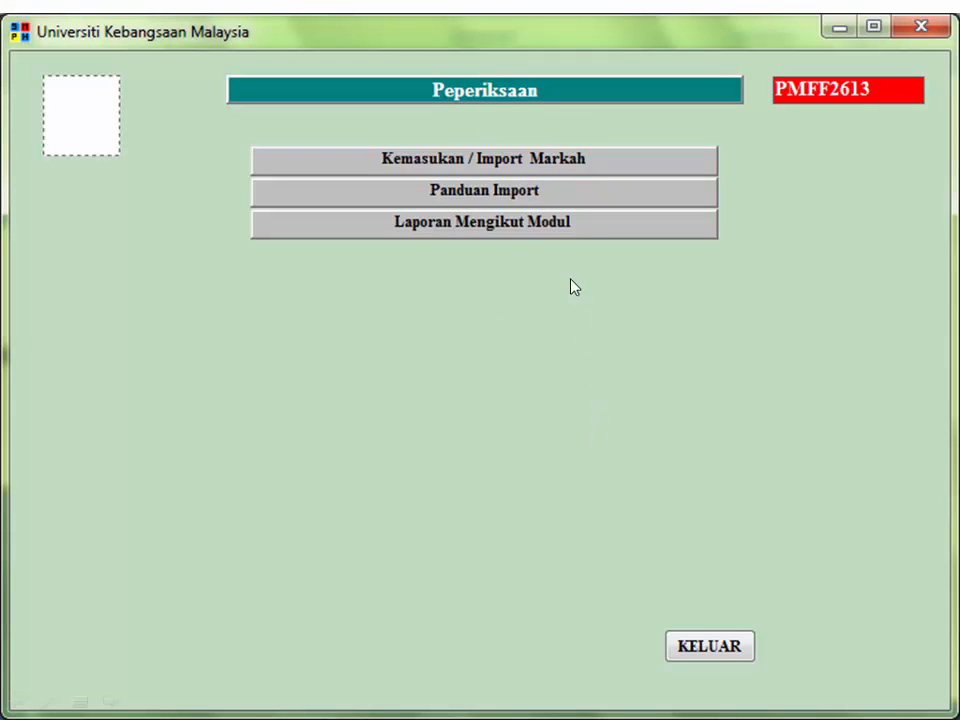
View the Laporan Mengikut Modul report of student marks
click(501, 224)
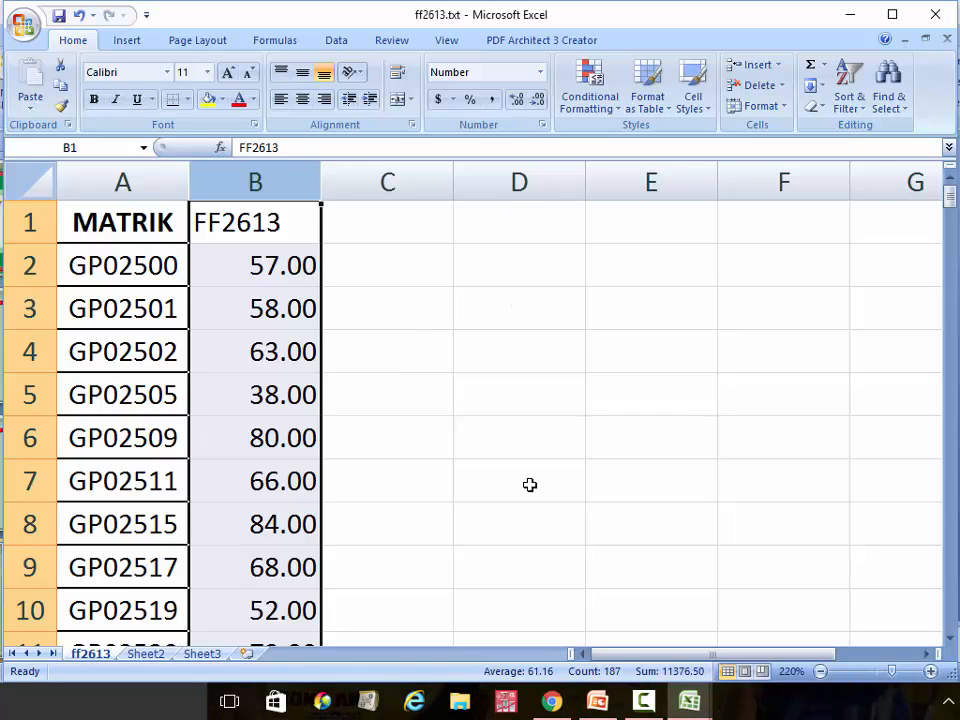
Select all cells in the ff2613 sheet and keep them marked as Locked
click(28, 180)
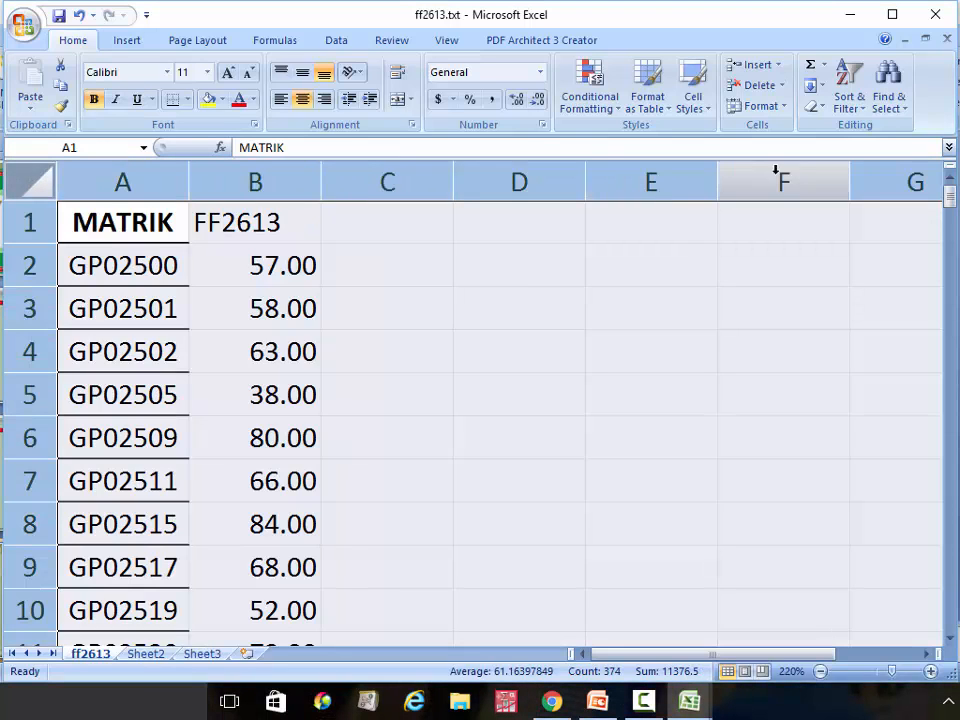
right_click(278, 230)
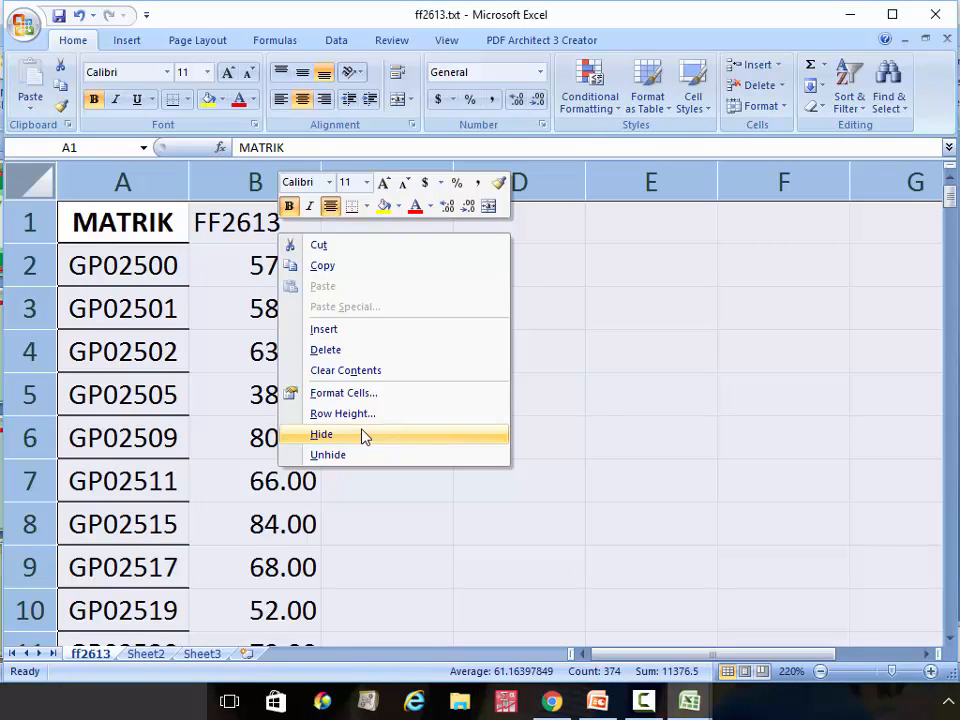
click(355, 394)
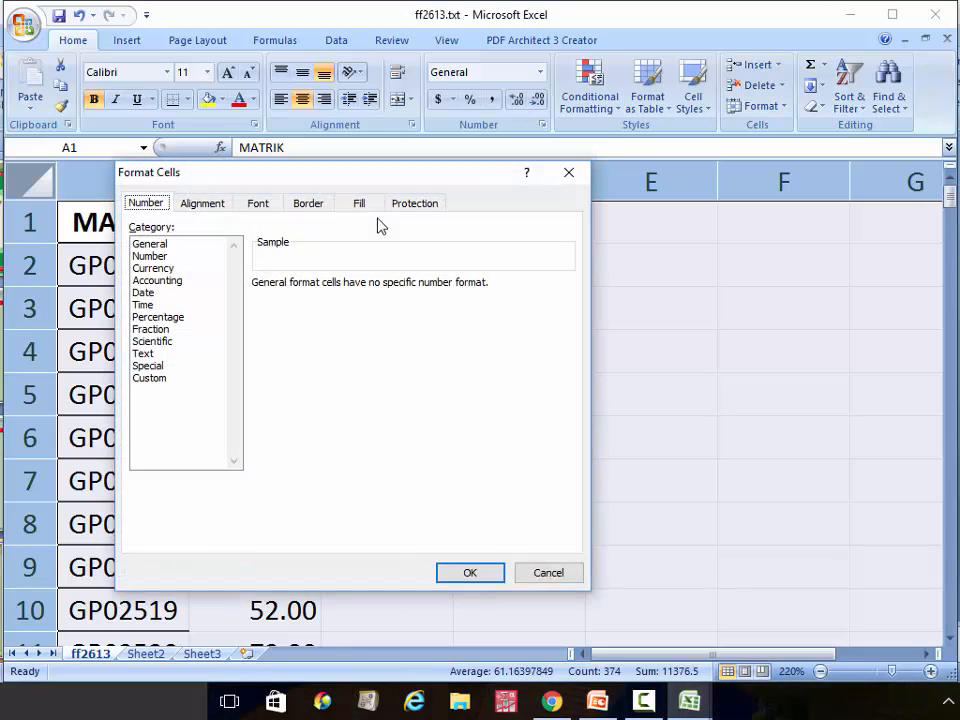
click(416, 206)
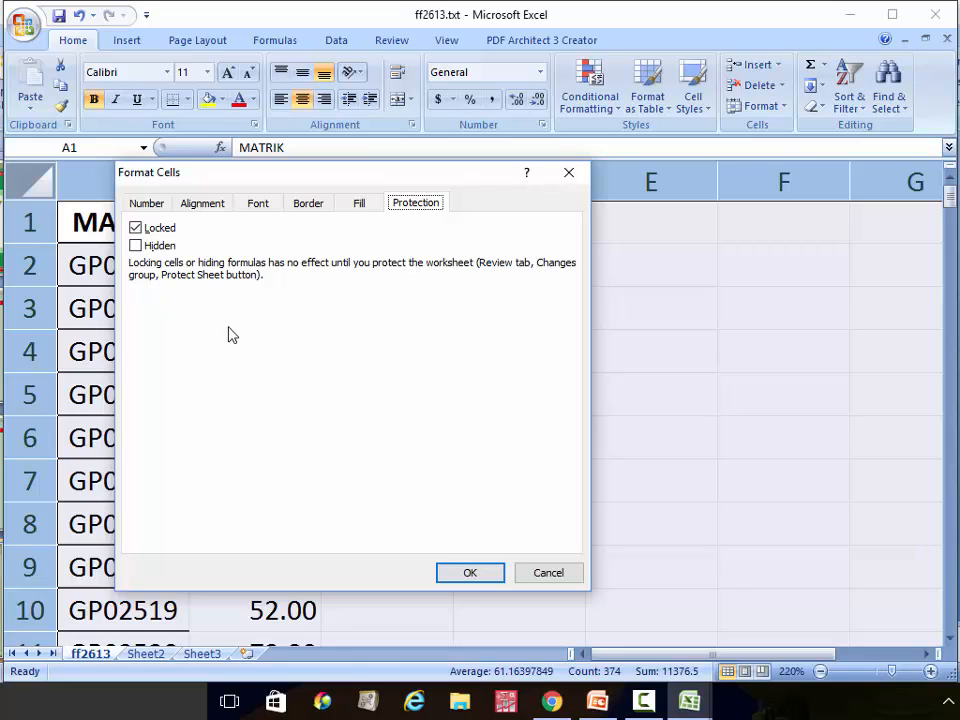
click(491, 574)
Protect the ff2613 sheet with a password, entering it and then confirming it
click(391, 40)
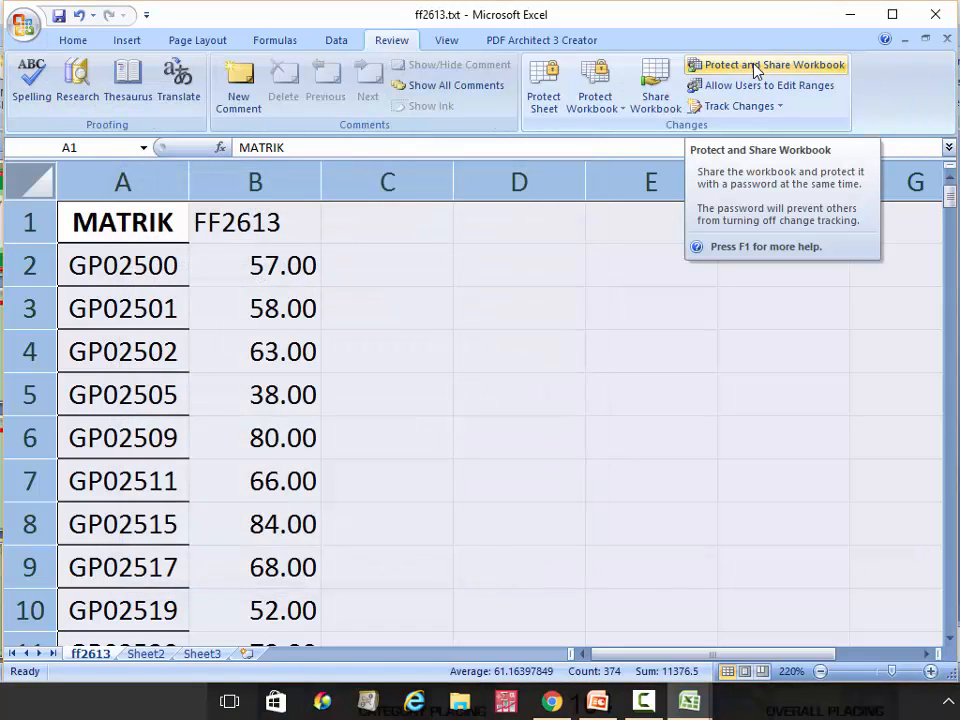
click(546, 100)
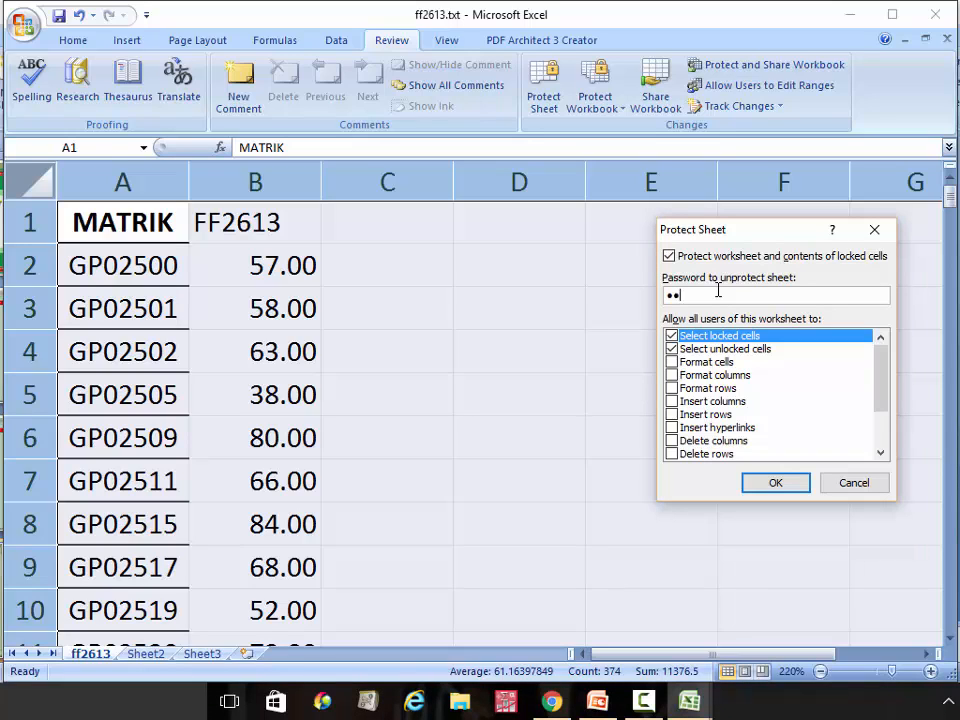
text(45)
click(779, 486)
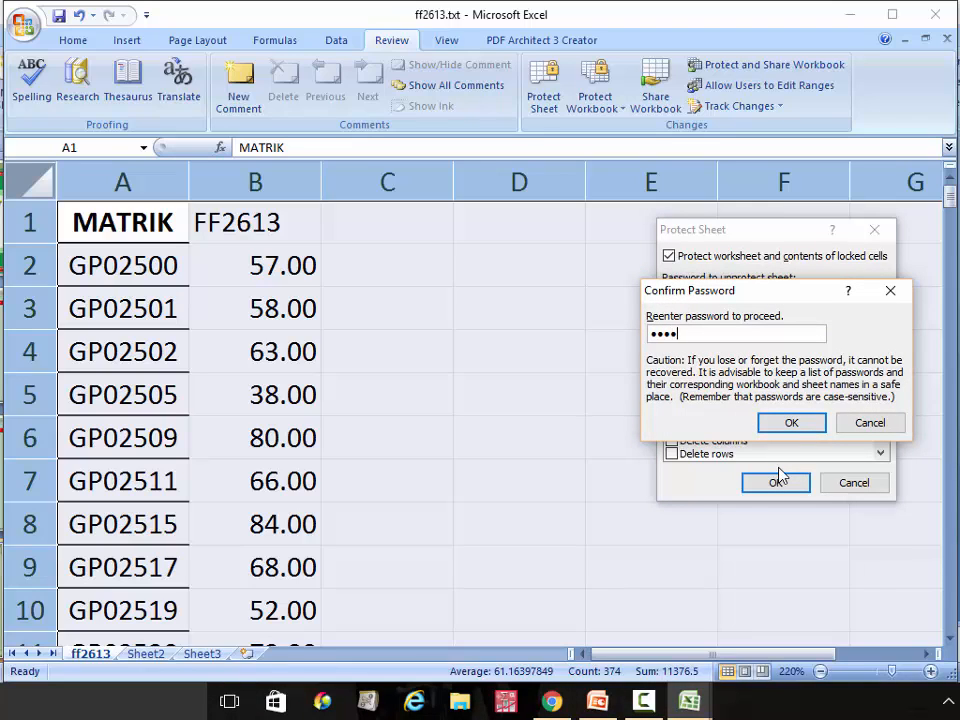
text(123456)
click(803, 427)
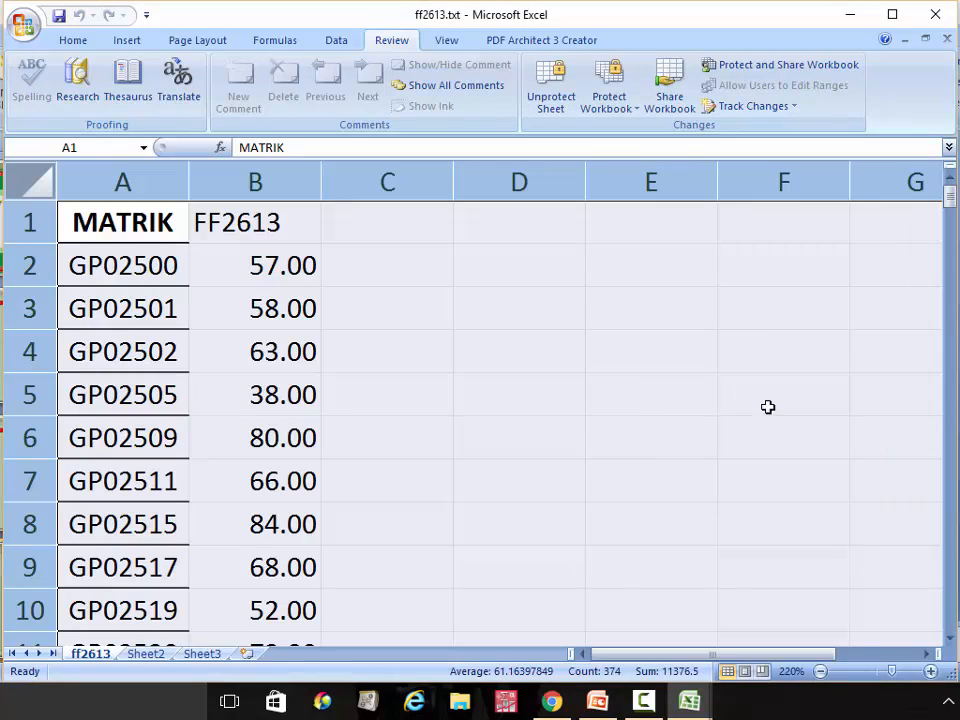
click(729, 296)
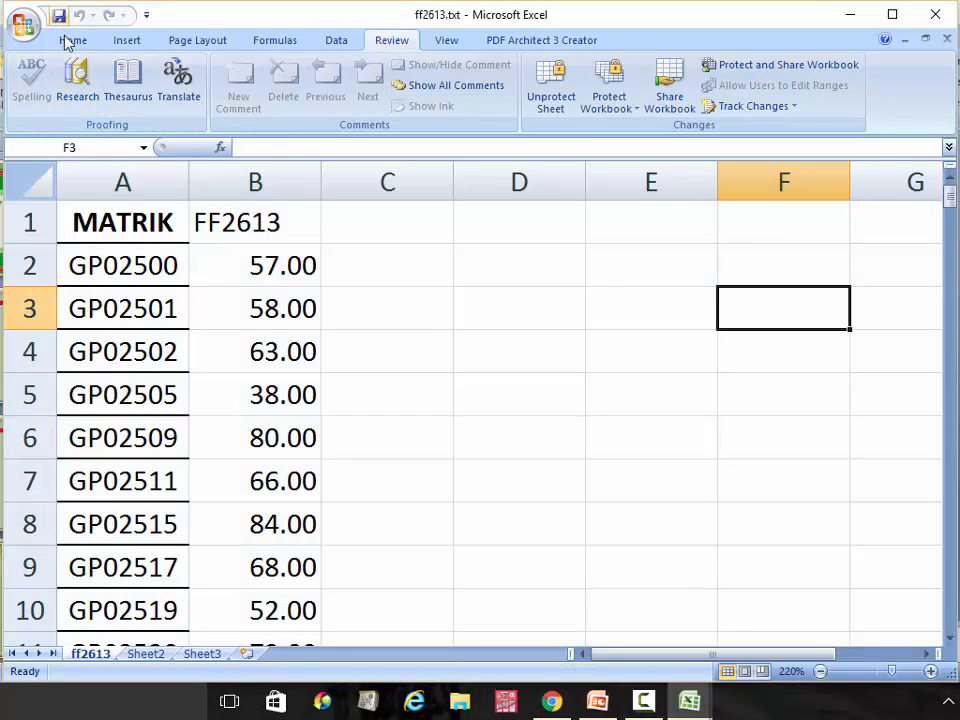
click(267, 297)
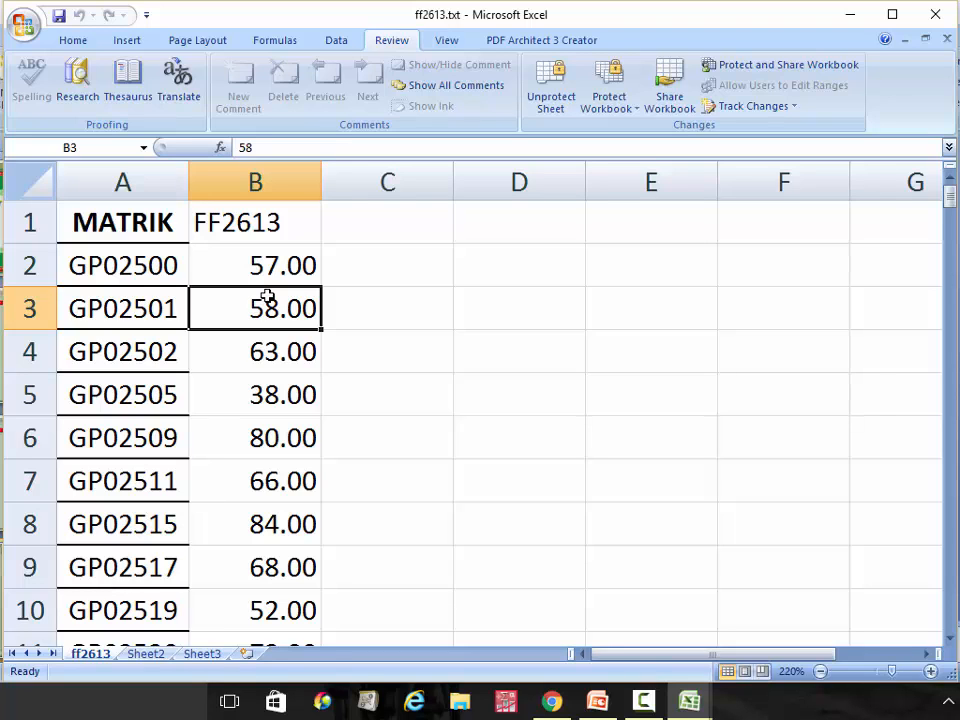
double_click(267, 297)
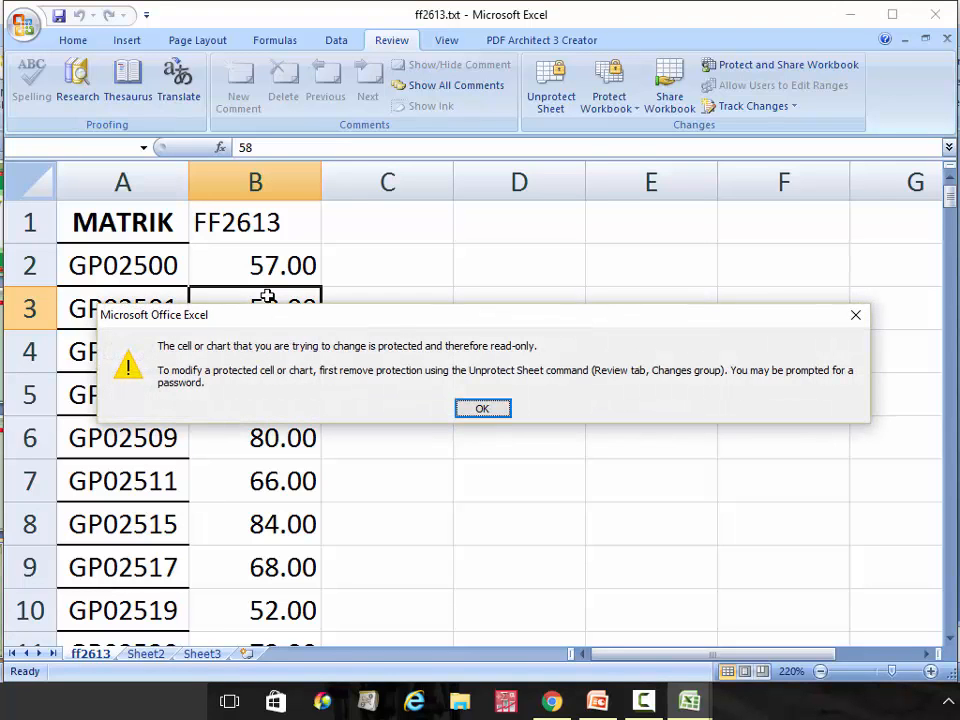
click(485, 407)
click(285, 264)
double_click(283, 261)
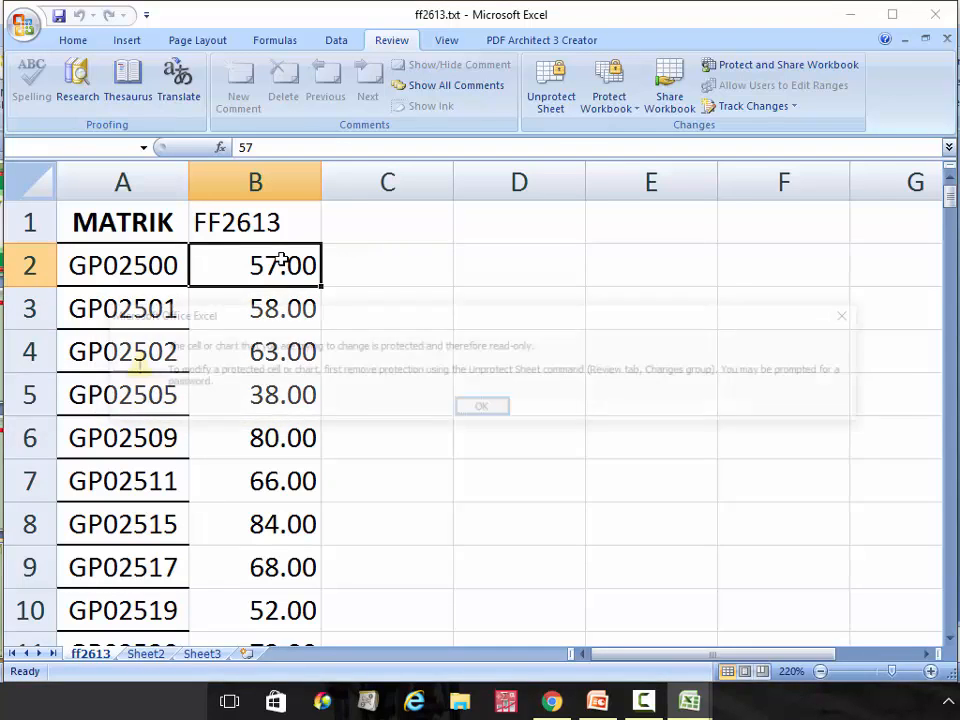
click(493, 412)
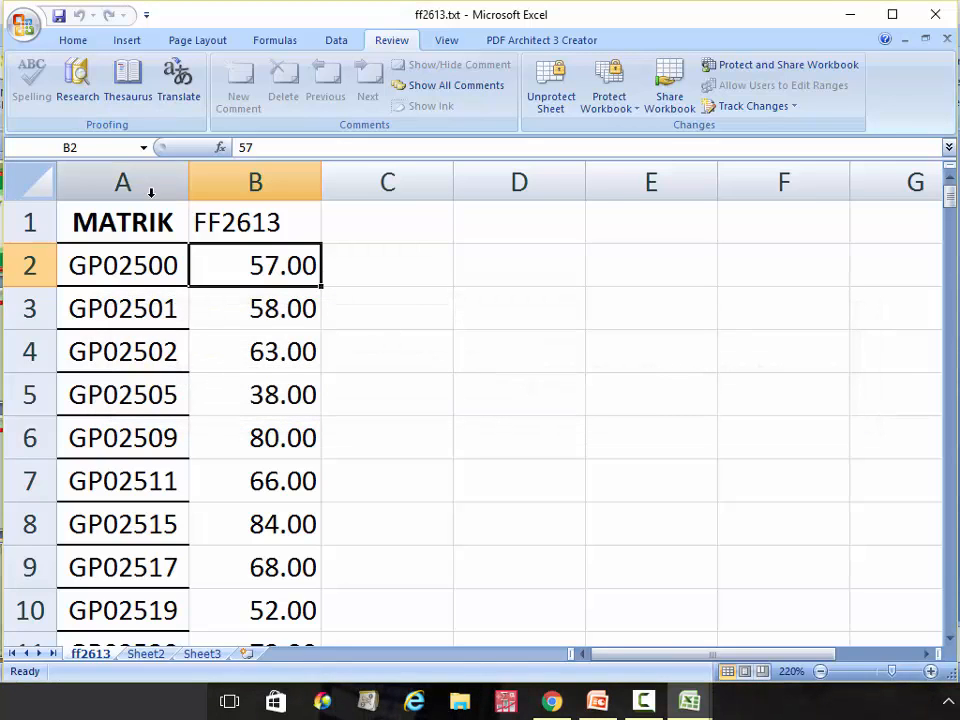